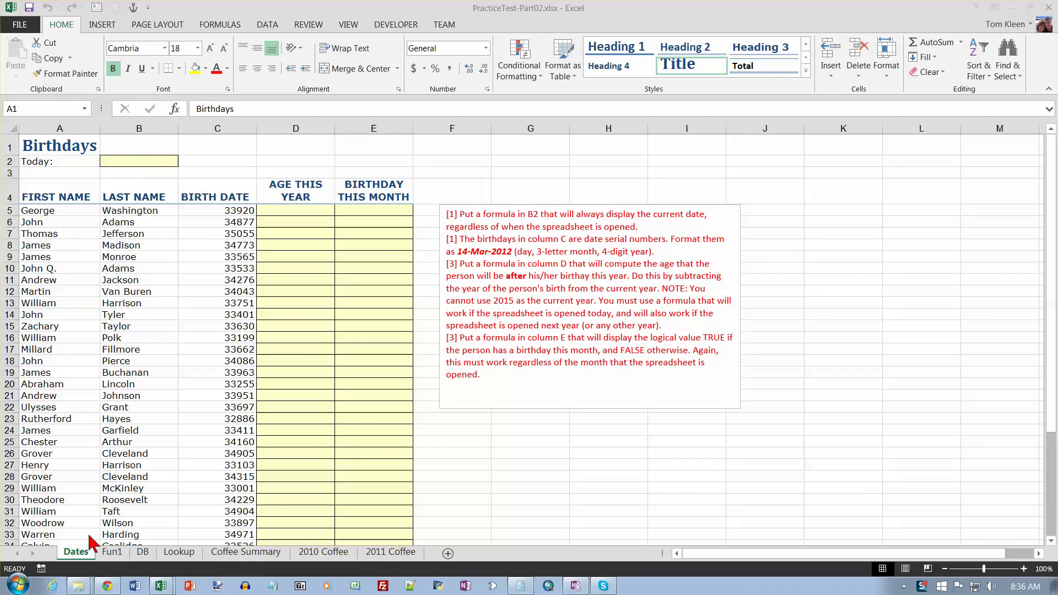
Review the Fun1, DB and Lookup sheets in turn, ending on Coffee Summary
{"action": "left_click", "coordinate": [112, 553]}
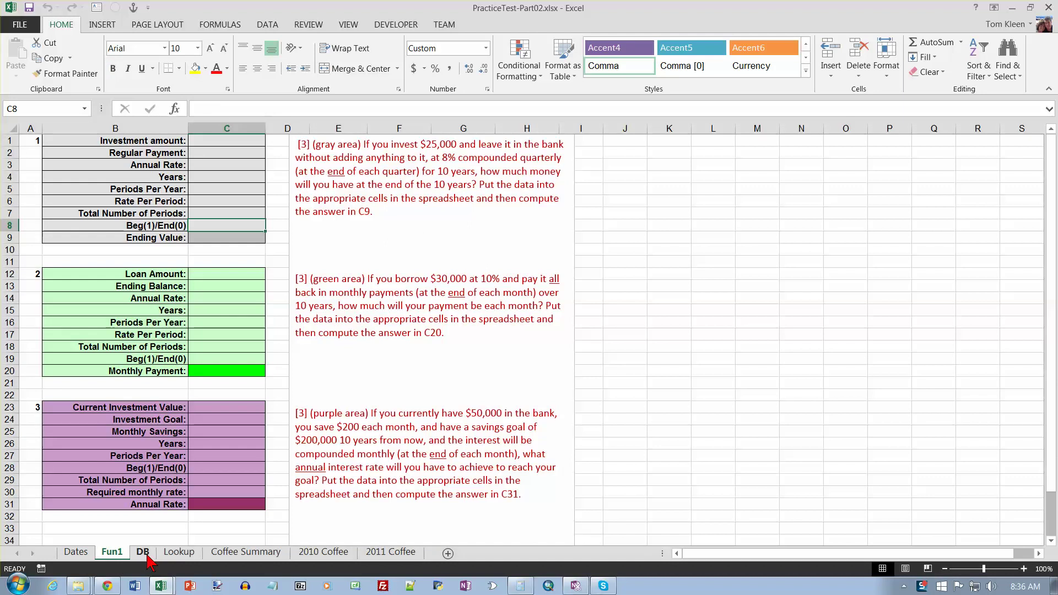
{"action": "left_click", "coordinate": [142, 553]}
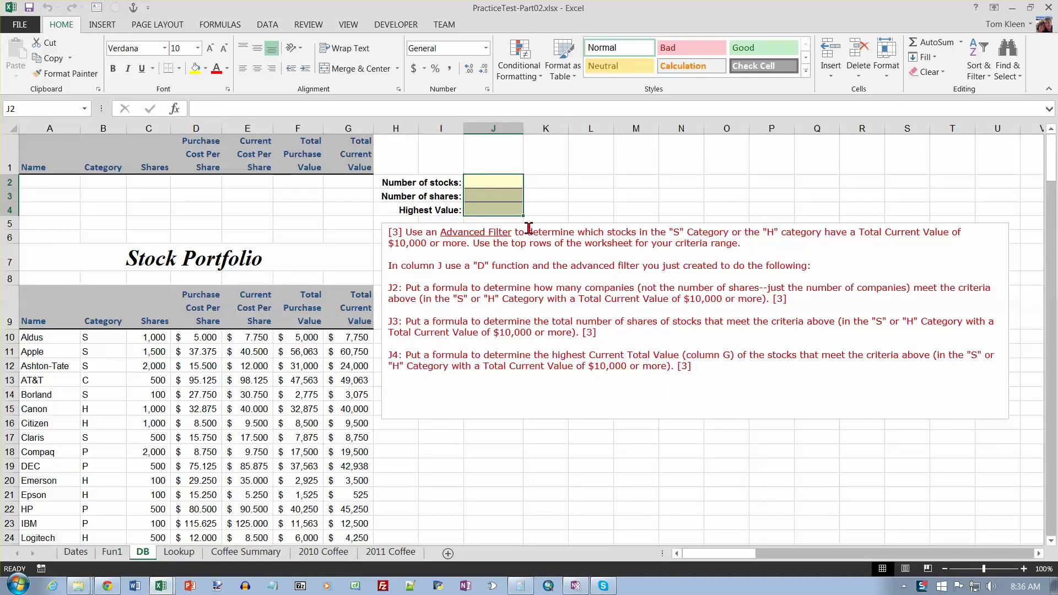
{"action": "left_click", "coordinate": [186, 553]}
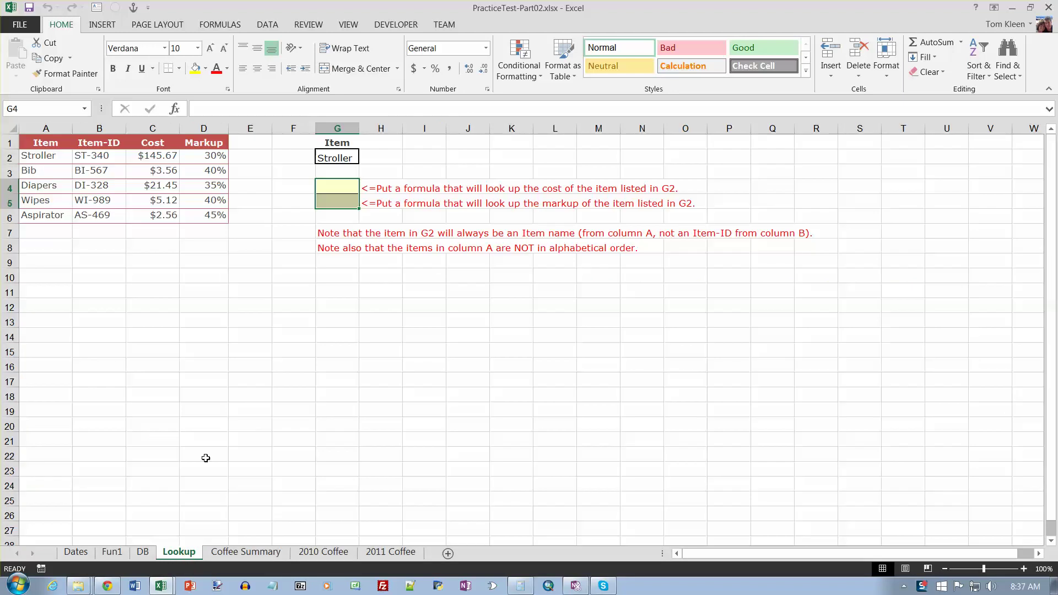
{"action": "left_click", "coordinate": [255, 553]}
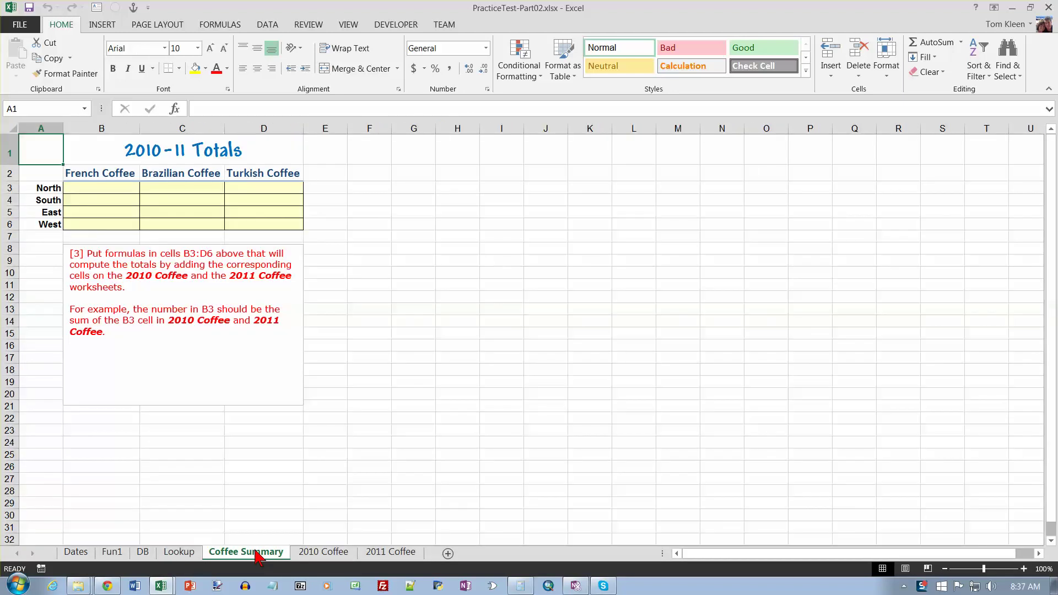
On the Dates sheet, enter =today() in B2 so it shows 10/17/2015
{"action": "left_click", "coordinate": [81, 556]}
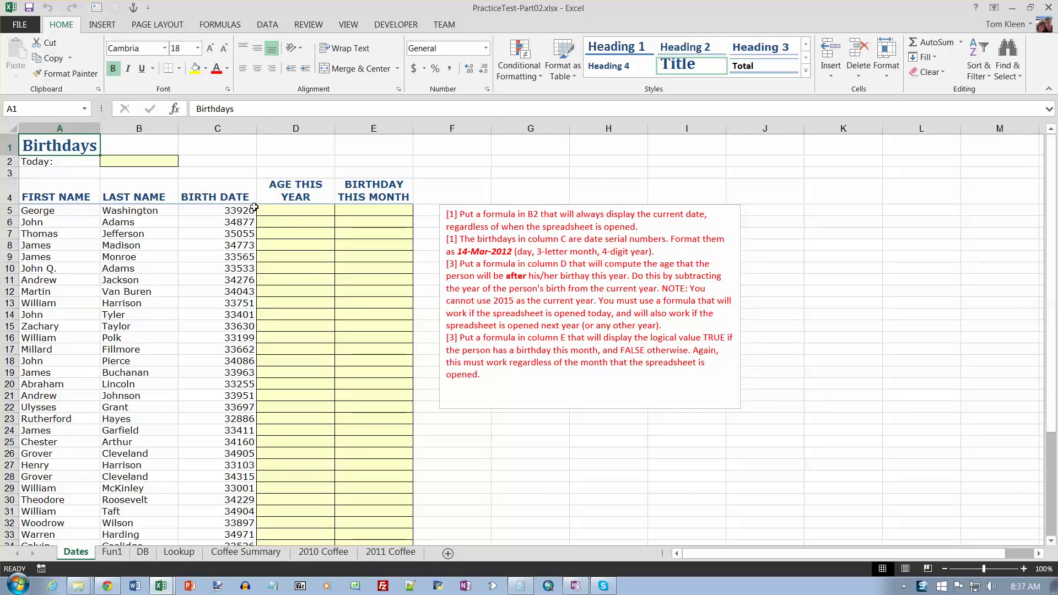
{"action": "left_click", "coordinate": [149, 165]}
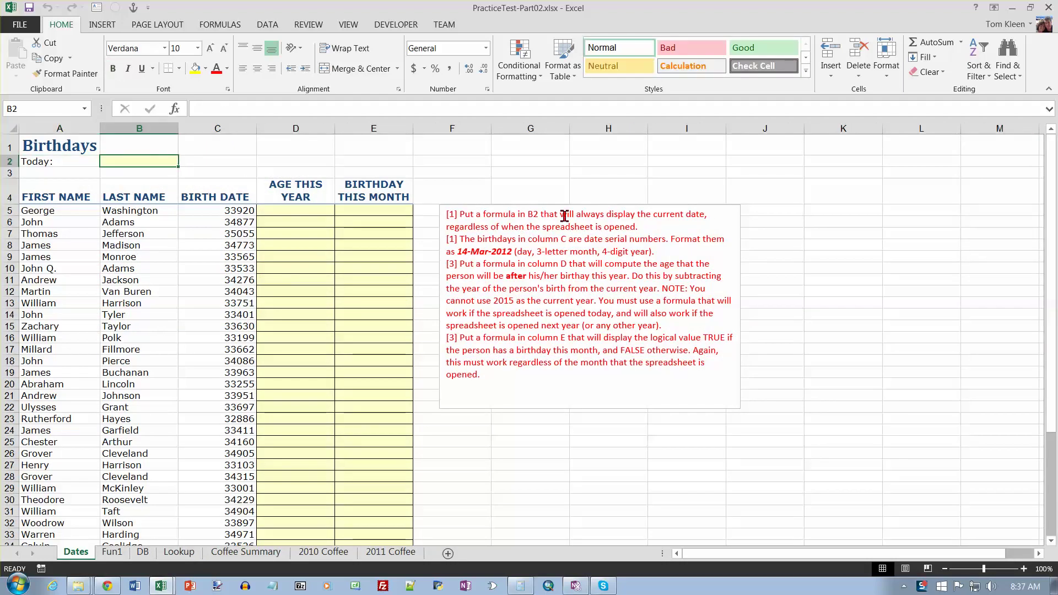
{"action": "left_click_drag", "start_coordinate": [445, 215], "coordinate": [656, 227]}
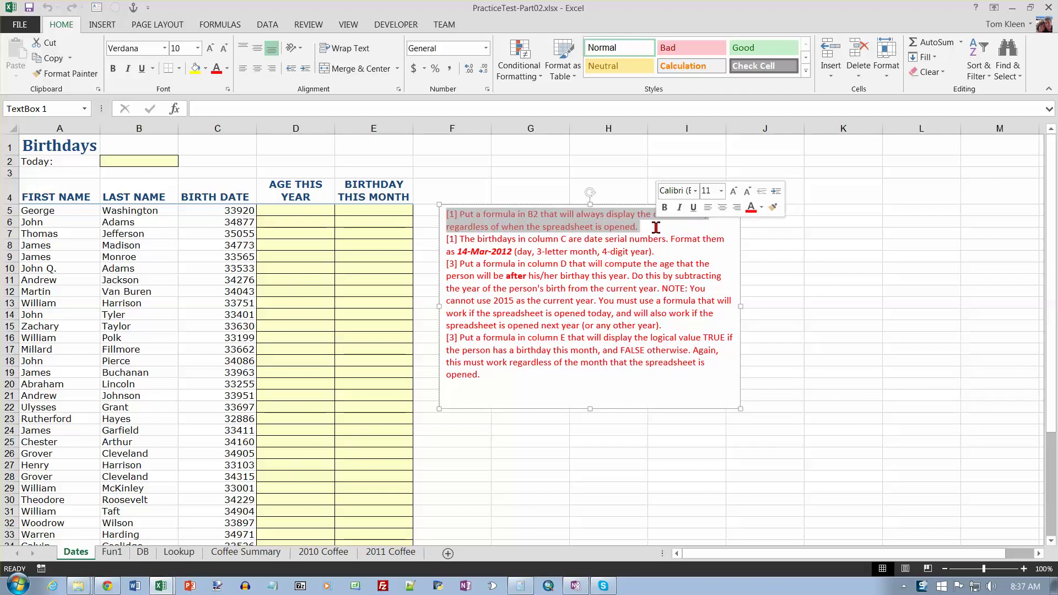
{"action": "left_click", "coordinate": [161, 164]}
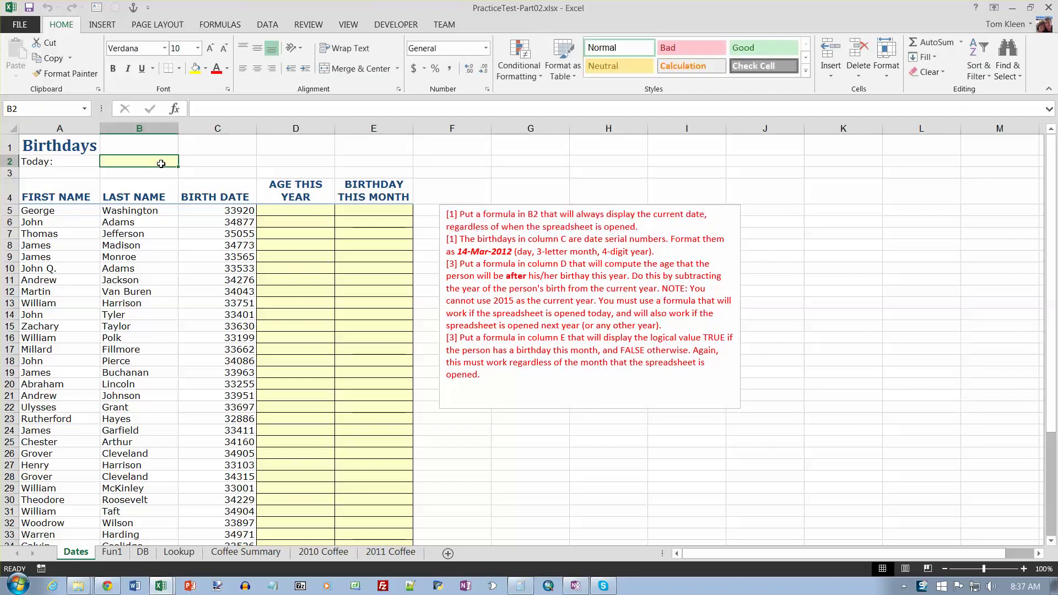
{"action": "type", "text": "=t"}
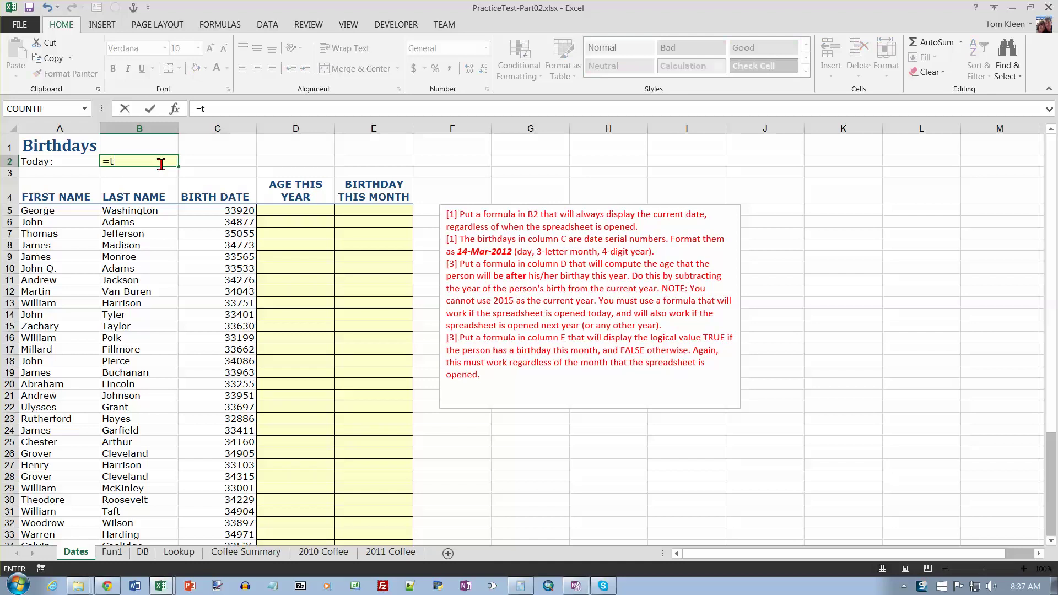
{"action": "type", "text": "oday()"}
{"action": "key", "text": "Return"}
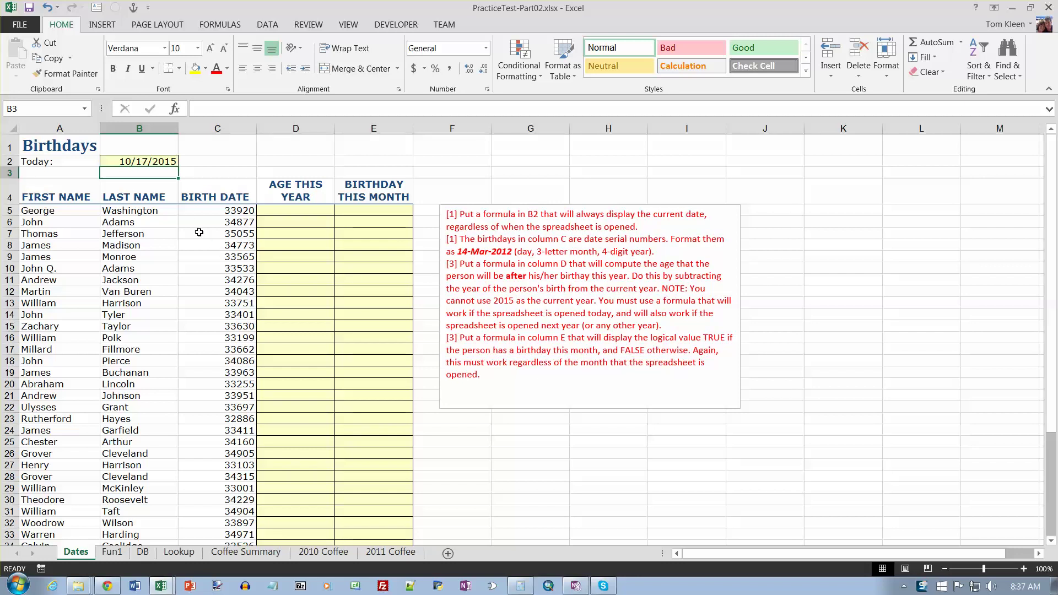
Format the birth dates in C5:C47 with the 14-Mar-2012 Date style
{"action": "left_click", "coordinate": [227, 201]}
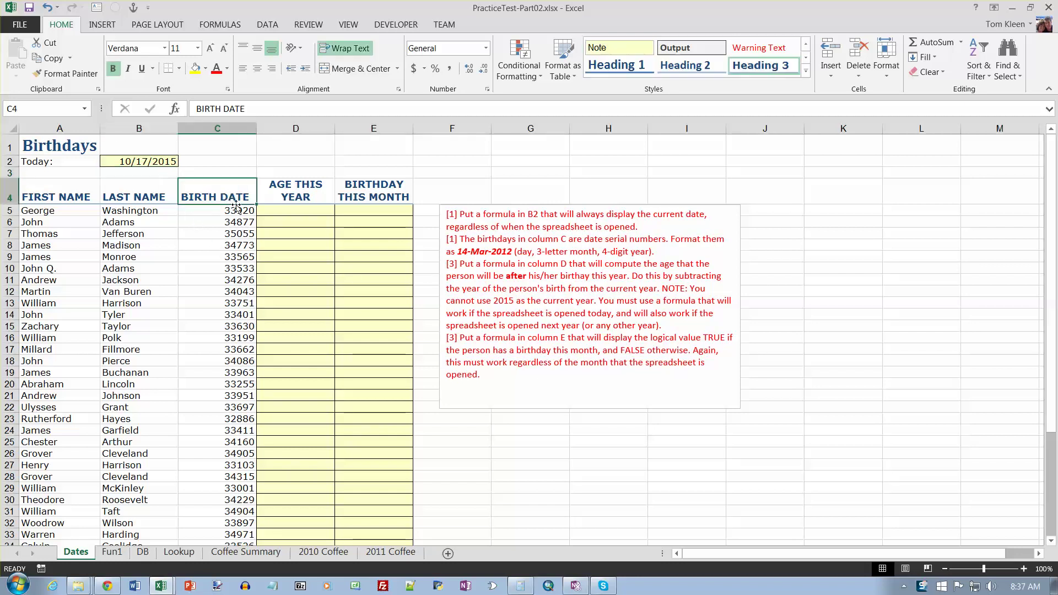
{"action": "key", "text": "Down"}
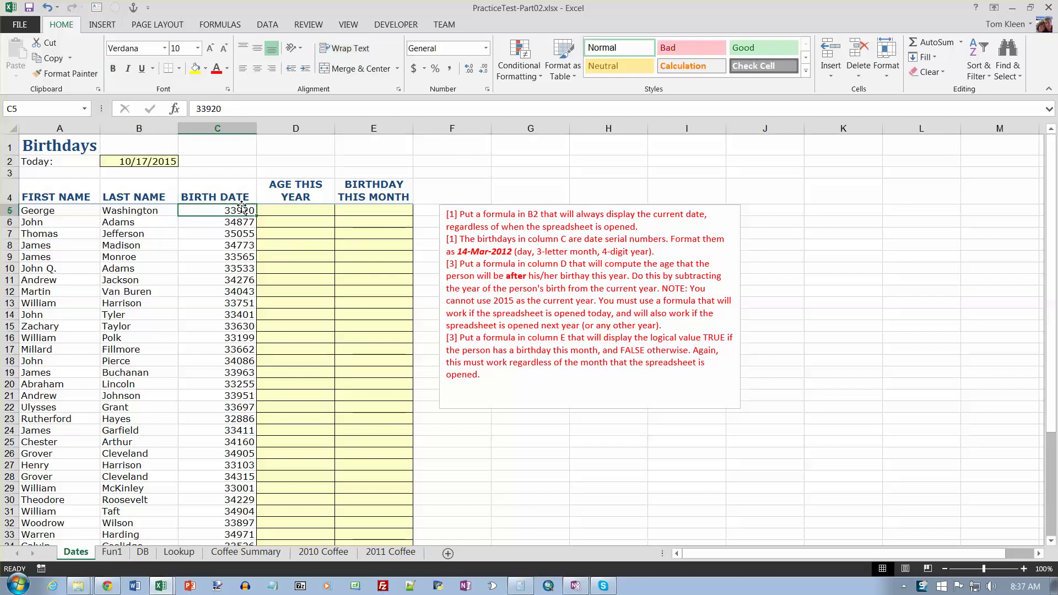
{"action": "key", "text": "End"}
{"action": "key", "text": "shift+Down"}
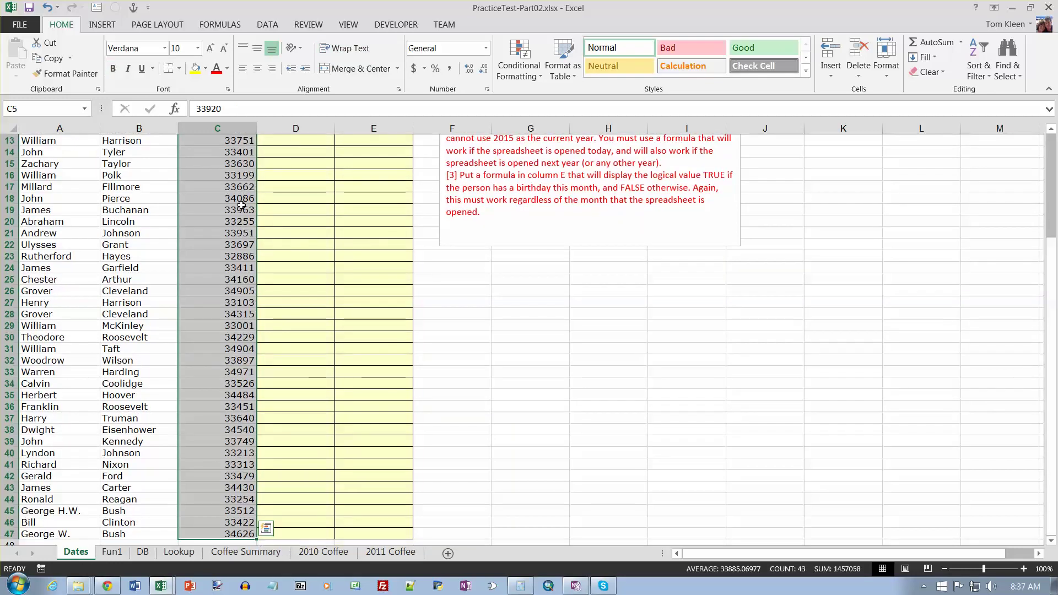
{"action": "right_click", "coordinate": [243, 147]}
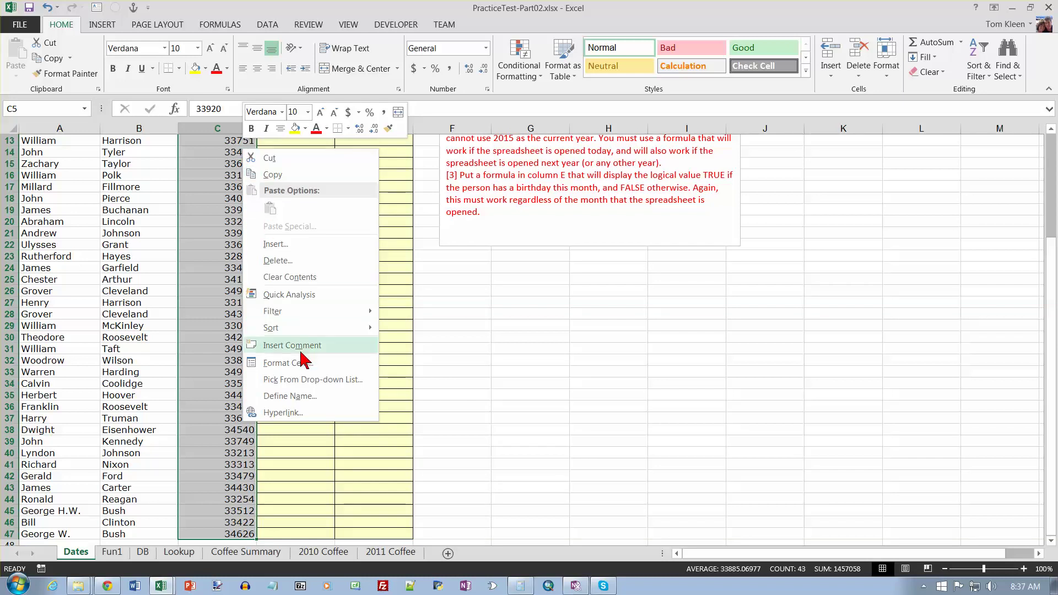
{"action": "left_click", "coordinate": [286, 363]}
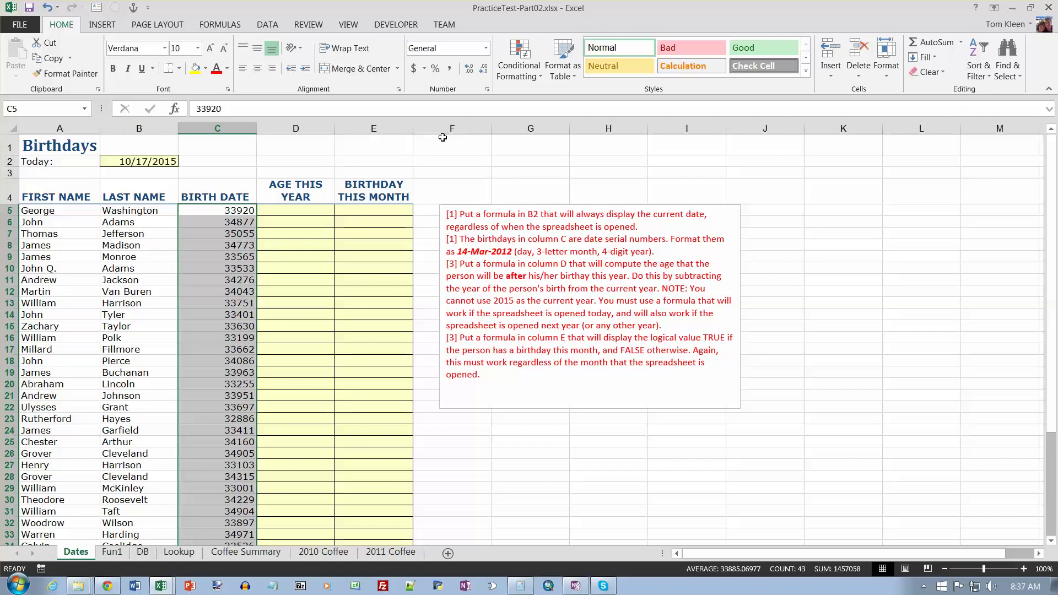
{"action": "left_click", "coordinate": [142, 289]}
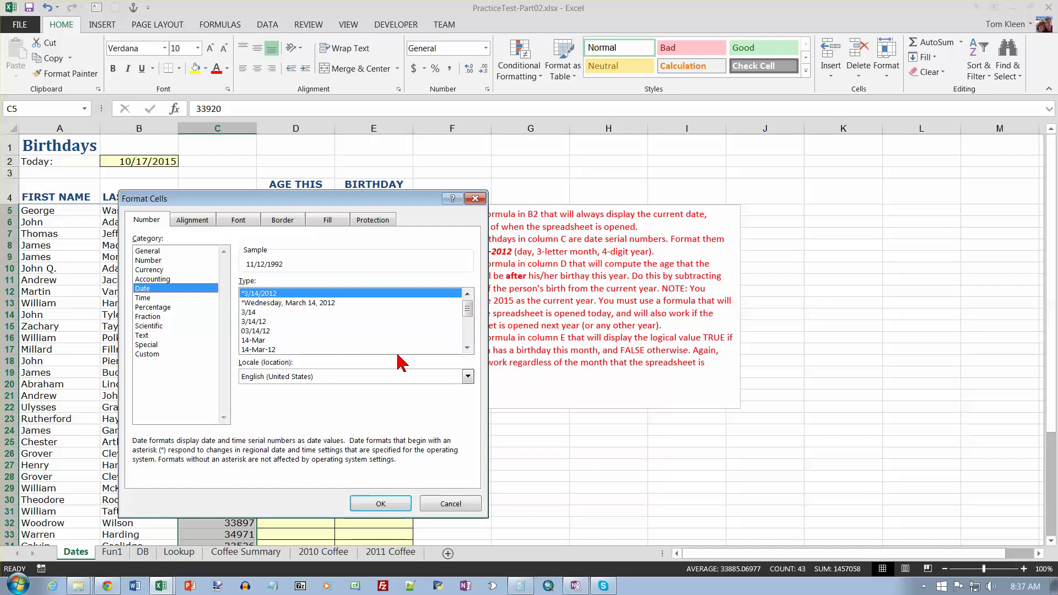
{"action": "scroll", "coordinate": [463, 346], "scroll_direction": "down", "scroll_amount": 2}
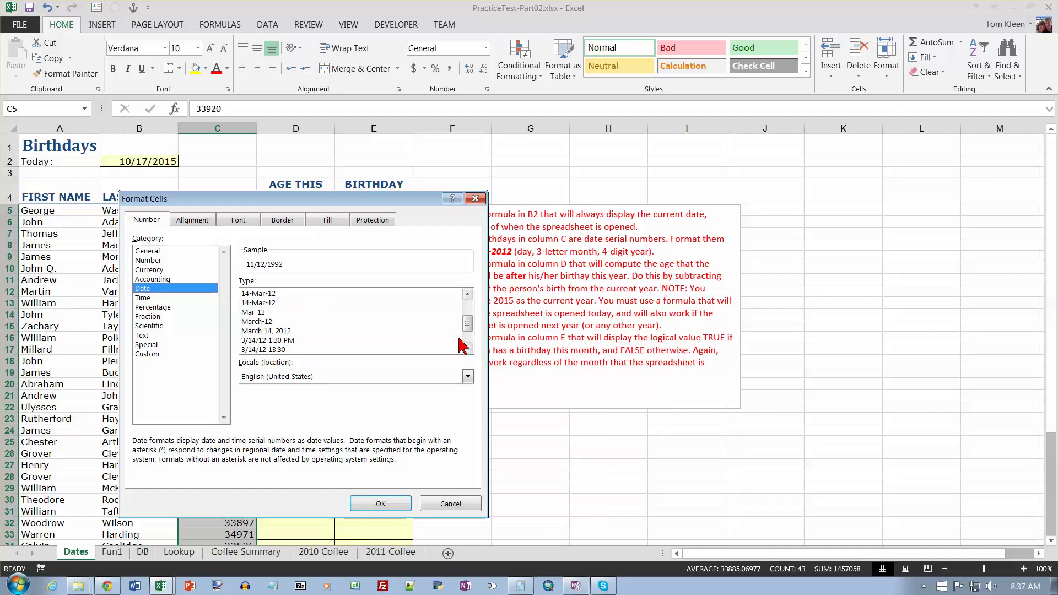
{"action": "scroll", "coordinate": [463, 346], "scroll_direction": "down", "scroll_amount": 2}
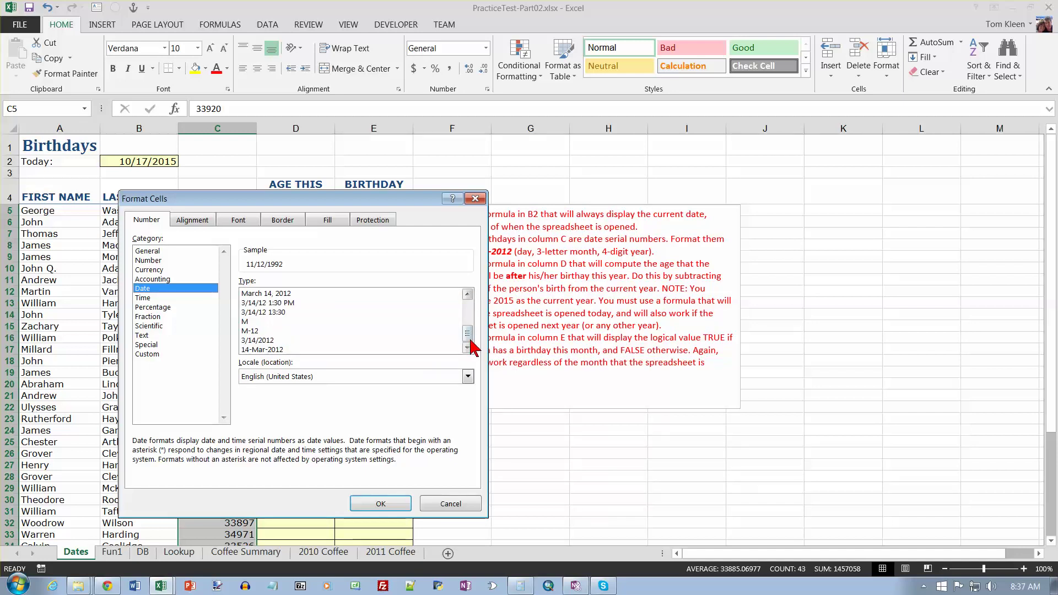
{"action": "left_click", "coordinate": [270, 350]}
{"action": "left_click", "coordinate": [380, 503]}
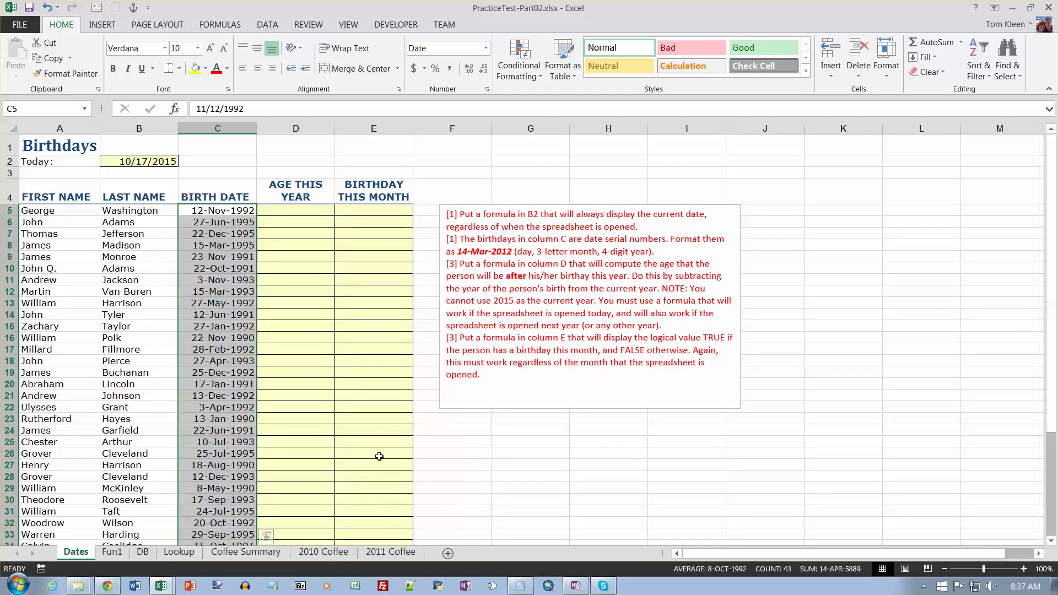
Enter =YEAR(B2)-YEAR(C5) in D5 and fill it down column D
{"action": "left_click", "coordinate": [312, 212]}
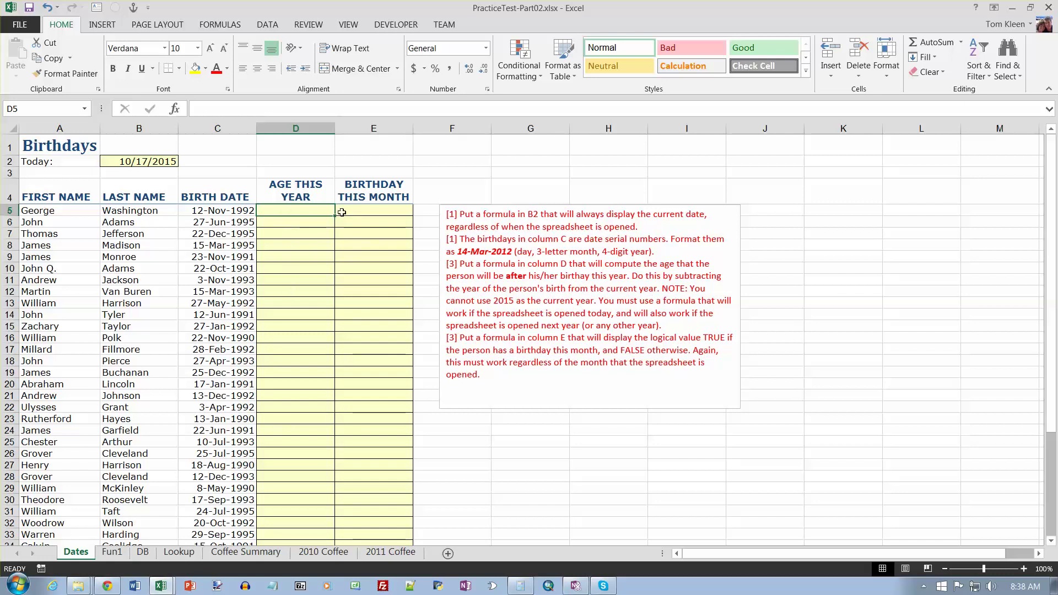
{"action": "type", "text": "="}
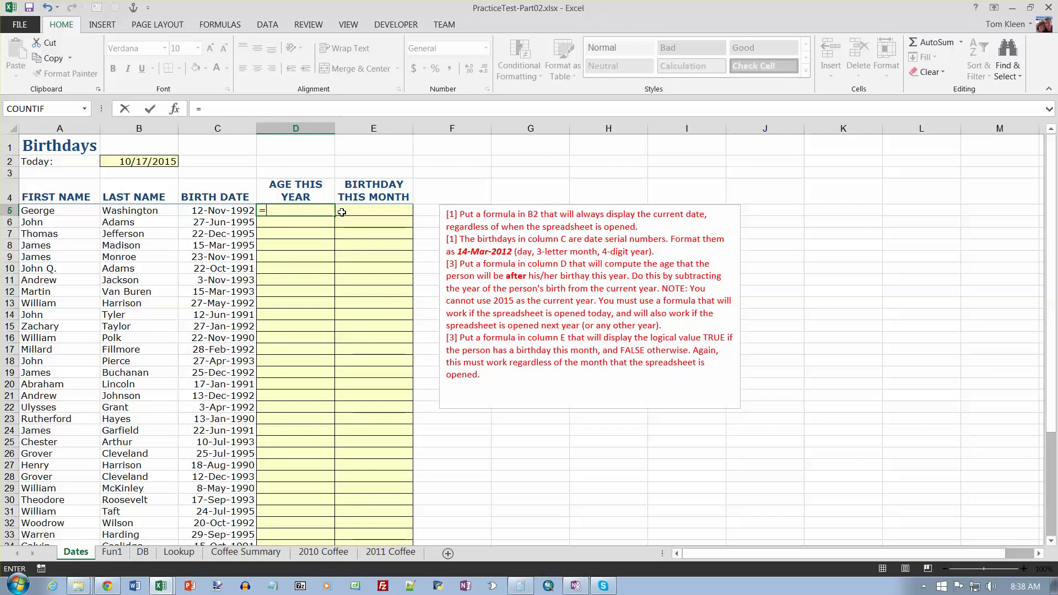
{"action": "type", "text": "year("}
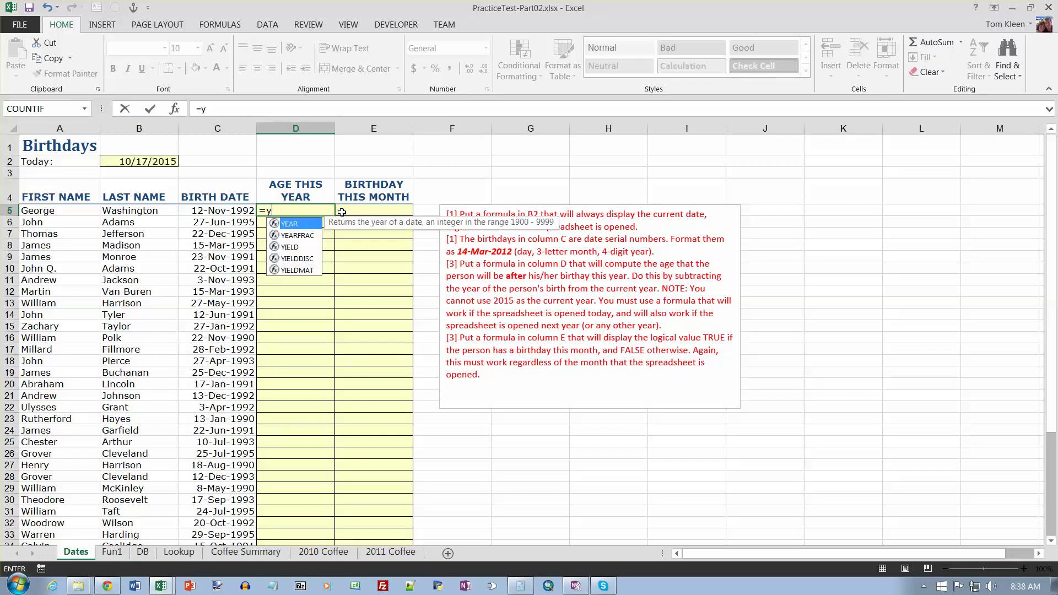
{"action": "left_click", "coordinate": [165, 162]}
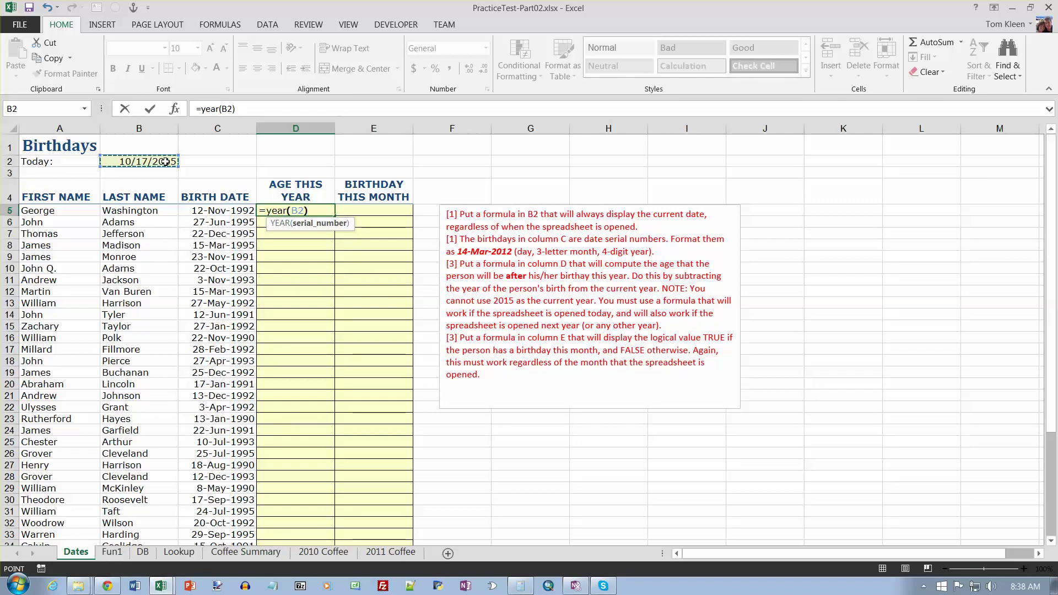
{"action": "type", "text": ")-"}
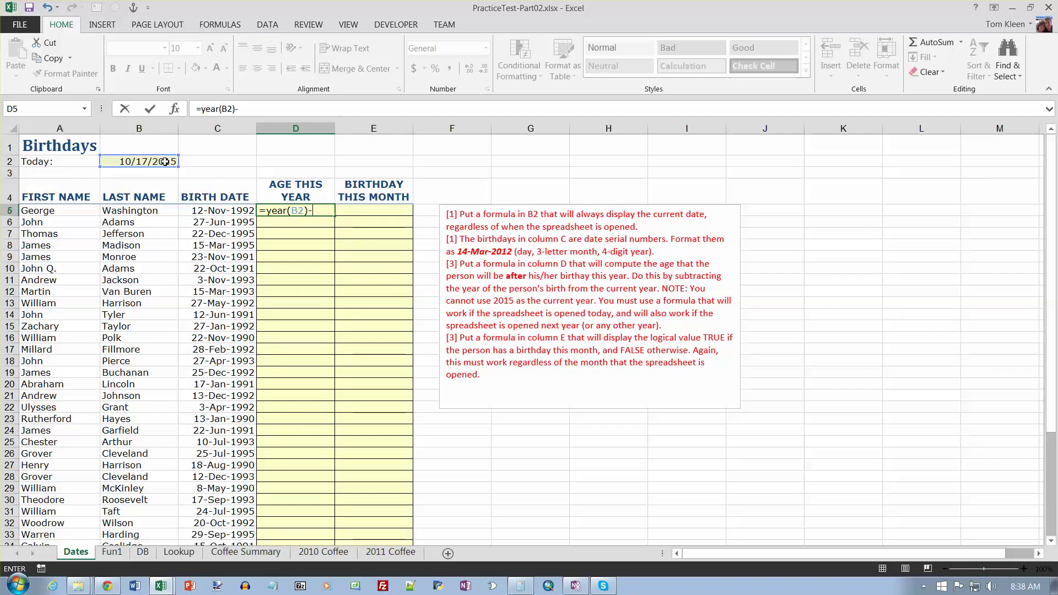
{"action": "type", "text": "year"}
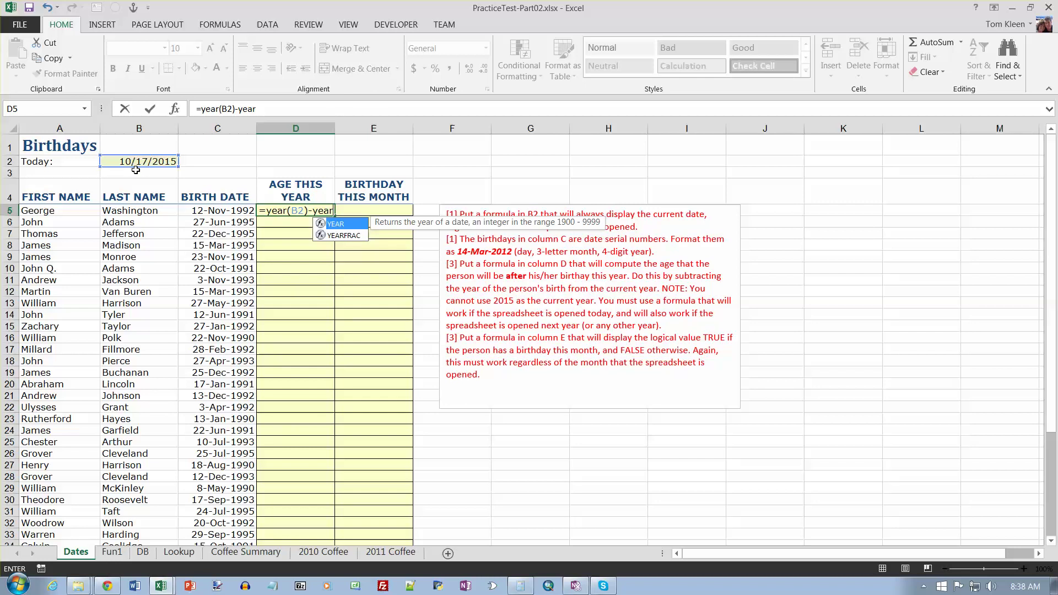
{"action": "type", "text": "("}
{"action": "left_click", "coordinate": [207, 211]}
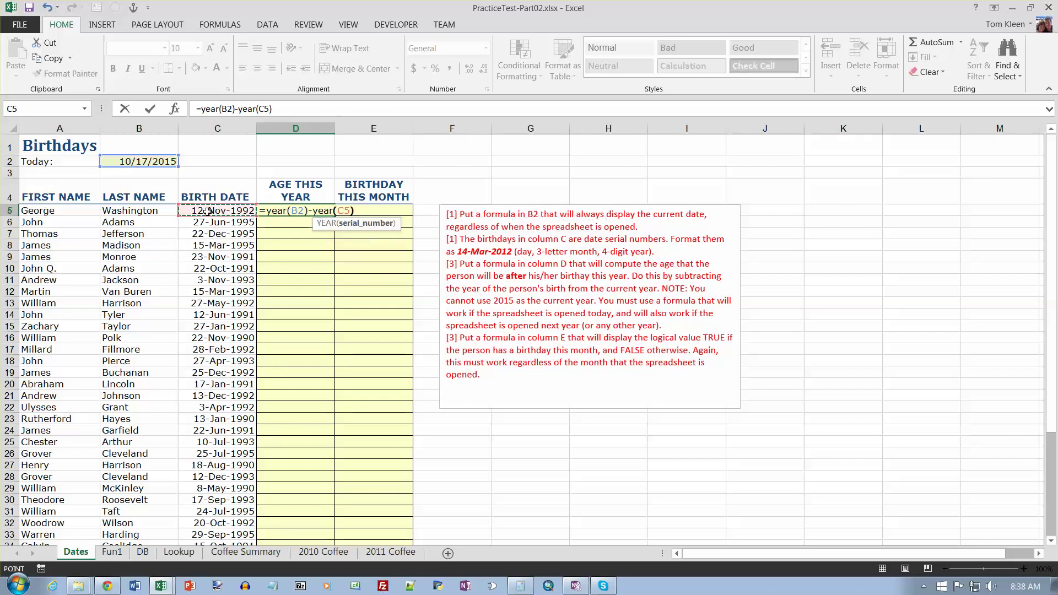
{"action": "type", "text": ")"}
{"action": "key", "text": "Return"}
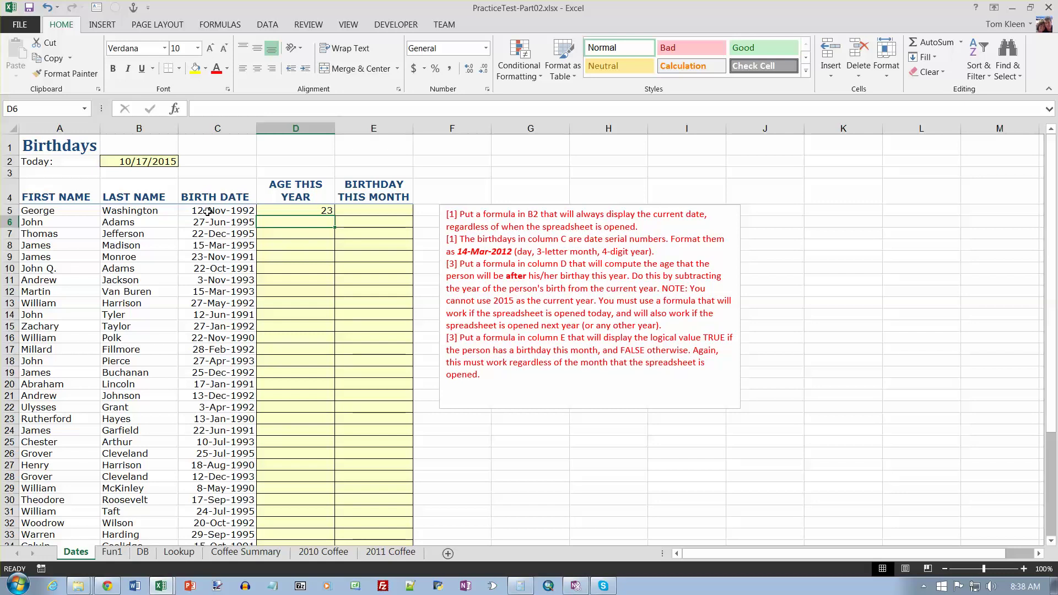
{"action": "left_click", "coordinate": [312, 211]}
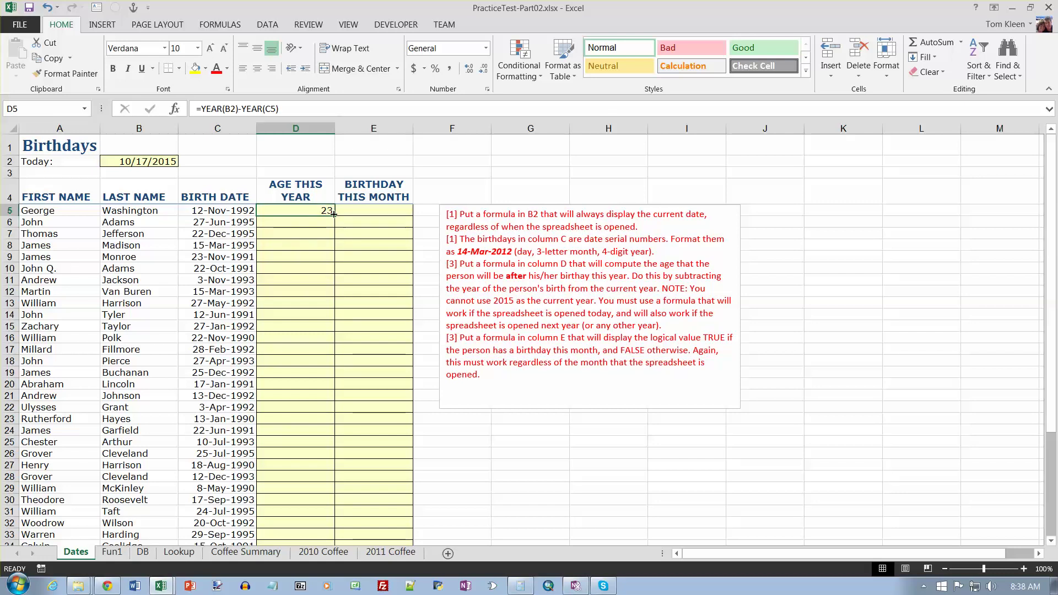
{"action": "left_click_drag", "start_coordinate": [334, 216], "coordinate": [330, 562]}
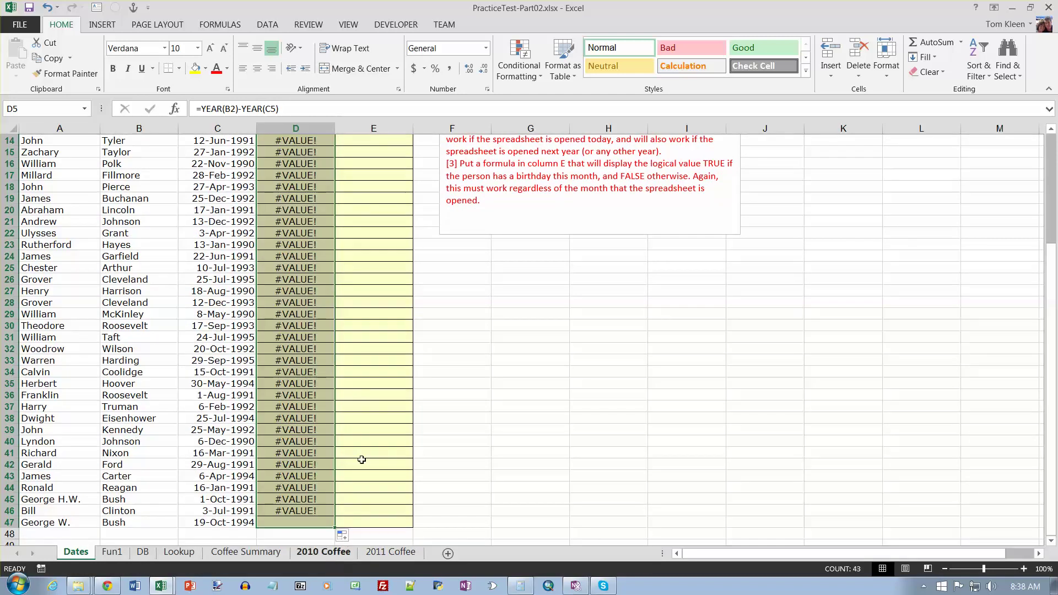
{"action": "scroll", "coordinate": [369, 344], "scroll_direction": "up", "scroll_amount": 5}
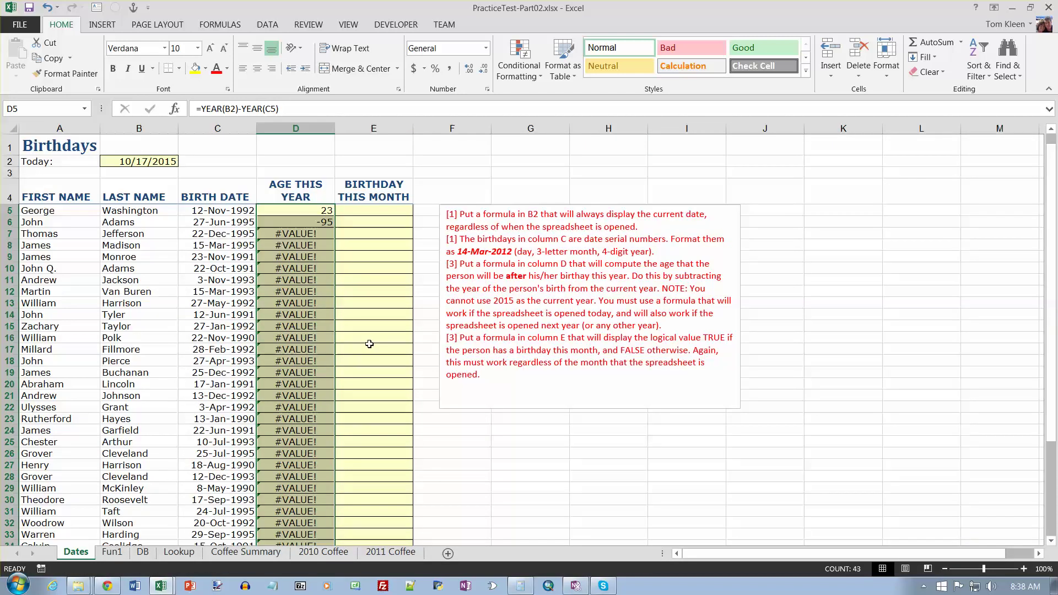
Make the B2 reference absolute ($B$2) in D5 and refill the ages down to D47
{"action": "left_click", "coordinate": [230, 108]}
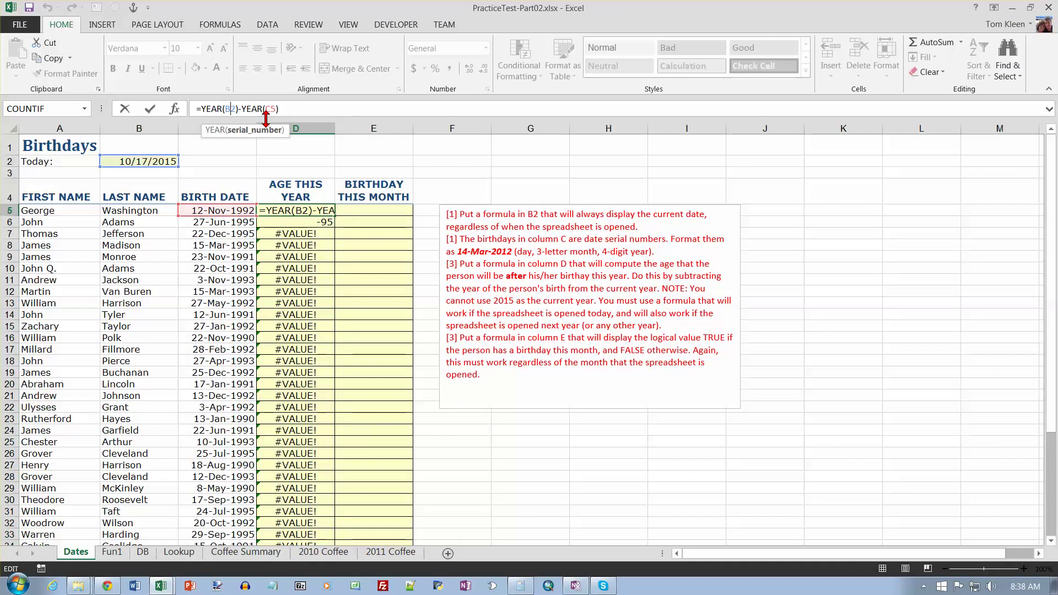
{"action": "key", "text": "F4"}
{"action": "key", "text": "Return"}
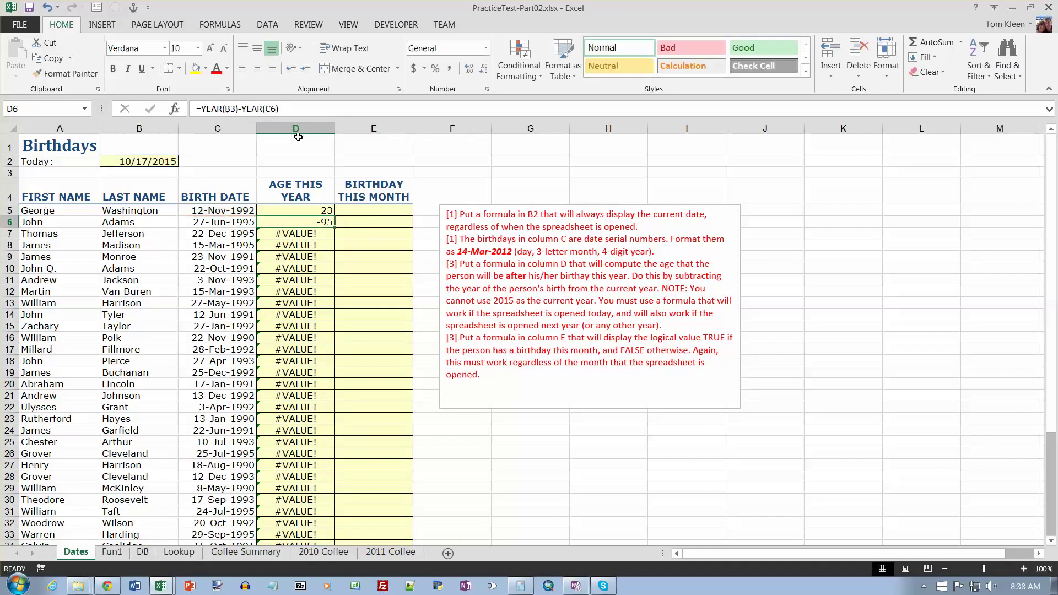
{"action": "left_click", "coordinate": [325, 210]}
{"action": "left_click_drag", "start_coordinate": [335, 216], "coordinate": [333, 554]}
{"action": "scroll", "coordinate": [369, 358], "scroll_direction": "up", "scroll_amount": 5}
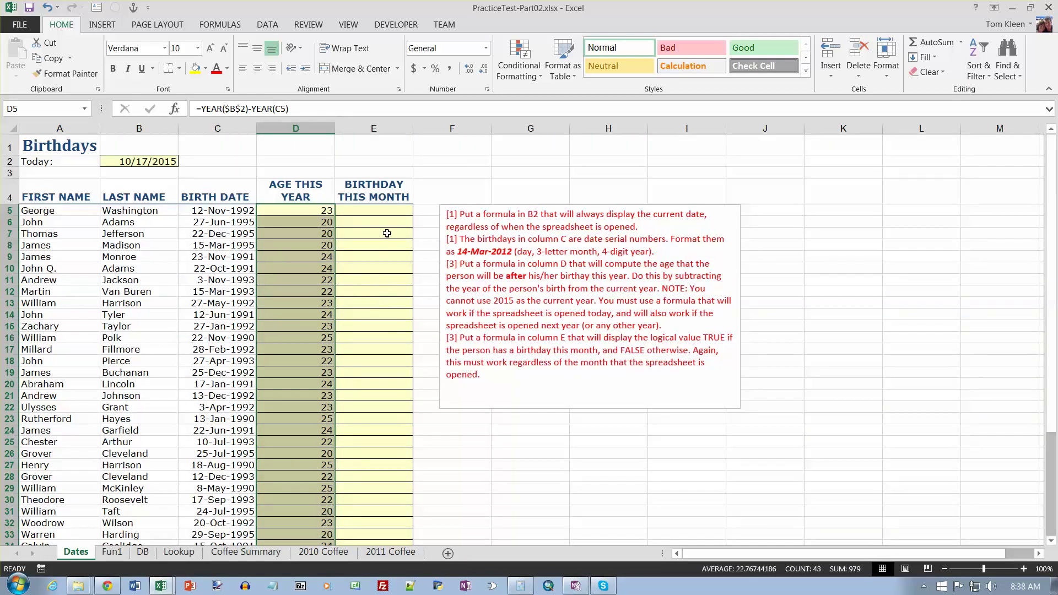
Enter =MONTH($B$2)-MONTH(C5) in E5 after checking the B2 and C5 values
{"action": "left_click", "coordinate": [386, 209]}
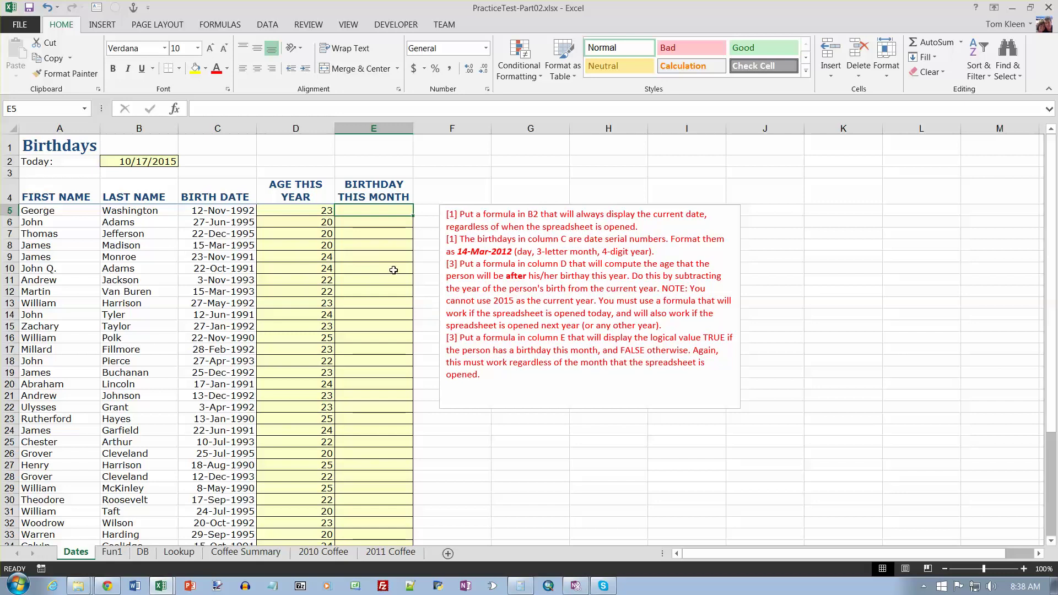
{"action": "left_click", "coordinate": [150, 162]}
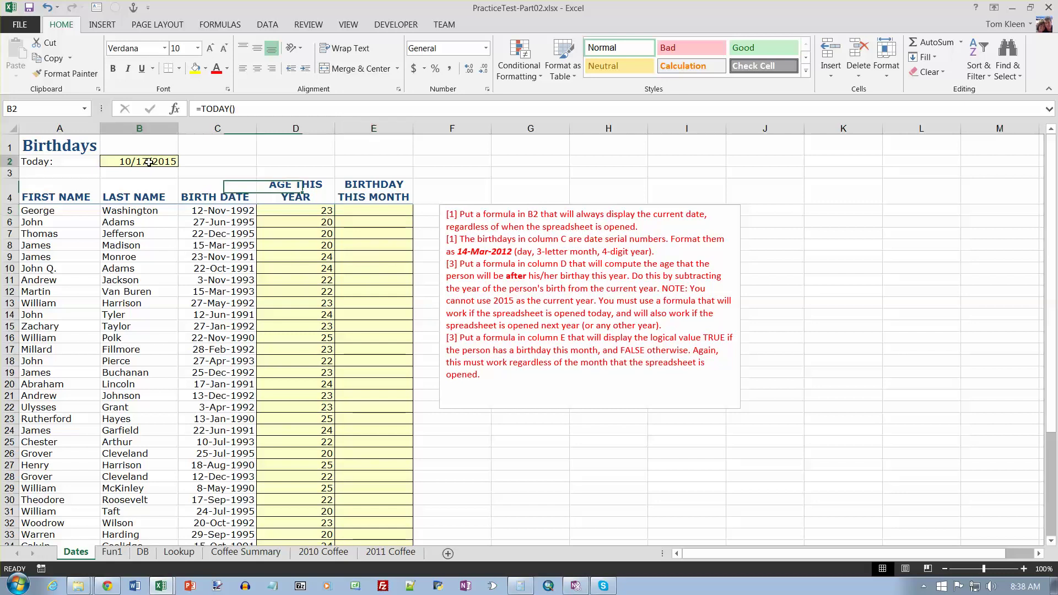
{"action": "left_click", "coordinate": [233, 212]}
{"action": "left_click", "coordinate": [373, 213]}
{"action": "type", "text": "="}
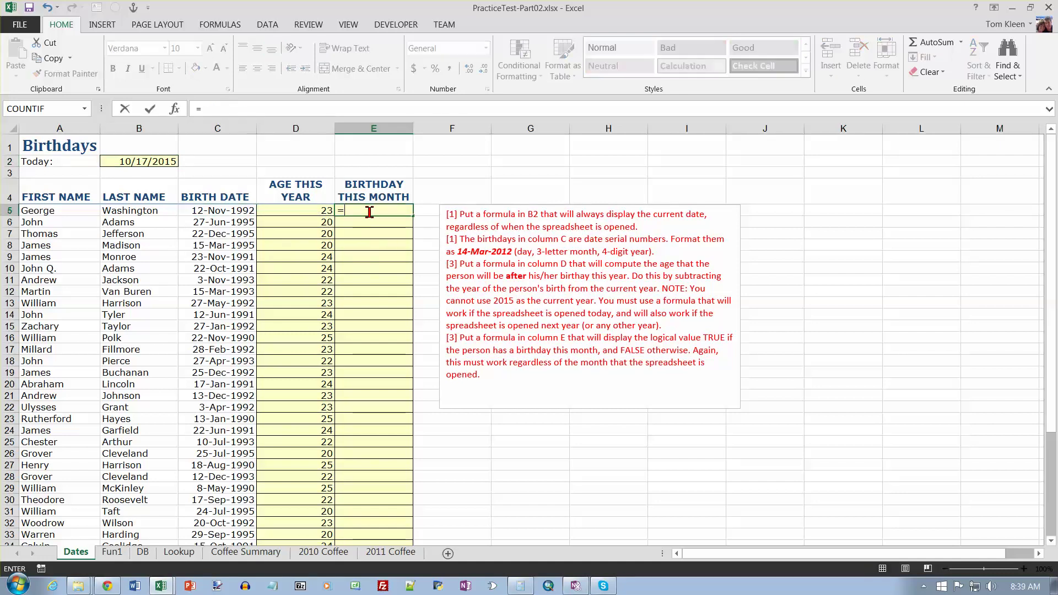
{"action": "type", "text": "month("}
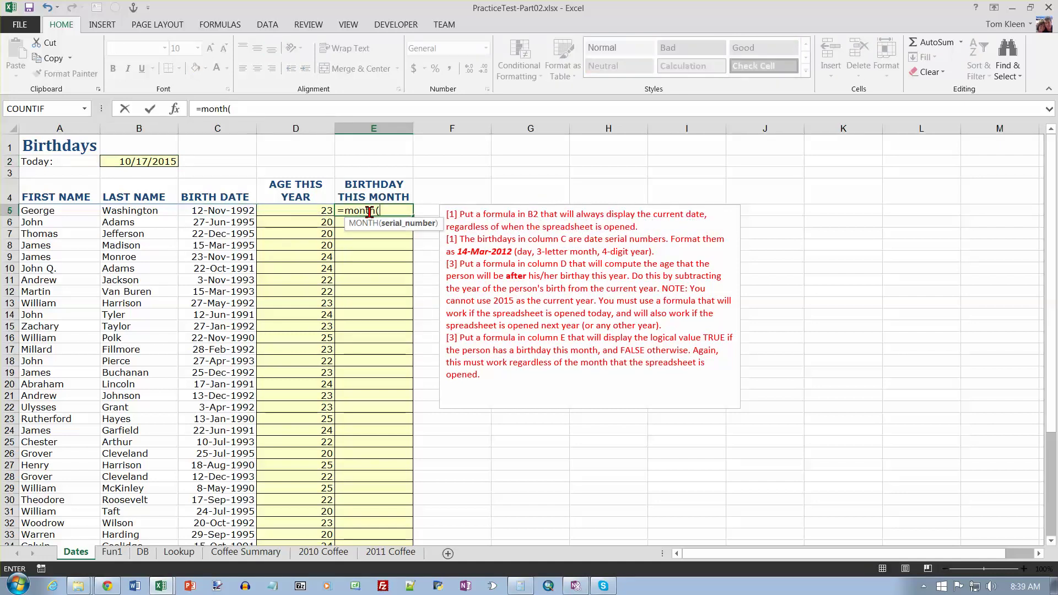
{"action": "type", "text": "$b$"}
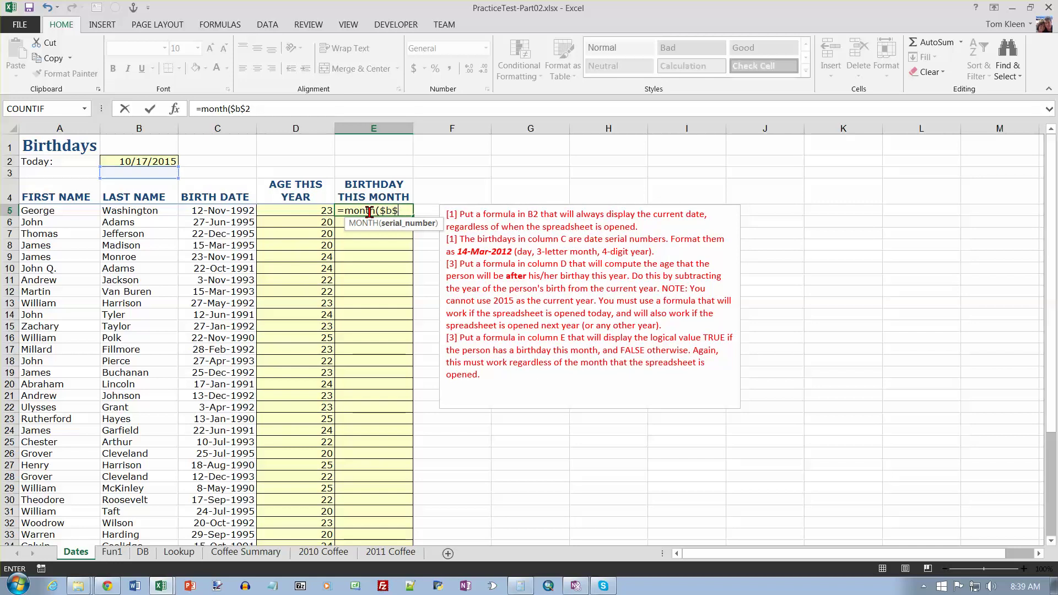
{"action": "type", "text": "2"}
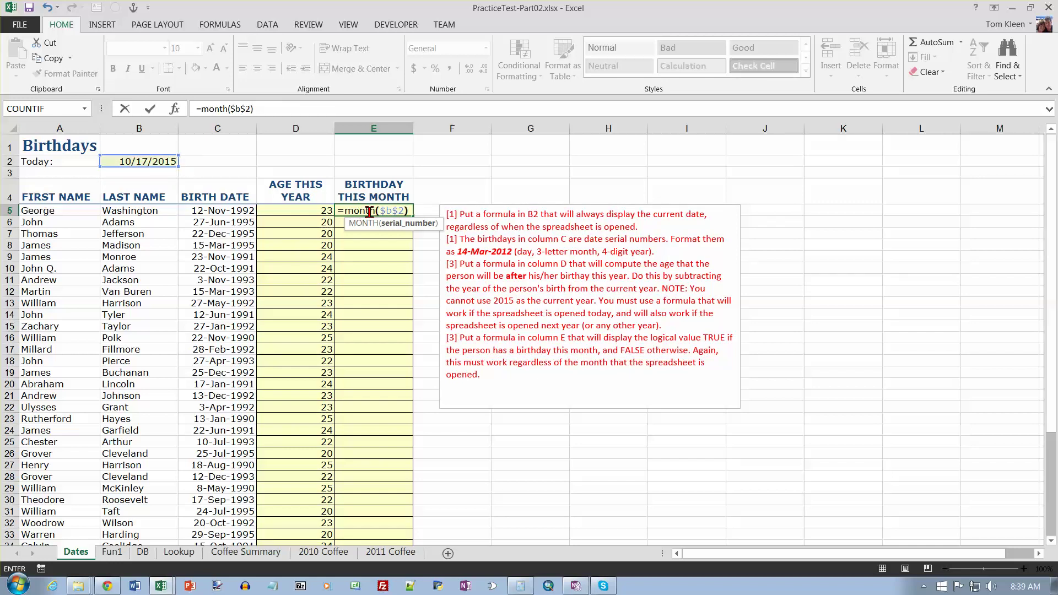
{"action": "type", "text": ")-month("}
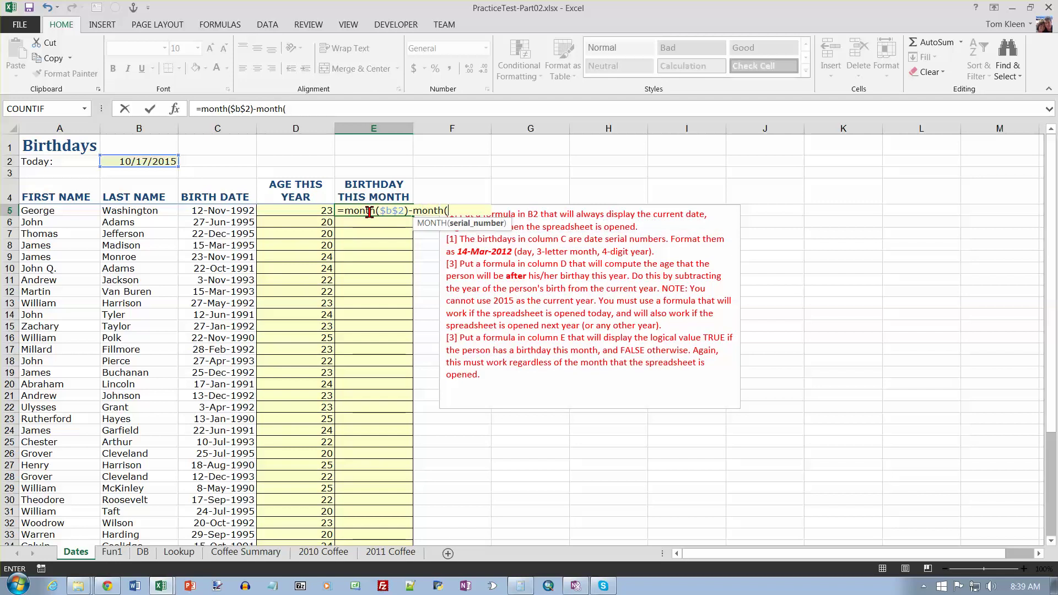
{"action": "left_click", "coordinate": [234, 212]}
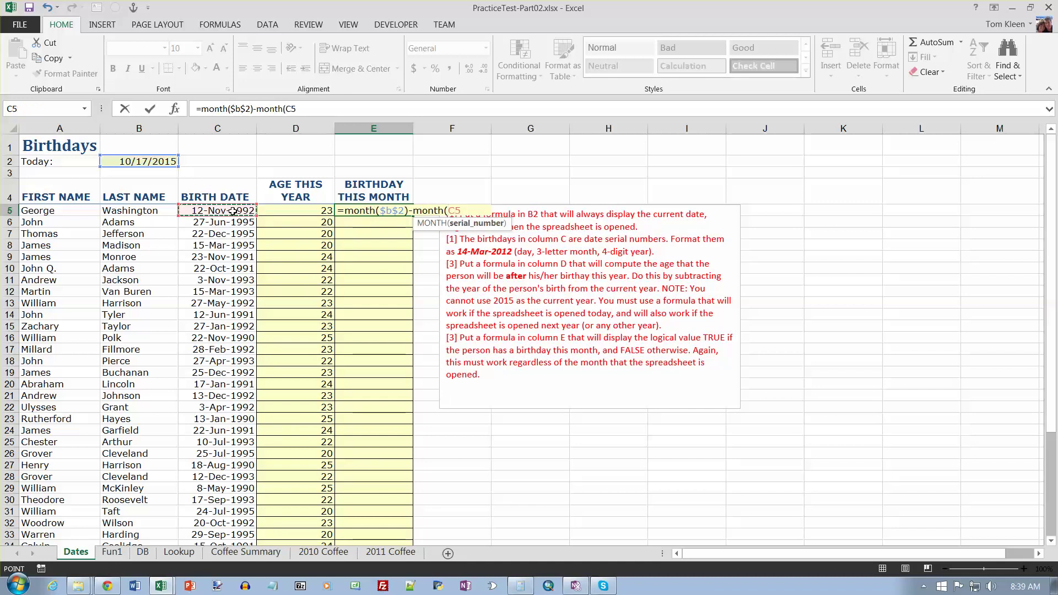
{"action": "type", "text": ")"}
{"action": "key", "text": "Return"}
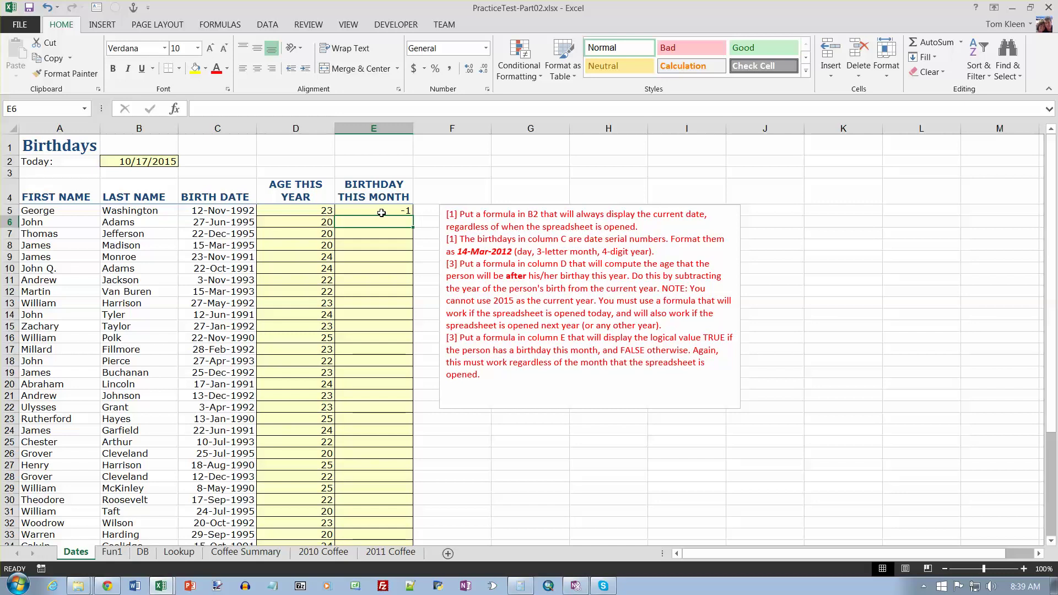
Clear and restore column E's formatting, then fill E5's formula down the column
{"action": "left_click", "coordinate": [386, 128]}
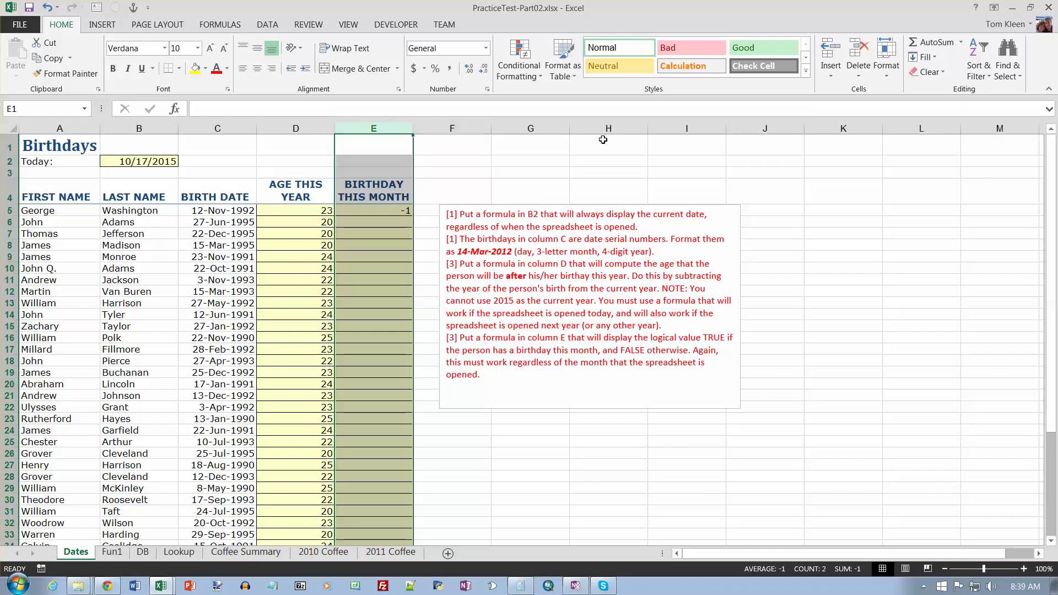
{"action": "left_click", "coordinate": [943, 76]}
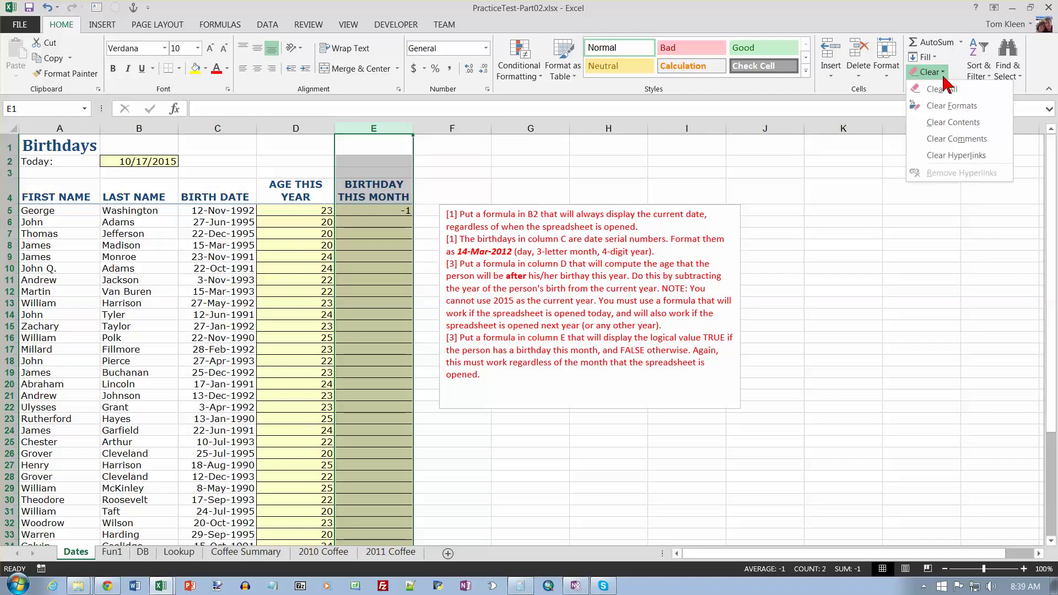
{"action": "left_click", "coordinate": [949, 105]}
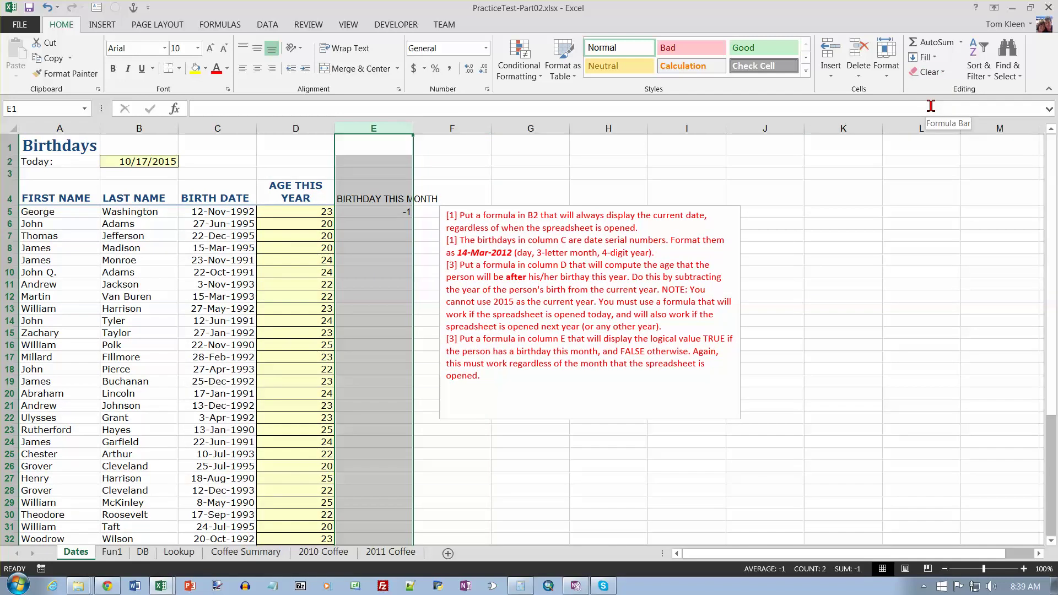
{"action": "key", "text": "ctrl+z"}
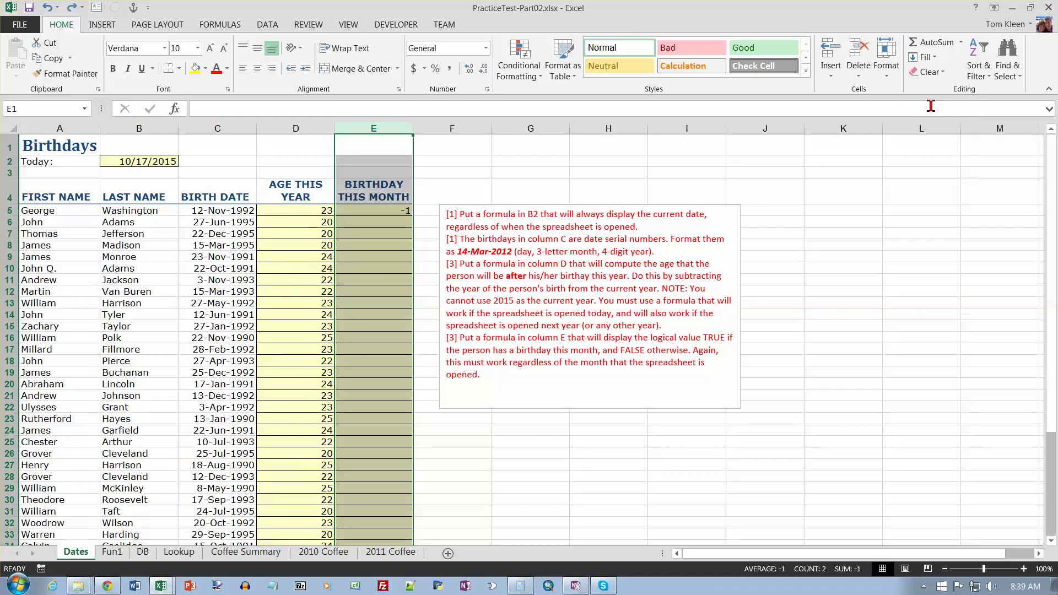
{"action": "left_click", "coordinate": [397, 210]}
{"action": "scroll", "coordinate": [397, 210], "scroll_direction": "down", "scroll_amount": 4}
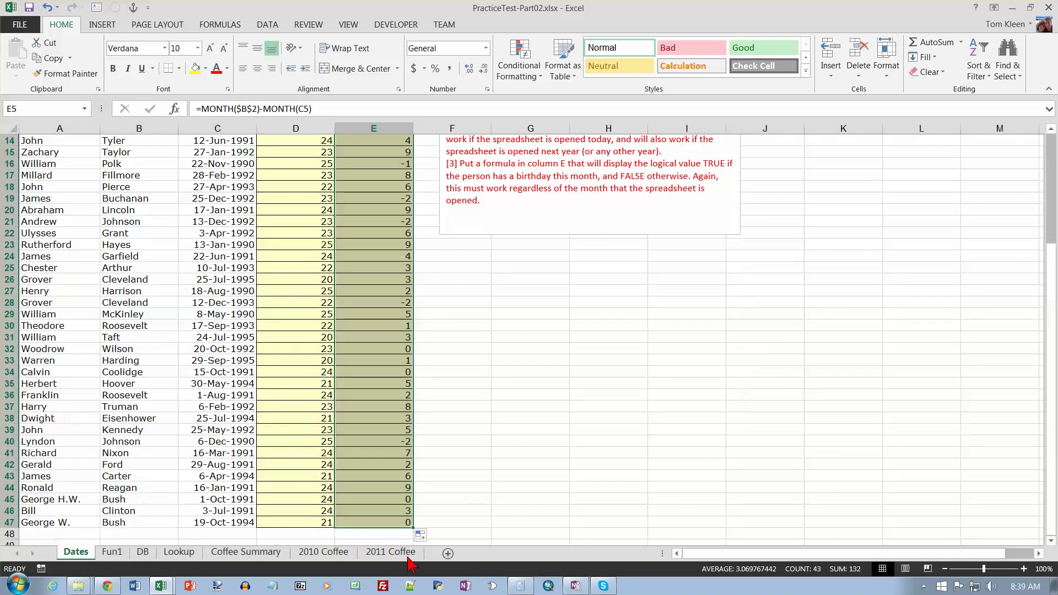
{"action": "scroll", "coordinate": [437, 307], "scroll_direction": "up", "scroll_amount": 1}
{"action": "scroll", "coordinate": [437, 307], "scroll_direction": "up", "scroll_amount": 4}
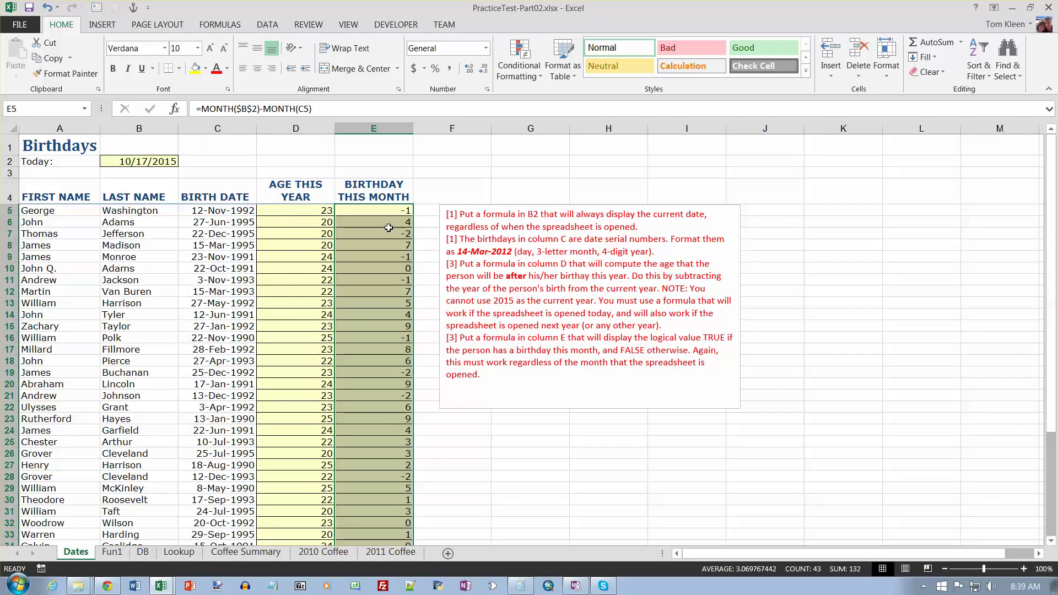
Change E5 to =MONTH($B$2)=MONTH(C5) so it shows FALSE
{"action": "left_click", "coordinate": [261, 110]}
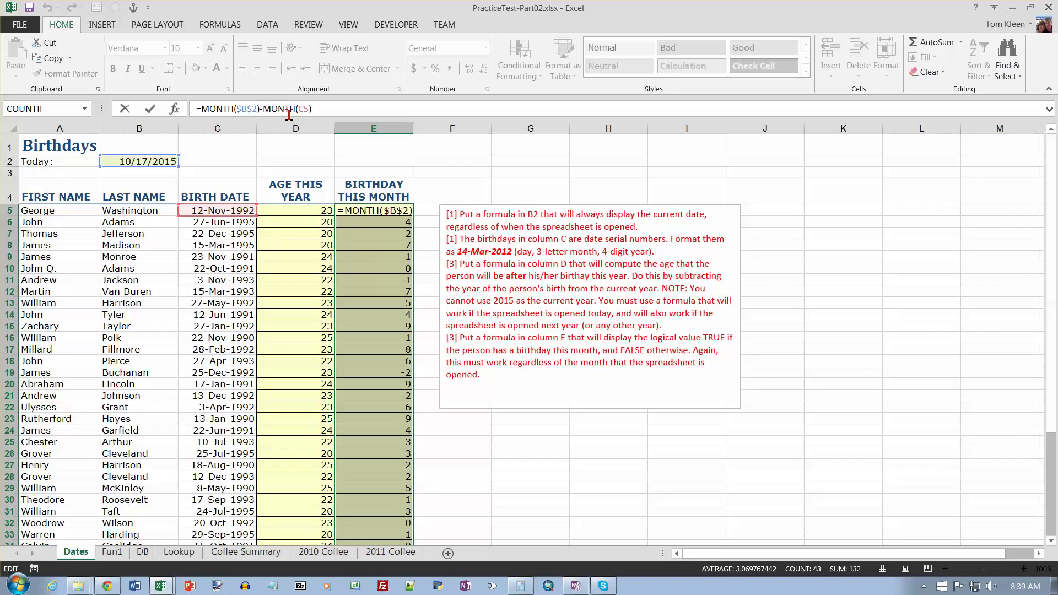
{"action": "key", "text": "BackSpace"}
{"action": "type", "text": "="}
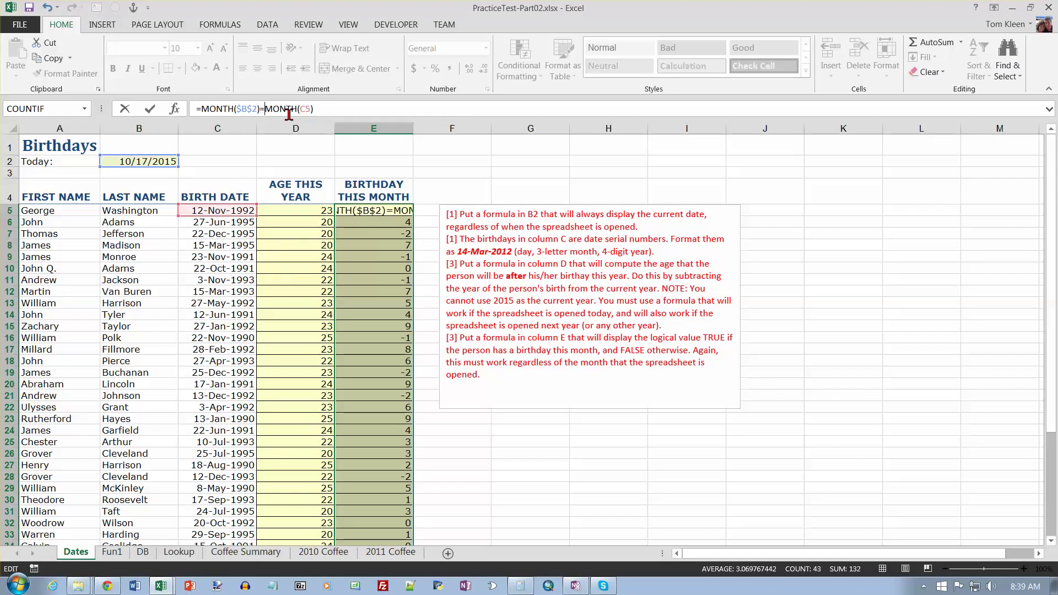
{"action": "key", "text": "Return"}
{"action": "type", "text": "\\"}
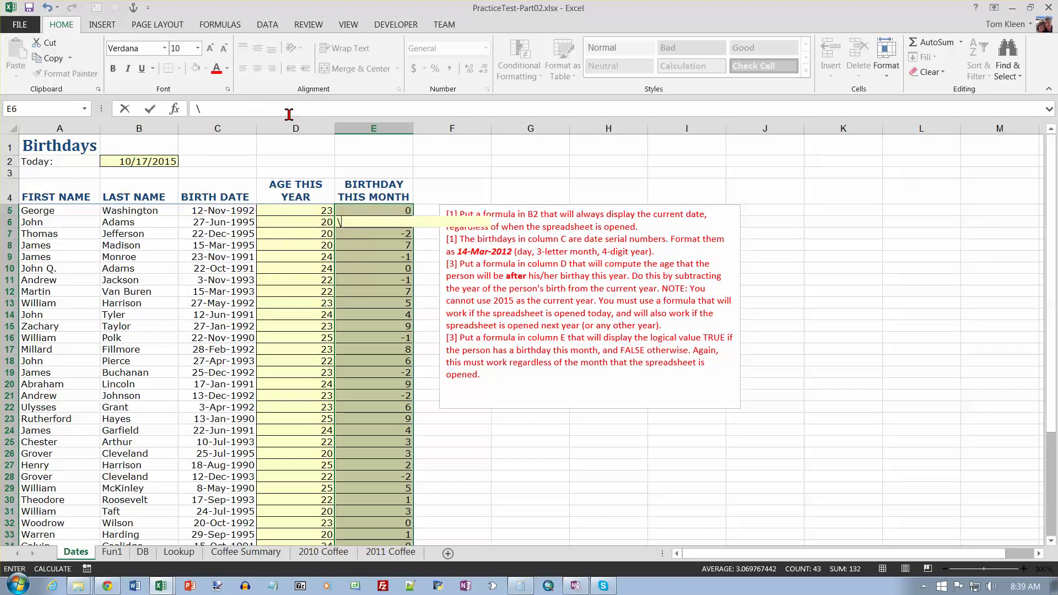
{"action": "left_click", "coordinate": [376, 211]}
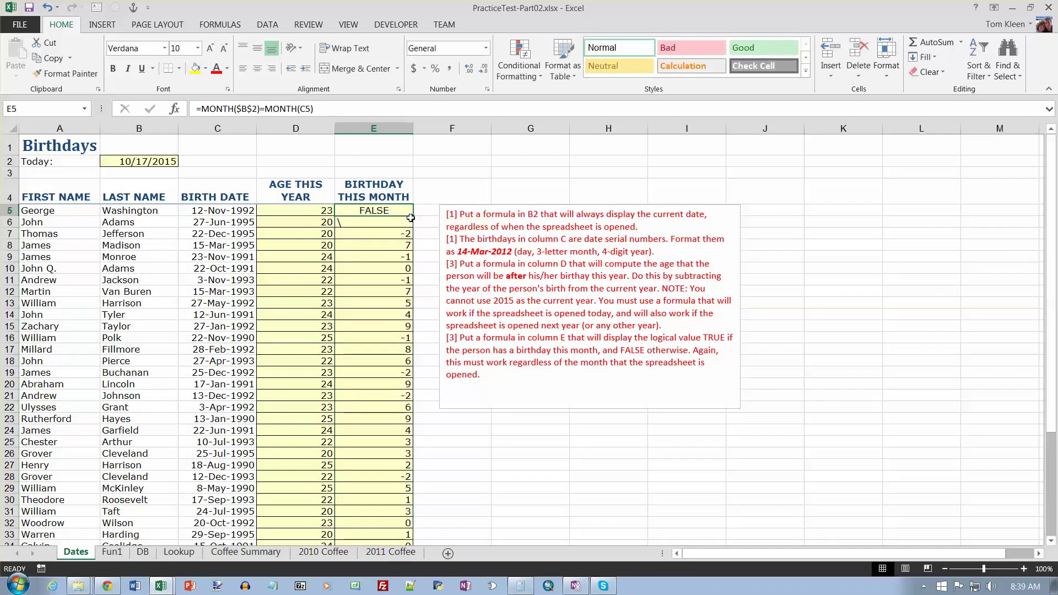
{"action": "left_click_drag", "start_coordinate": [411, 218], "coordinate": [411, 515]}
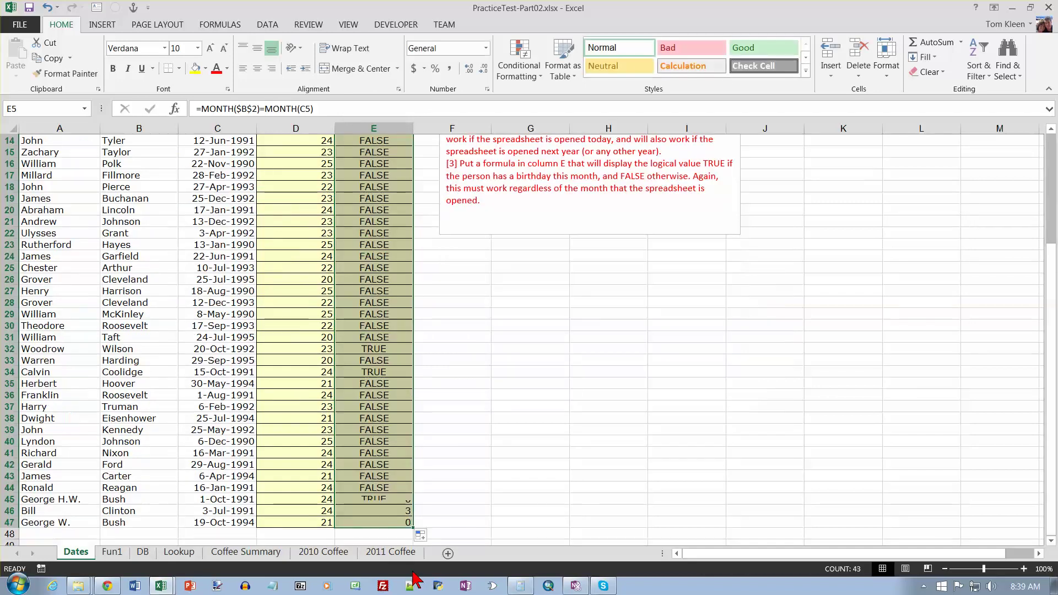
{"action": "scroll", "coordinate": [487, 265], "scroll_direction": "up", "scroll_amount": 5}
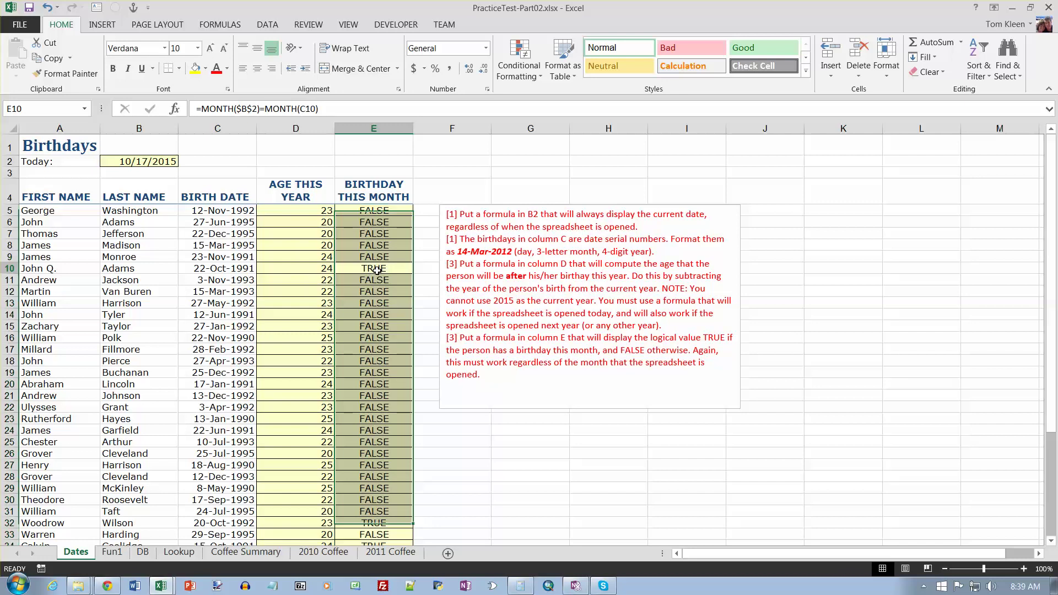
{"action": "left_click_drag", "start_coordinate": [376, 270], "coordinate": [62, 270]}
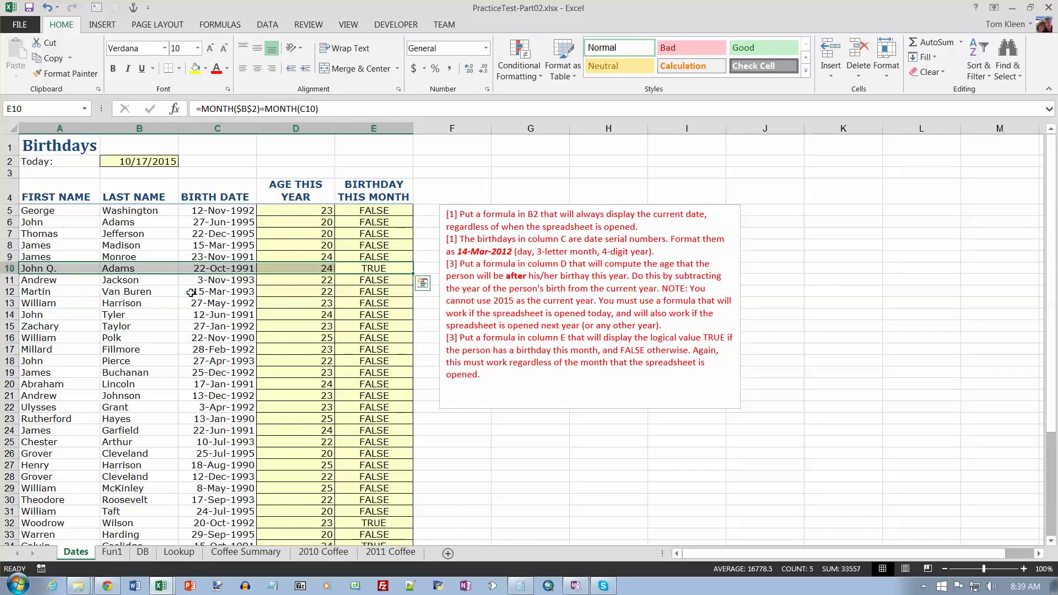
{"action": "scroll", "coordinate": [276, 302], "scroll_direction": "down", "scroll_amount": 4}
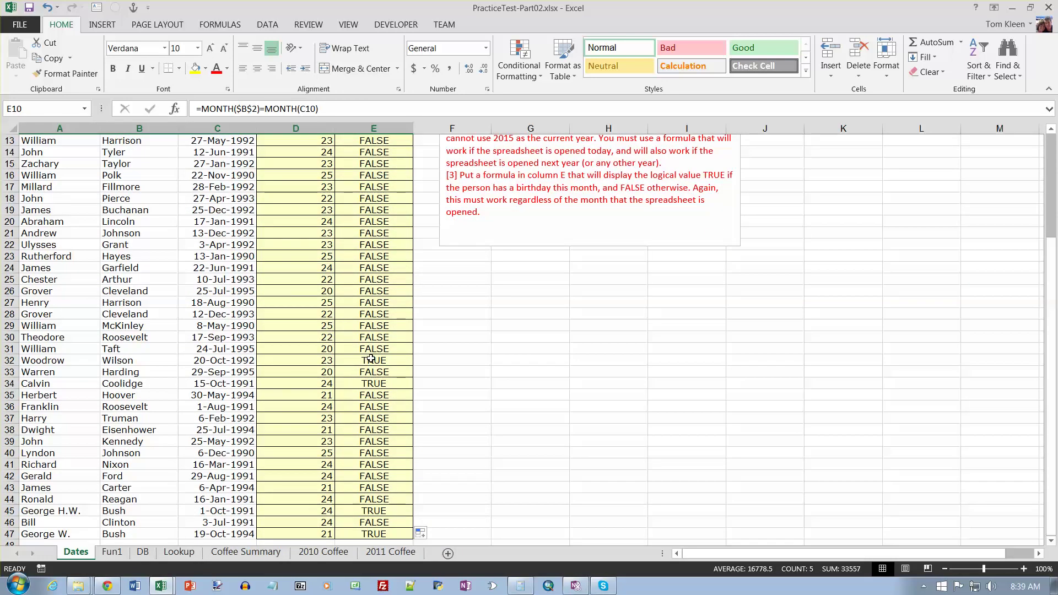
{"action": "left_click_drag", "start_coordinate": [372, 361], "coordinate": [221, 360]}
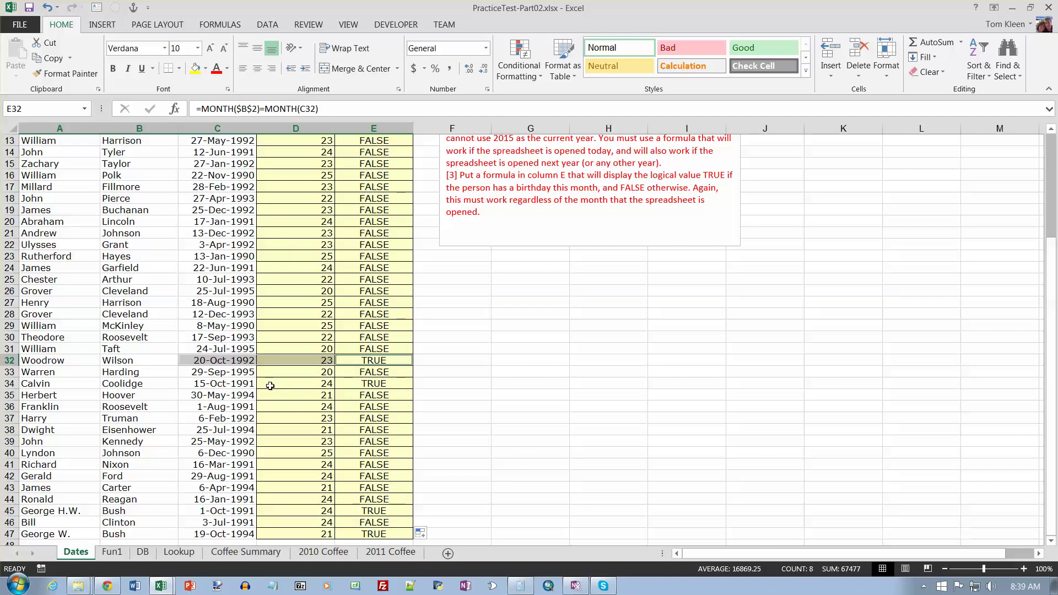
{"action": "left_click_drag", "start_coordinate": [375, 383], "coordinate": [248, 385]}
{"action": "scroll", "coordinate": [331, 419], "scroll_direction": "down", "scroll_amount": 2}
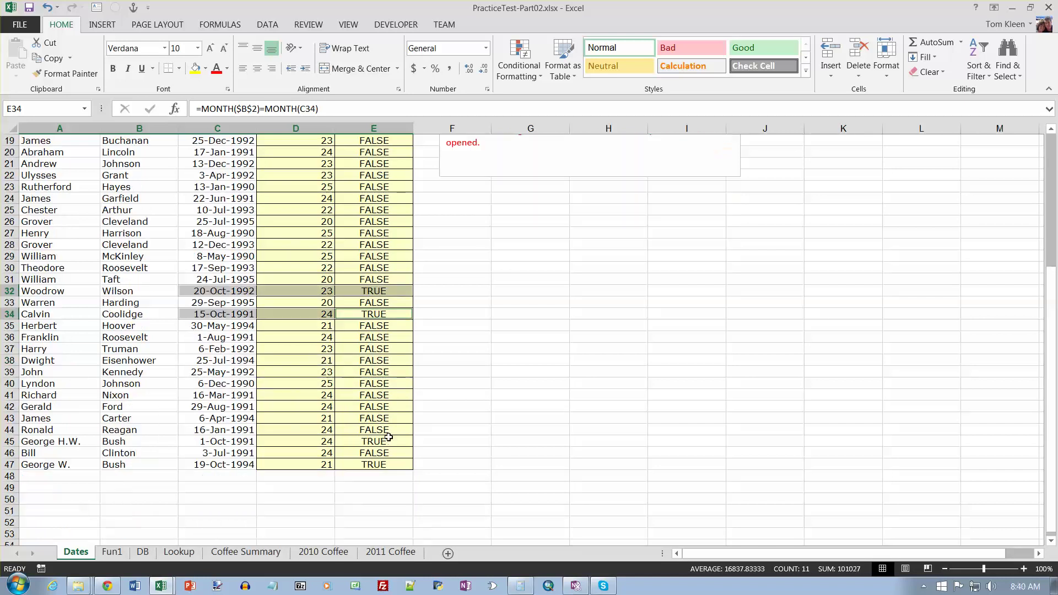
{"action": "left_click_drag", "start_coordinate": [378, 442], "coordinate": [218, 429]}
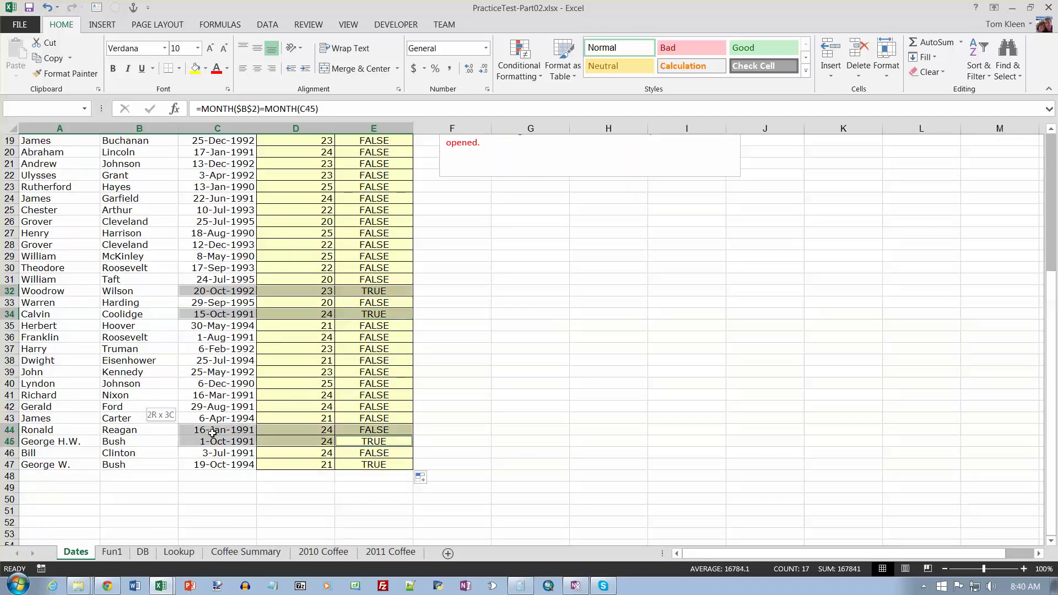
{"action": "left_click_drag", "start_coordinate": [364, 465], "coordinate": [217, 465]}
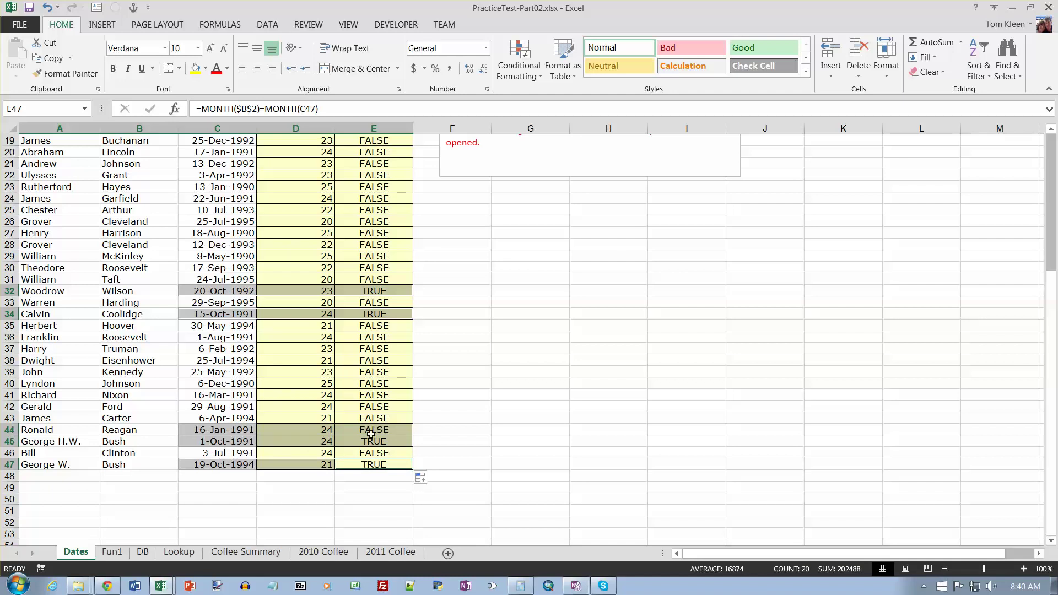
{"action": "scroll", "coordinate": [421, 399], "scroll_direction": "up", "scroll_amount": 6}
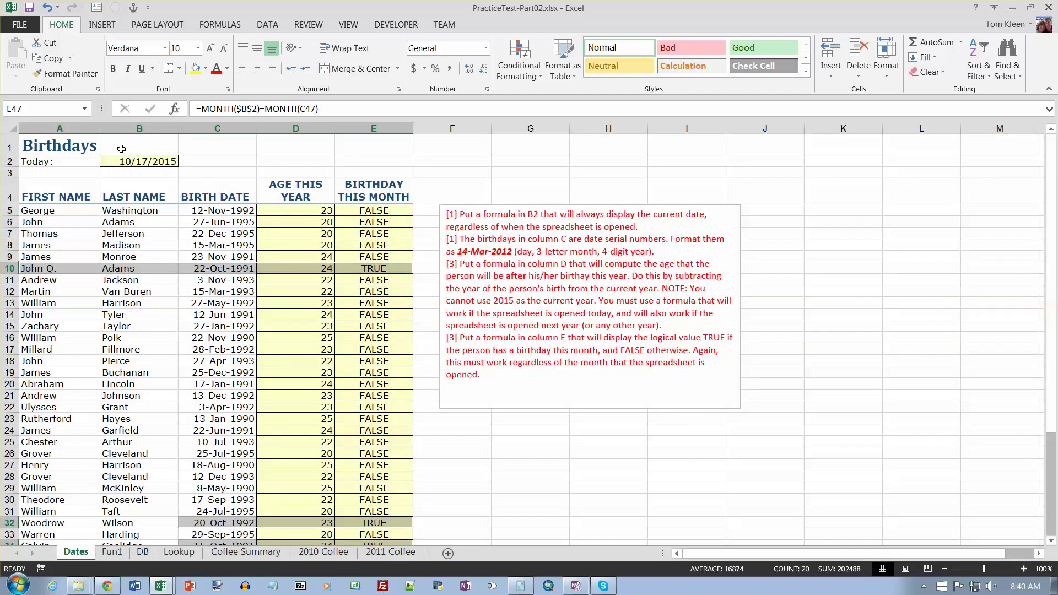
{"action": "left_click", "coordinate": [155, 146]}
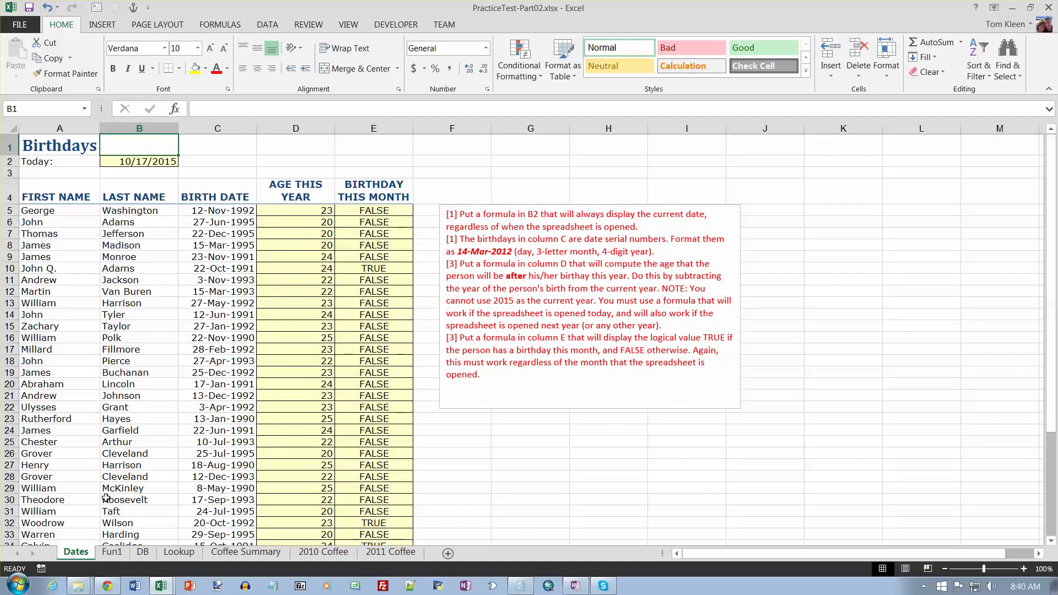
On the Fun1 sheet, enter a $25,000 investment and a 0 regular payment in C1:C2
{"action": "left_click", "coordinate": [115, 553]}
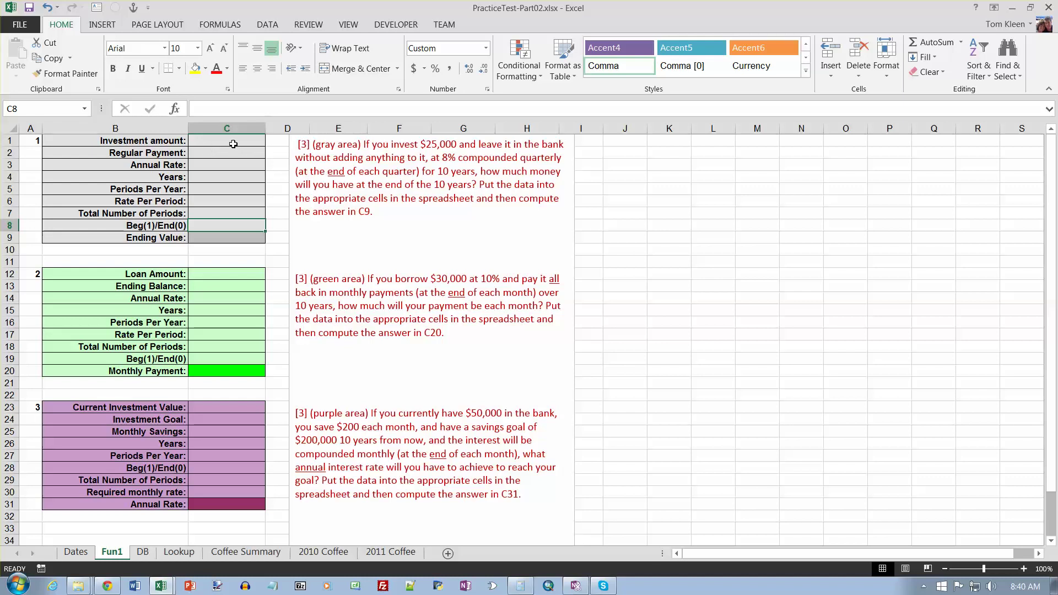
{"action": "left_click", "coordinate": [233, 143]}
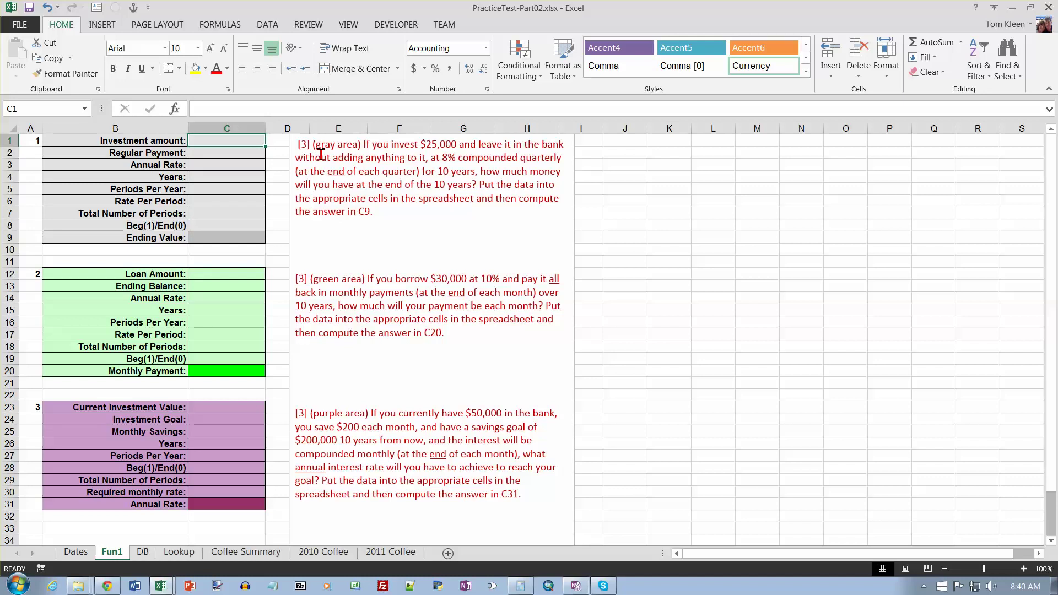
{"action": "type", "text": "25000"}
{"action": "key", "text": "ctrl+Return"}
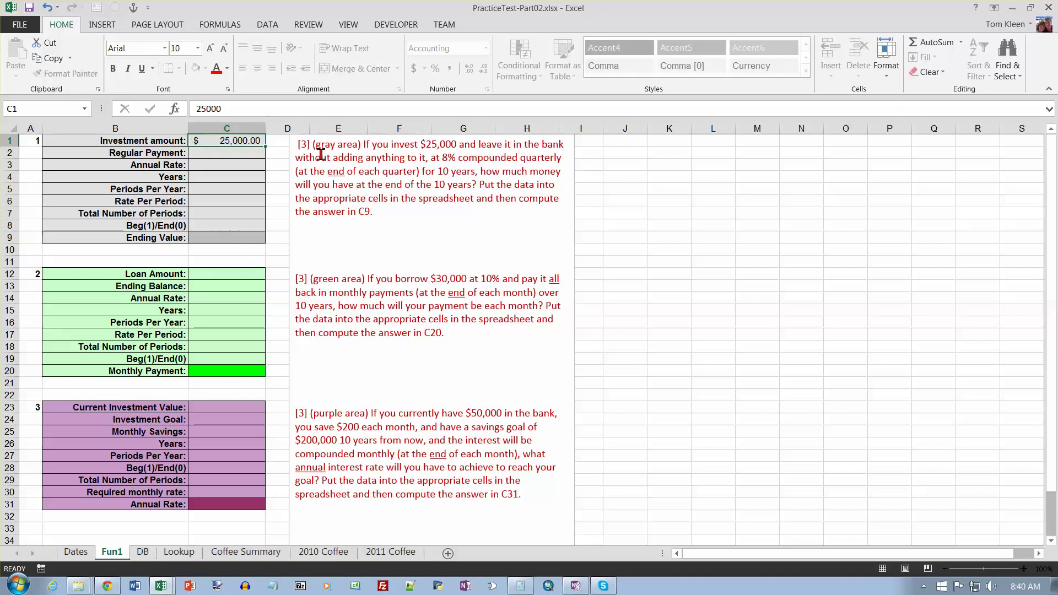
{"action": "key", "text": "Return"}
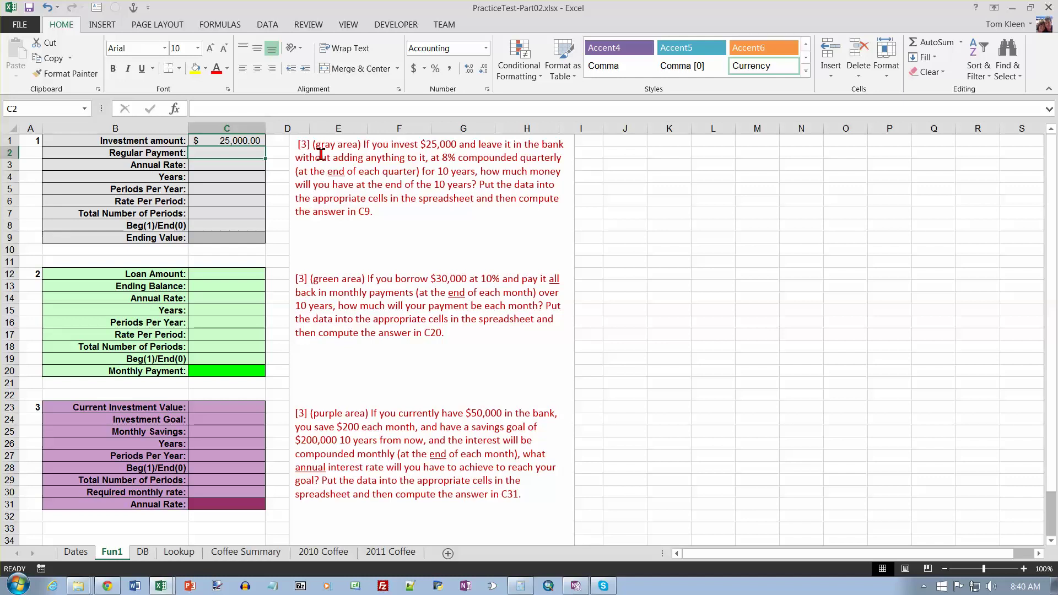
{"action": "type", "text": "0"}
{"action": "key", "text": "Return"}
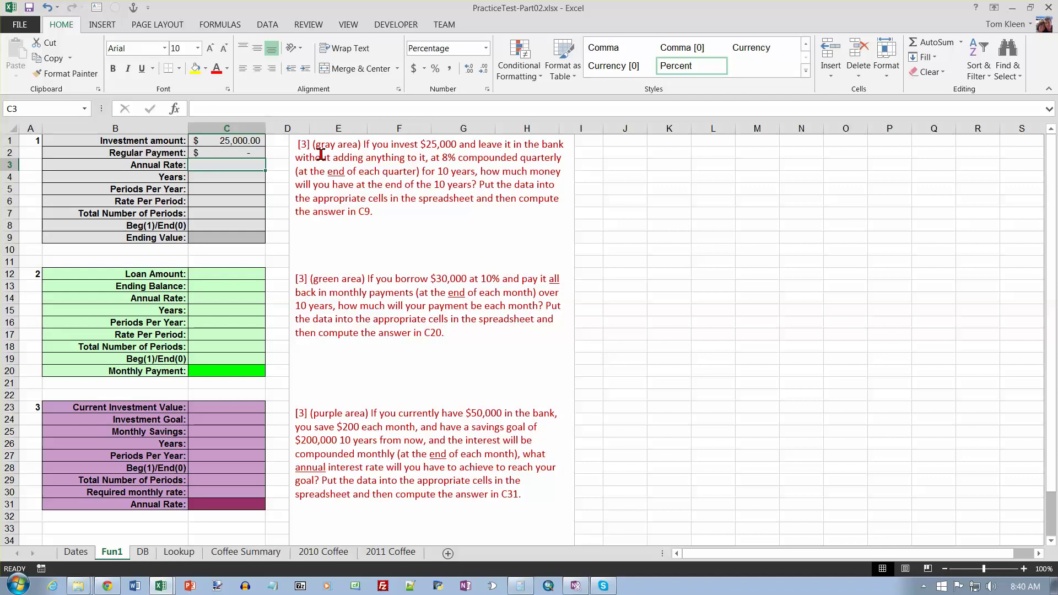
Enter an 8% annual rate, 10 years and 4 periods per year in C3:C5
{"action": "type", "text": "8%"}
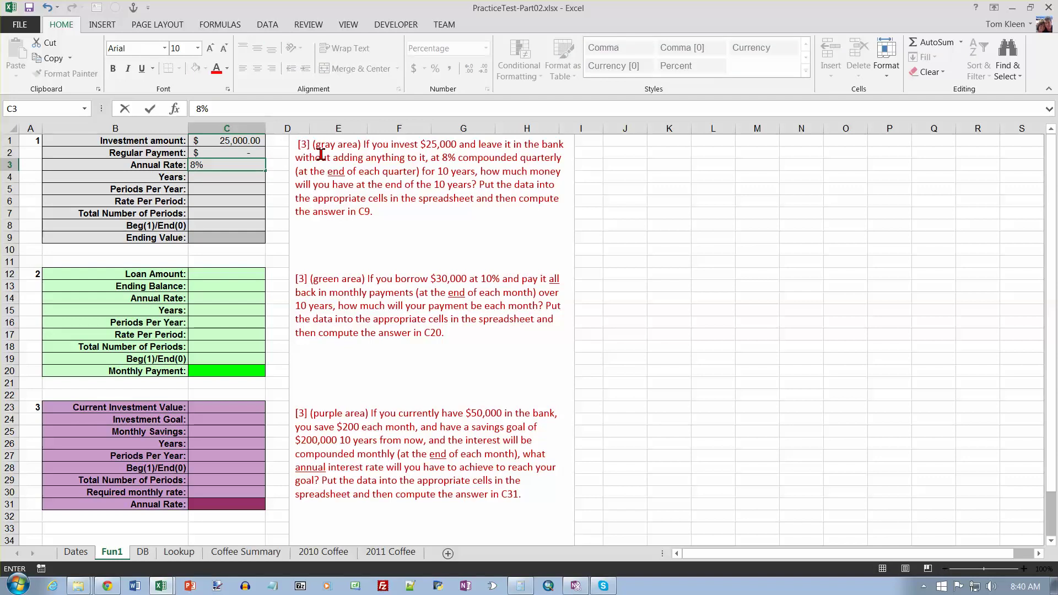
{"action": "key", "text": "Return"}
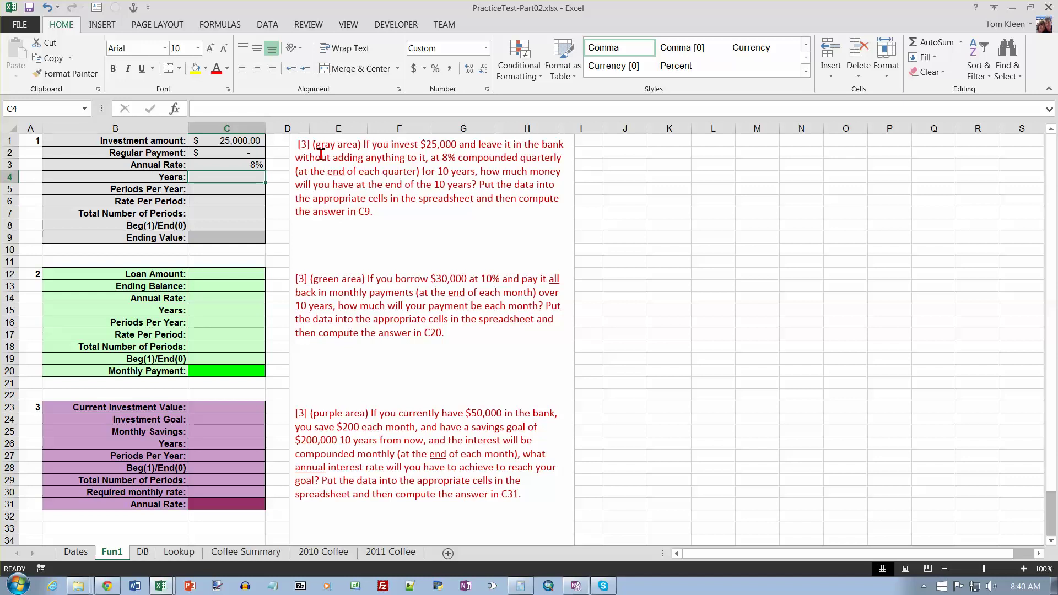
{"action": "type", "text": "10"}
{"action": "key", "text": "Return"}
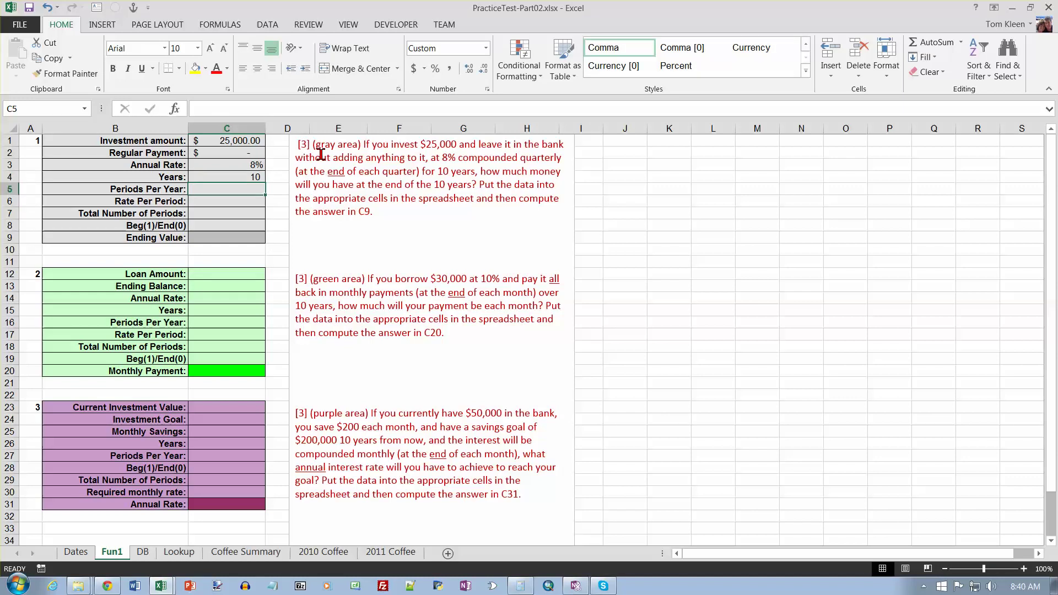
{"action": "type", "text": "4"}
{"action": "key", "text": "Return"}
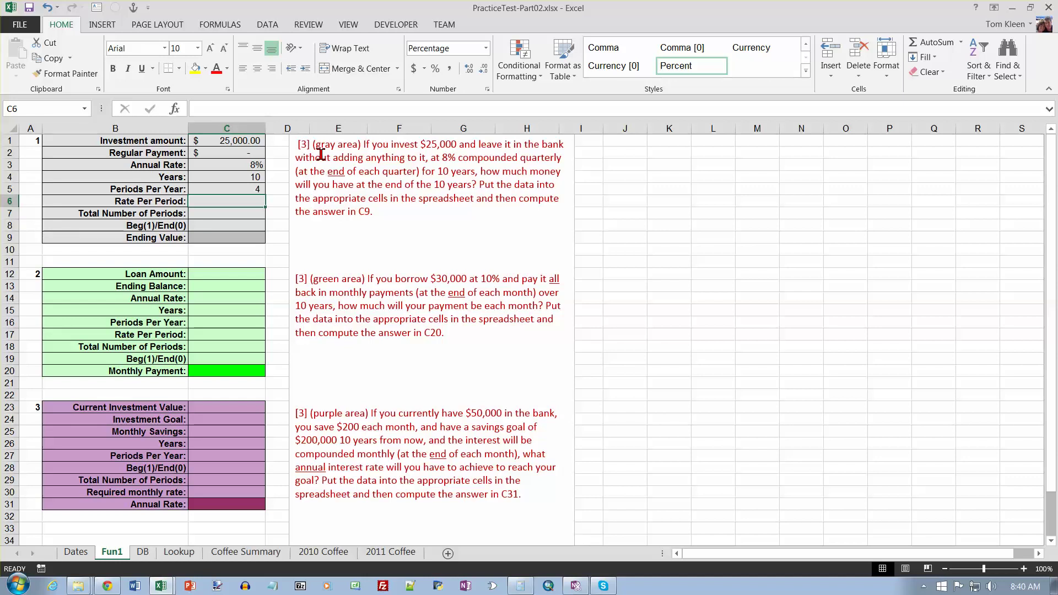
{"action": "type", "text": "'"}
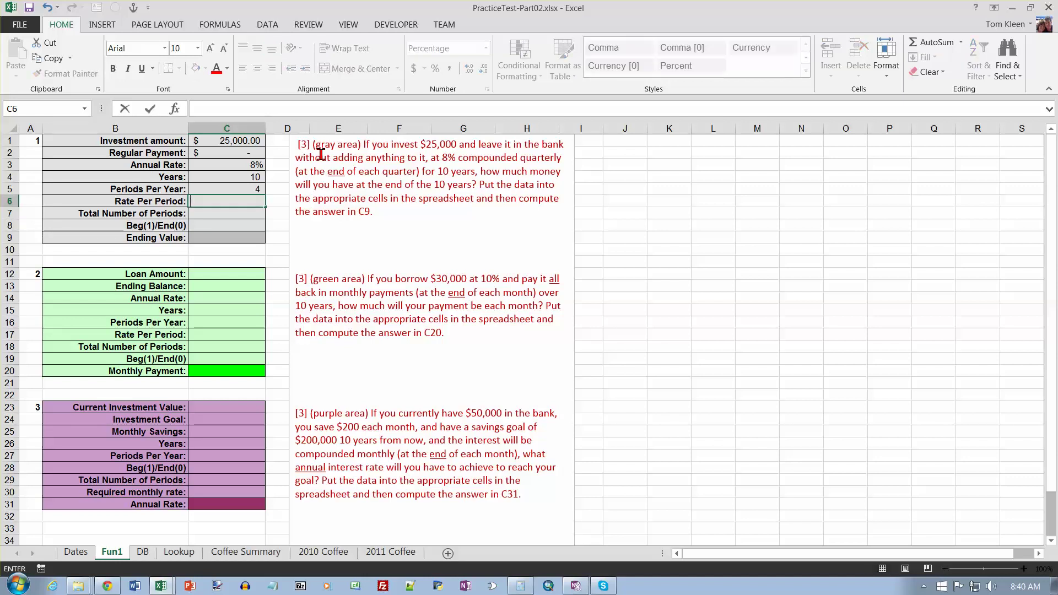
{"action": "type", "text": "="}
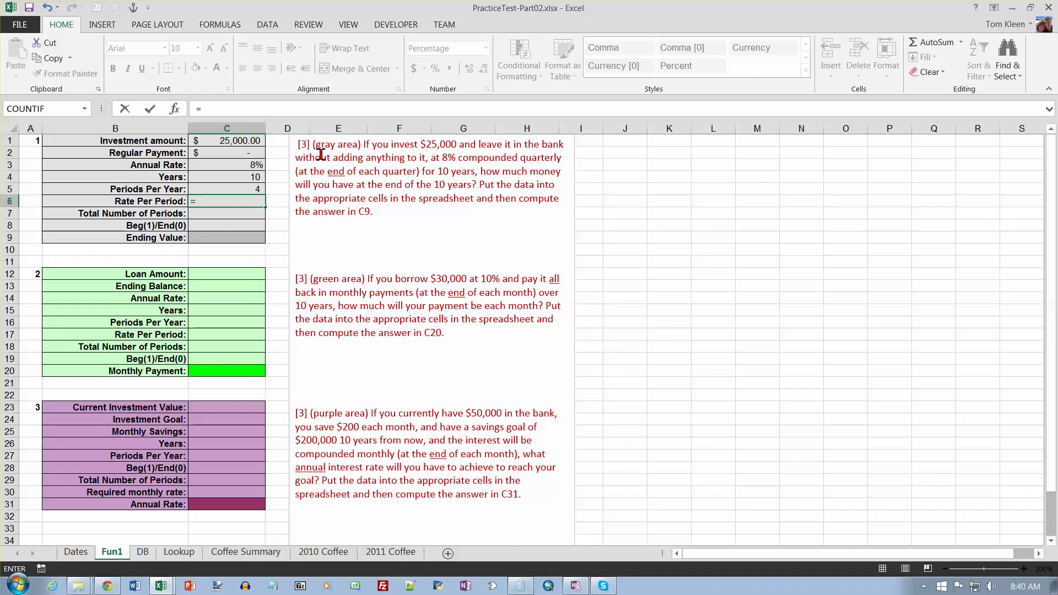
Enter =C3/C5 in C6, =C4*C5 in C7 and 0 in C8
{"action": "left_click", "coordinate": [248, 166]}
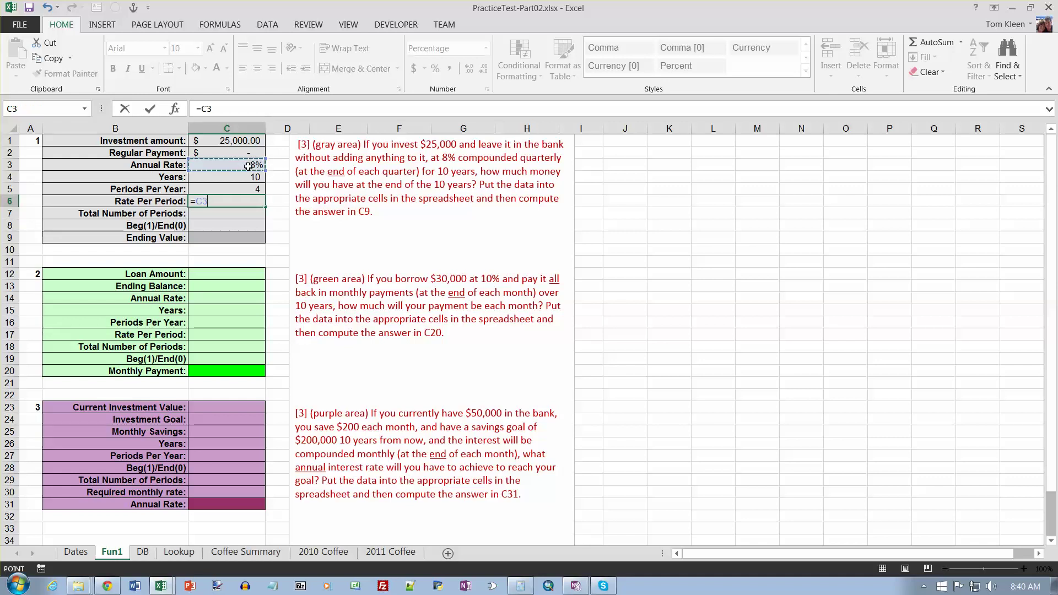
{"action": "type", "text": "/"}
{"action": "left_click", "coordinate": [242, 189]}
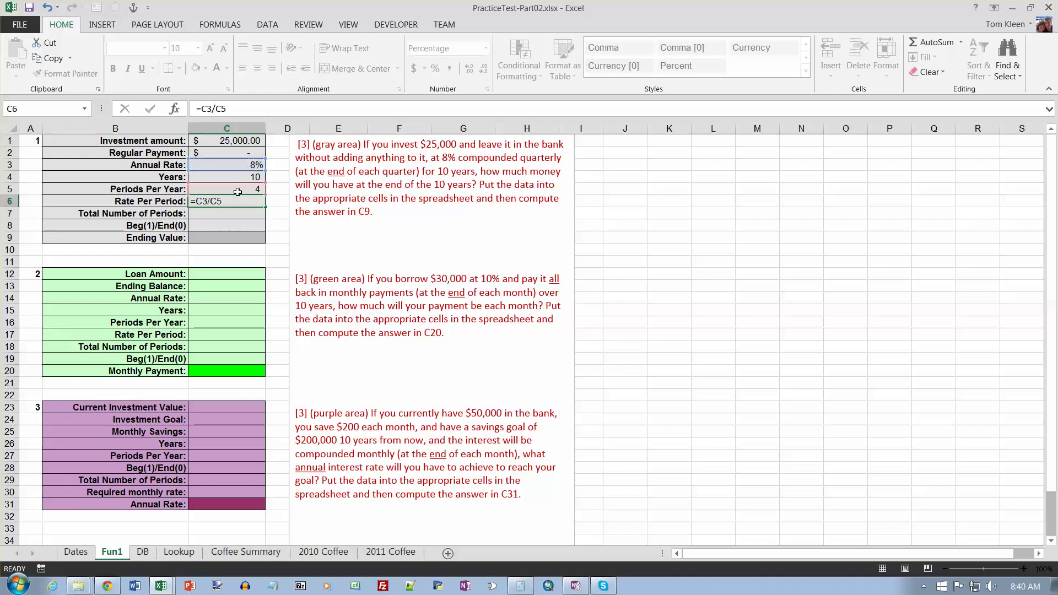
{"action": "key", "text": "Return"}
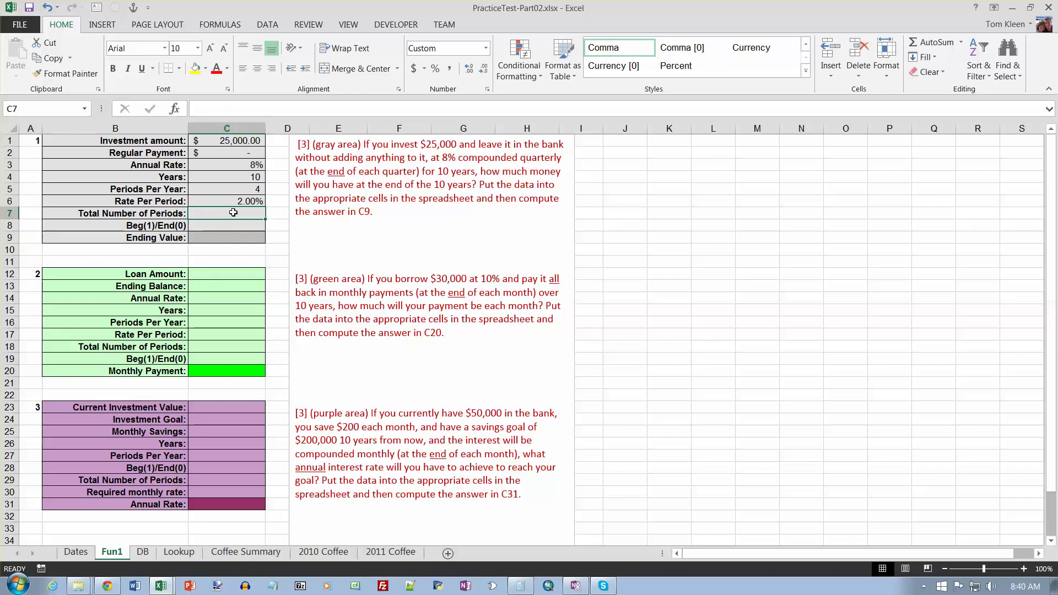
{"action": "type", "text": "="}
{"action": "key", "text": "Up"}
{"action": "key", "text": "Up"}
{"action": "key", "text": "Up"}
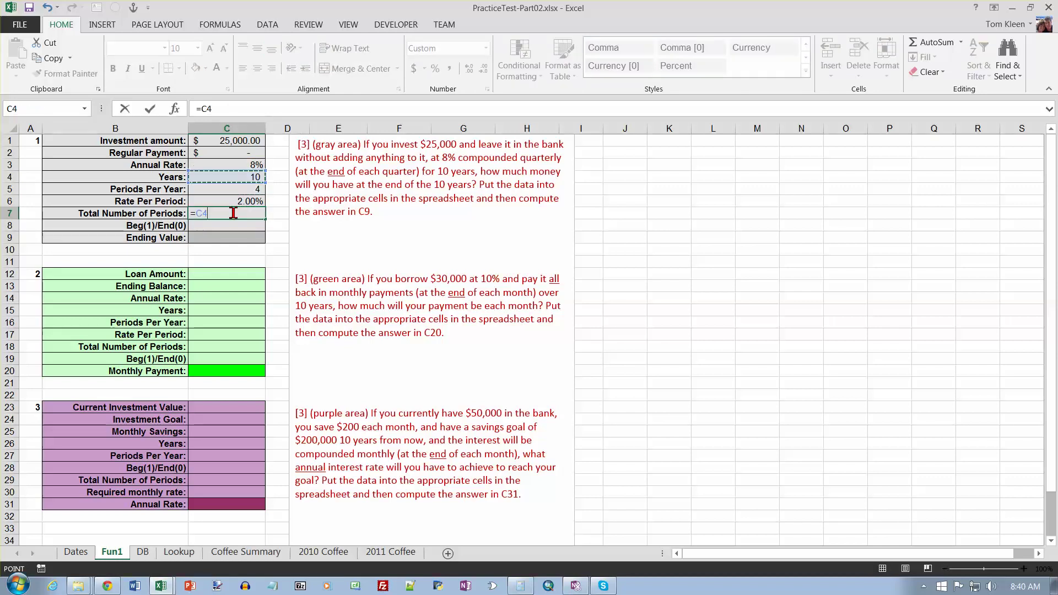
{"action": "type", "text": "*"}
{"action": "key", "text": "Up"}
{"action": "key", "text": "Up"}
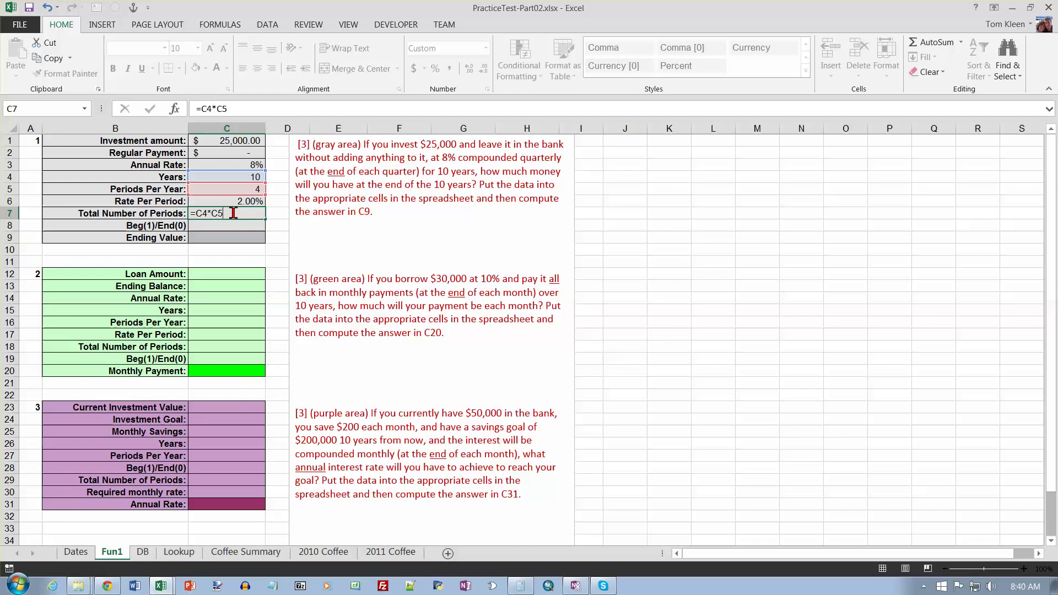
{"action": "key", "text": "Return"}
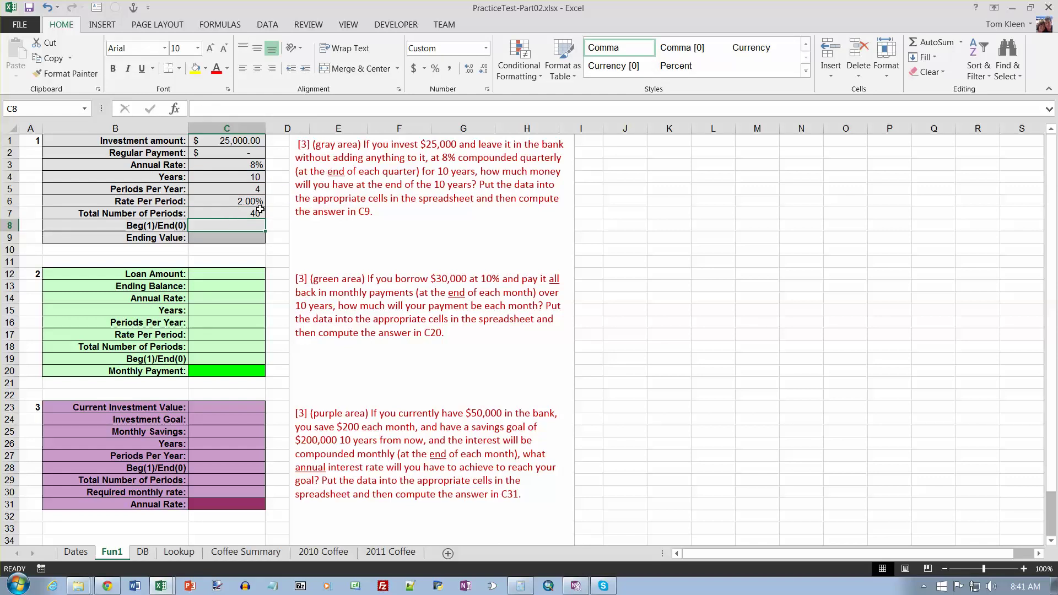
{"action": "type", "text": "0"}
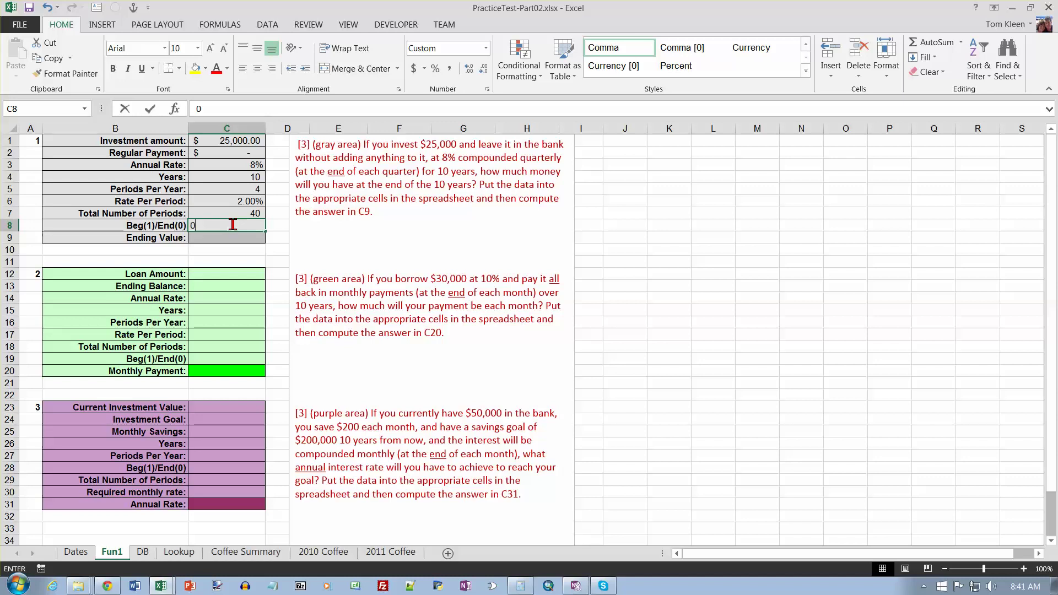
{"action": "key", "text": "Return"}
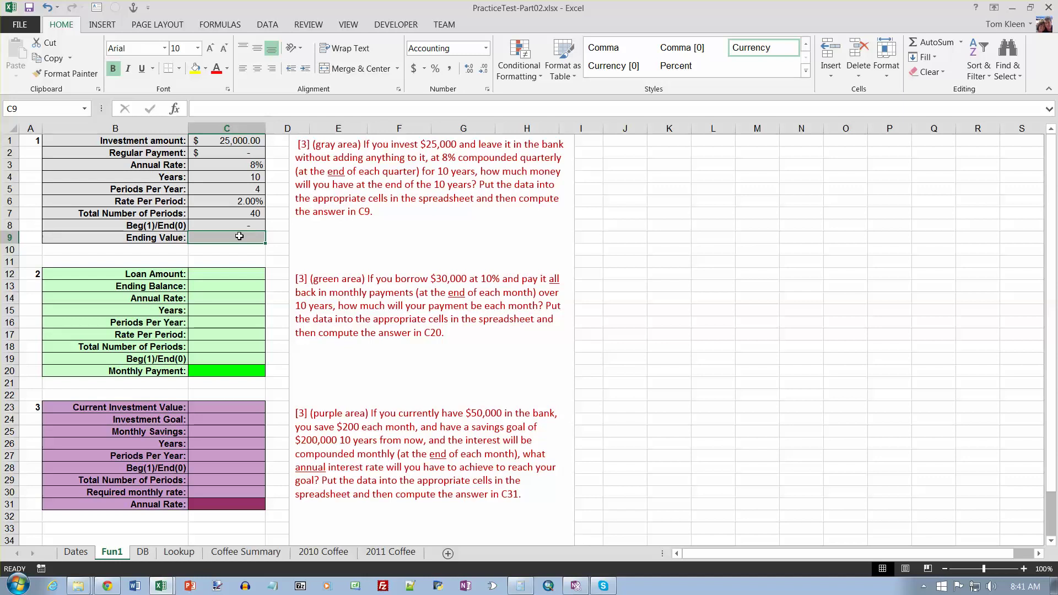
Insert the FV function in C9 with C6 as the rate and C7 as the periods
{"action": "left_click", "coordinate": [211, 28]}
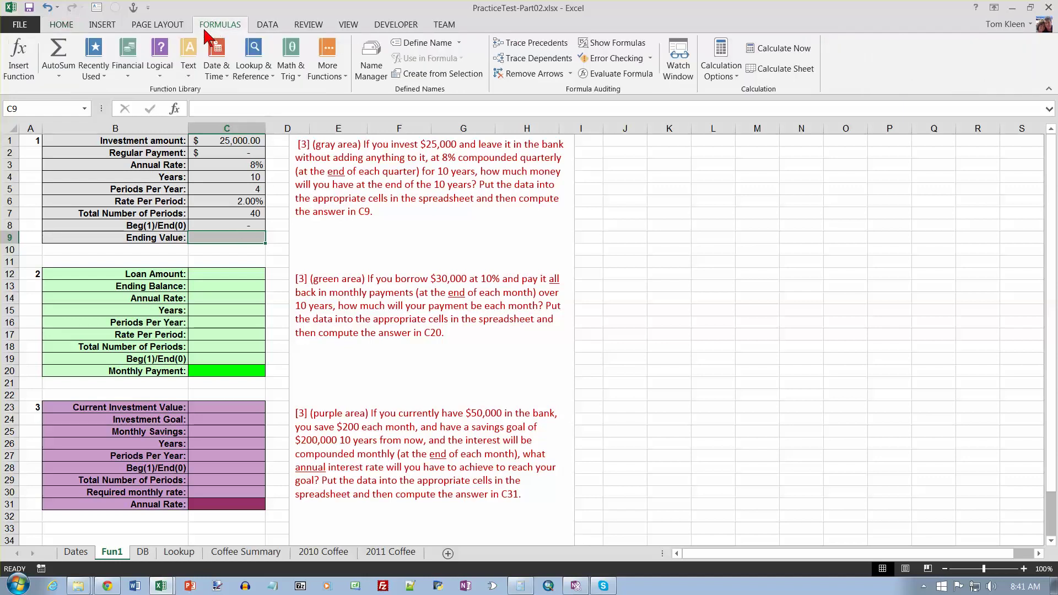
{"action": "left_click", "coordinate": [128, 70]}
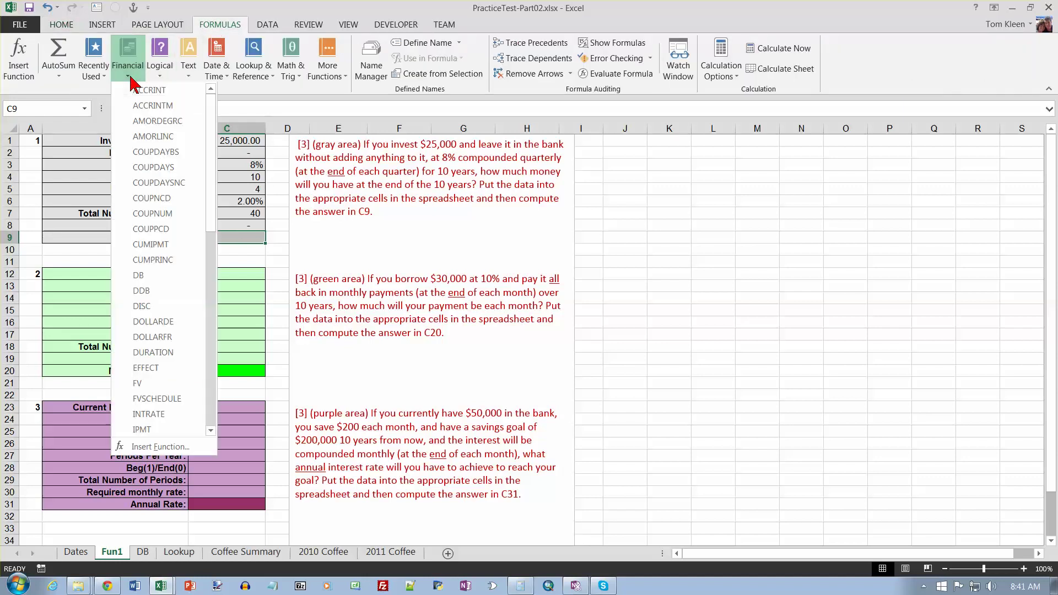
{"action": "left_click", "coordinate": [144, 385]}
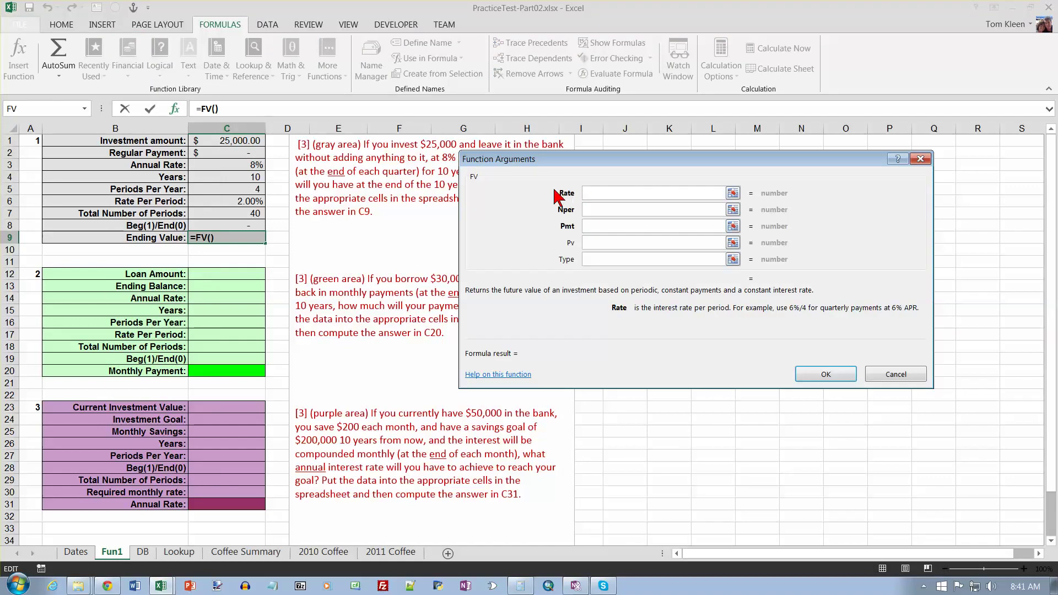
{"action": "left_click", "coordinate": [239, 203]}
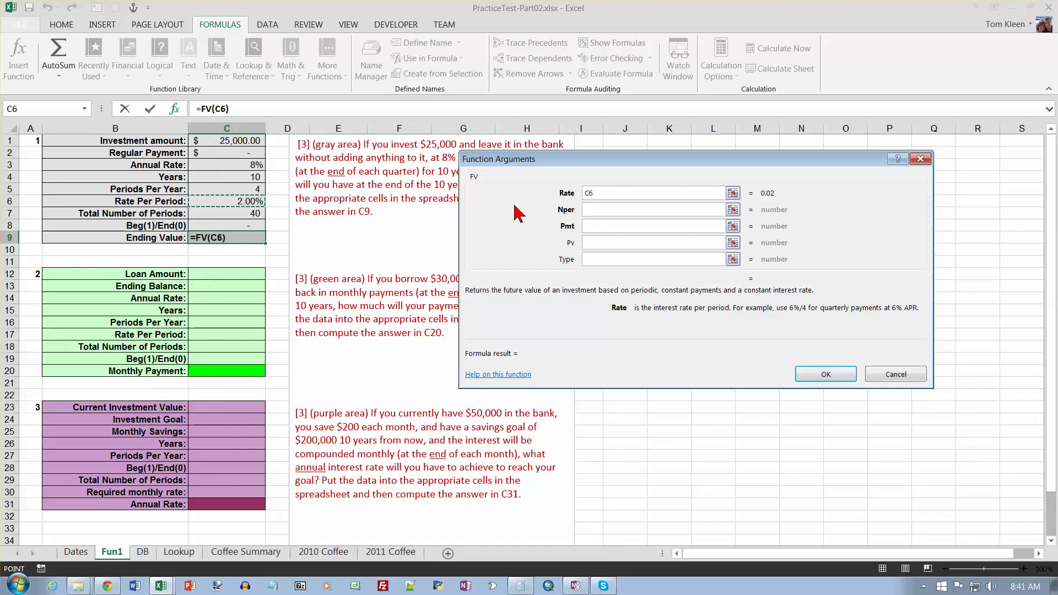
{"action": "left_click", "coordinate": [589, 210]}
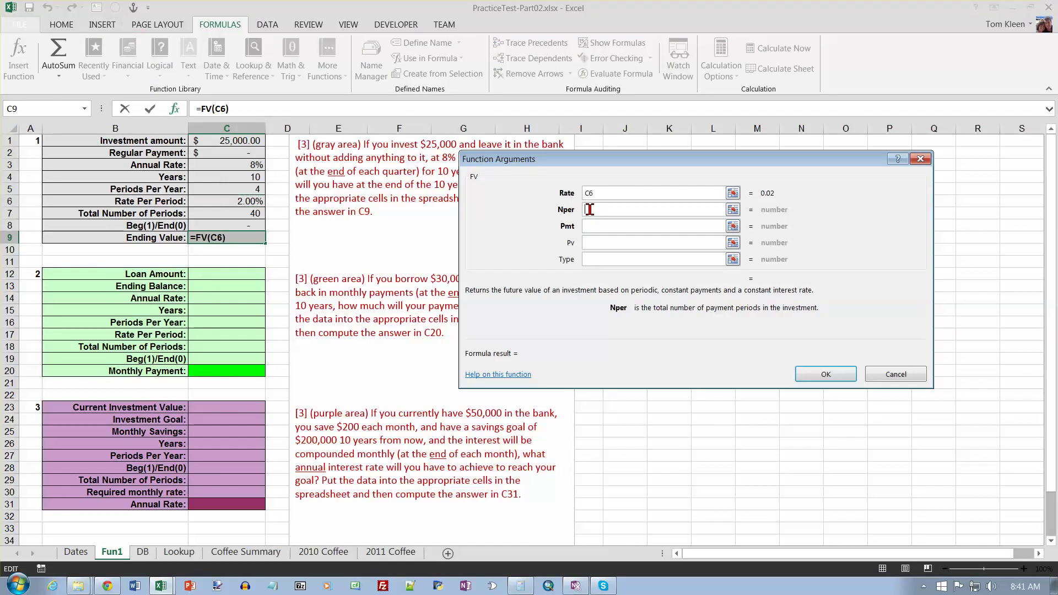
{"action": "left_click", "coordinate": [263, 213]}
{"action": "left_click", "coordinate": [586, 227]}
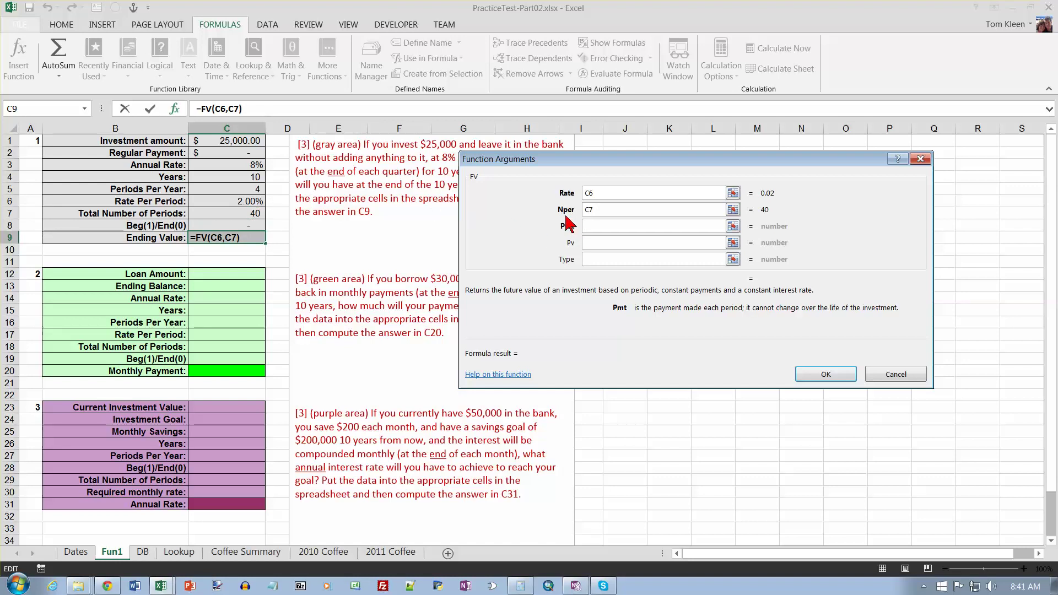
Set payment -C2, present value -C1 and type C8, giving $55,200.99
{"action": "type", "text": "-"}
{"action": "left_click", "coordinate": [237, 152]}
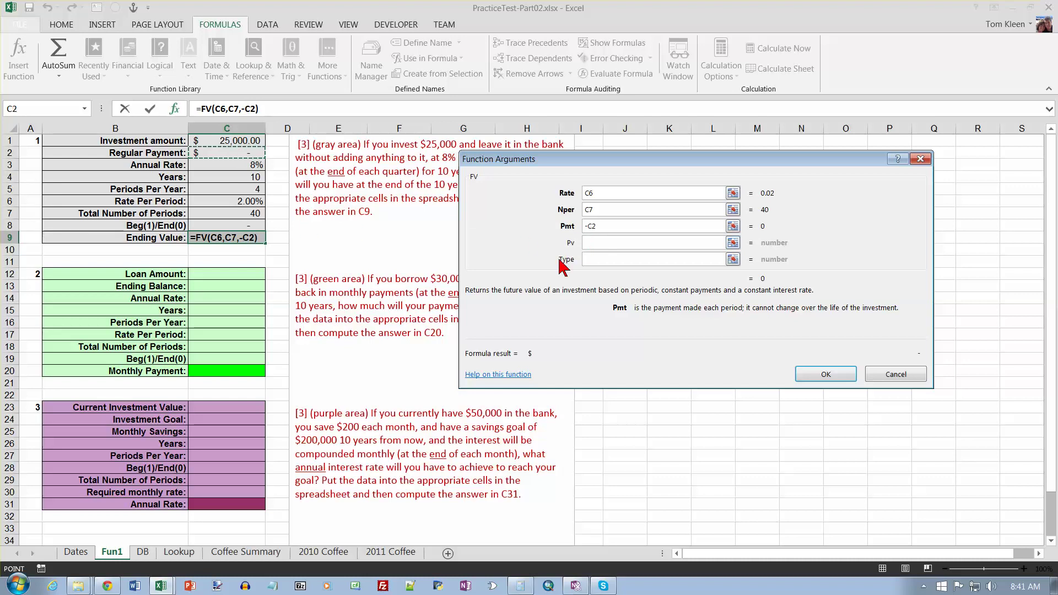
{"action": "left_click", "coordinate": [620, 243]}
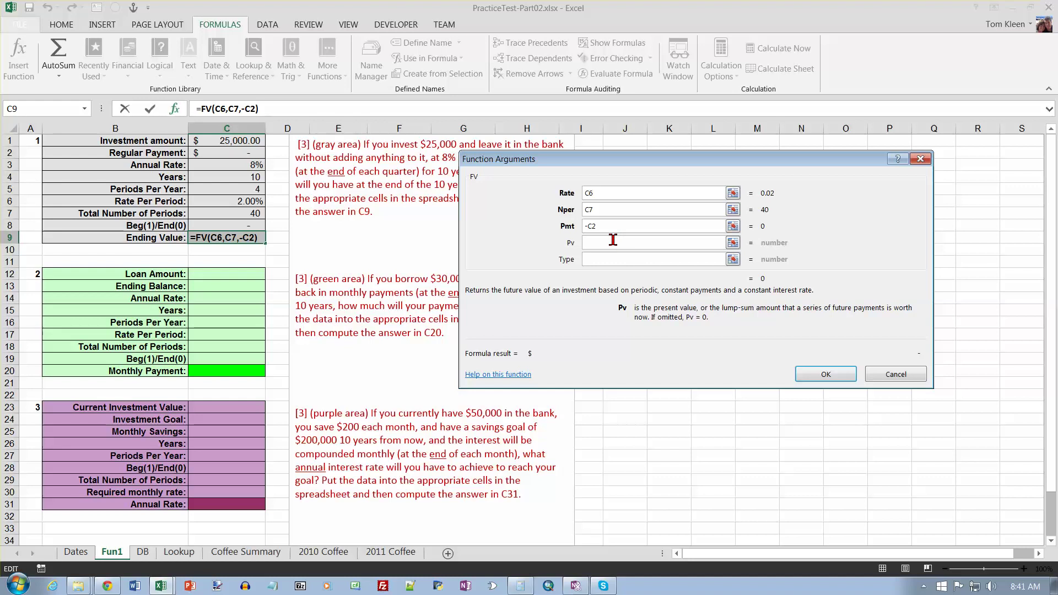
{"action": "type", "text": "-"}
{"action": "left_click", "coordinate": [230, 140]}
{"action": "left_click", "coordinate": [593, 259]}
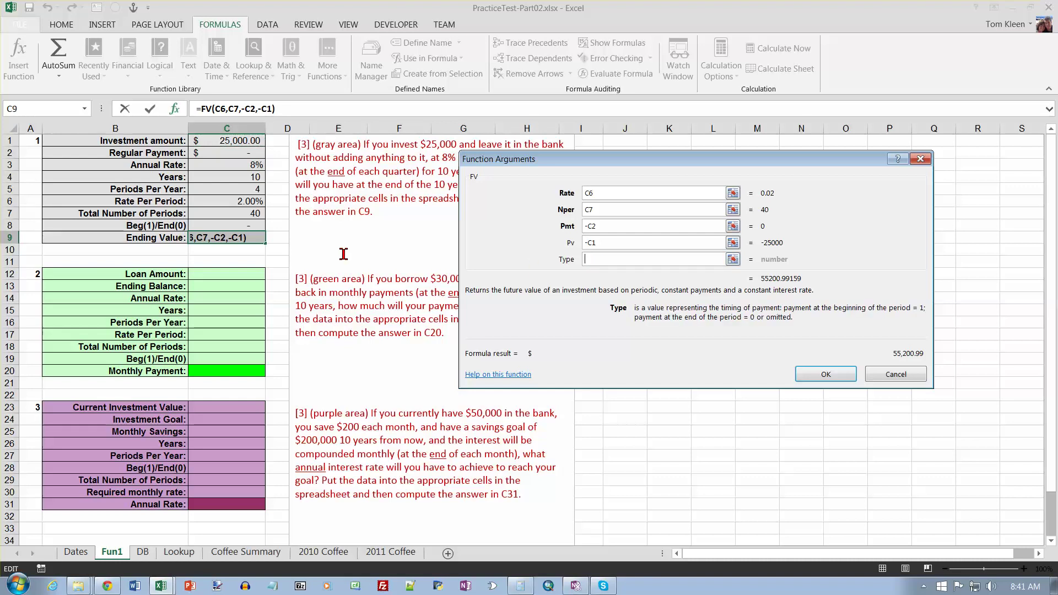
{"action": "left_click", "coordinate": [248, 225]}
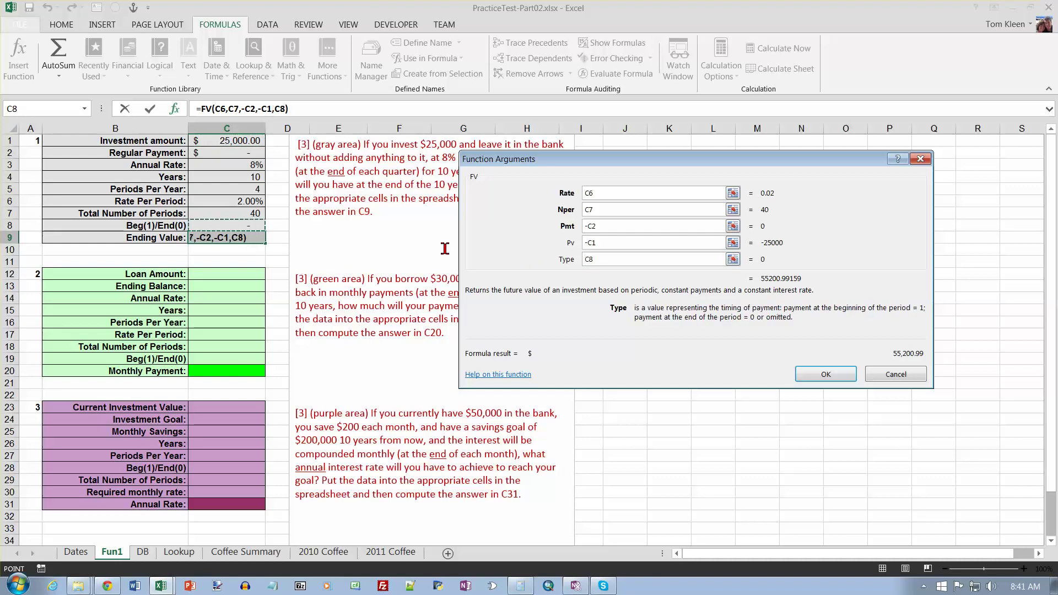
{"action": "left_click", "coordinate": [821, 374]}
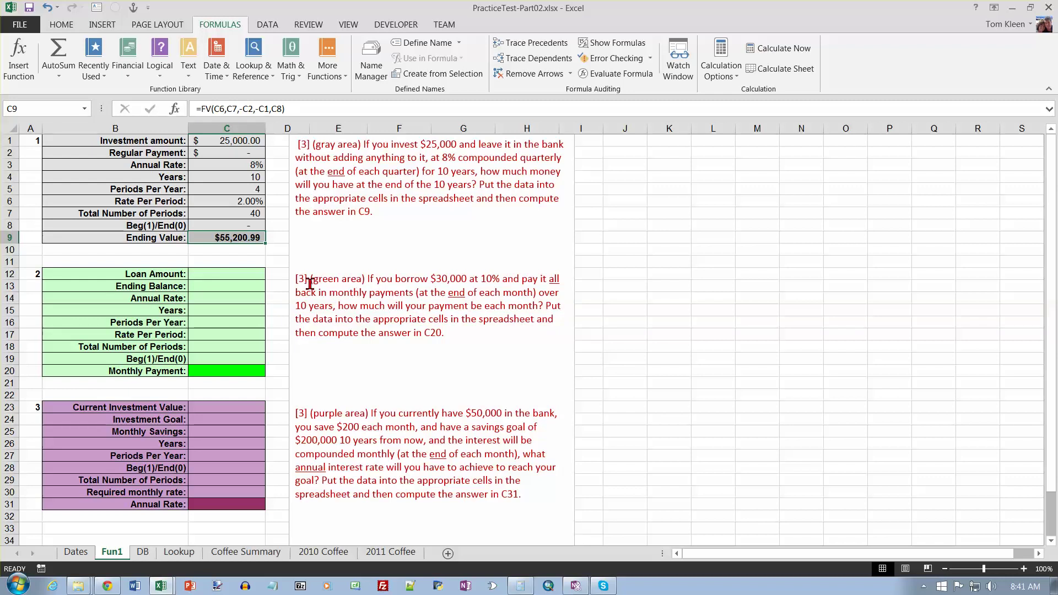
Enter the $30,000 loan, 0 balance, 10% rate, 10 years and 12 periods in C12:C16
{"action": "left_click", "coordinate": [247, 274]}
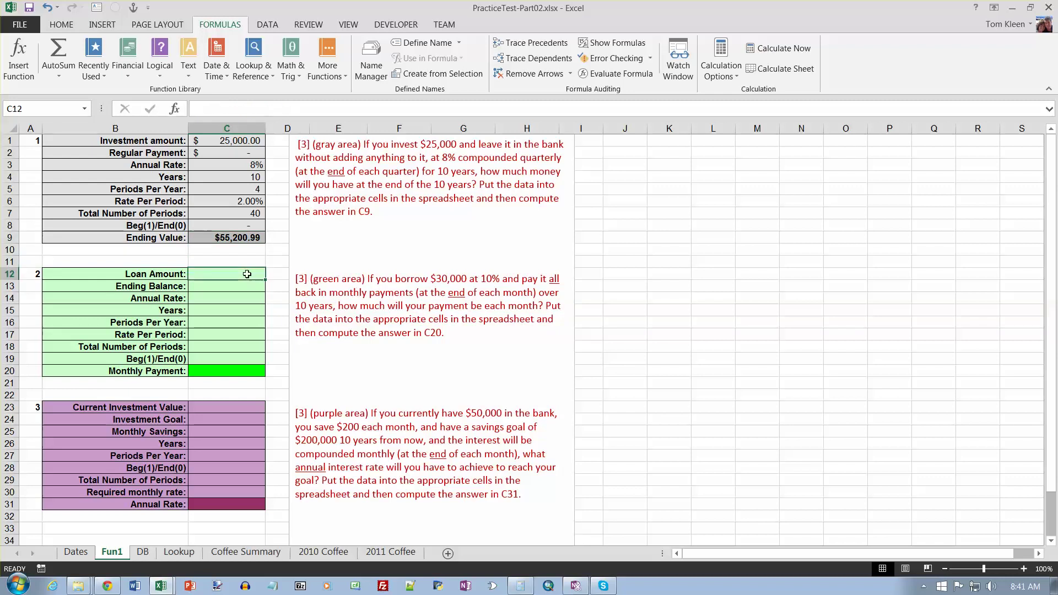
{"action": "type", "text": "30000"}
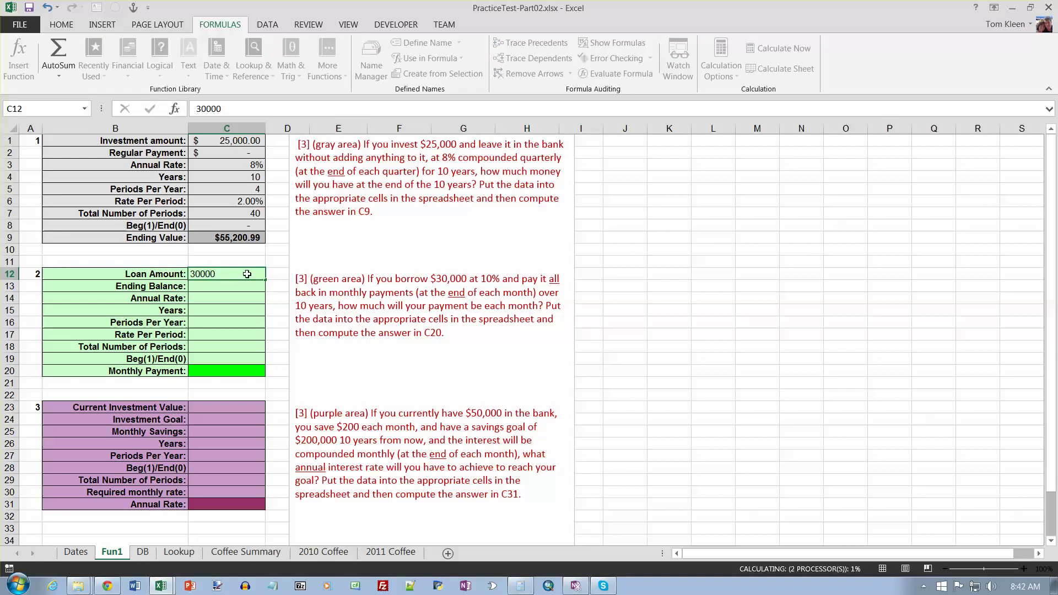
{"action": "key", "text": "Return"}
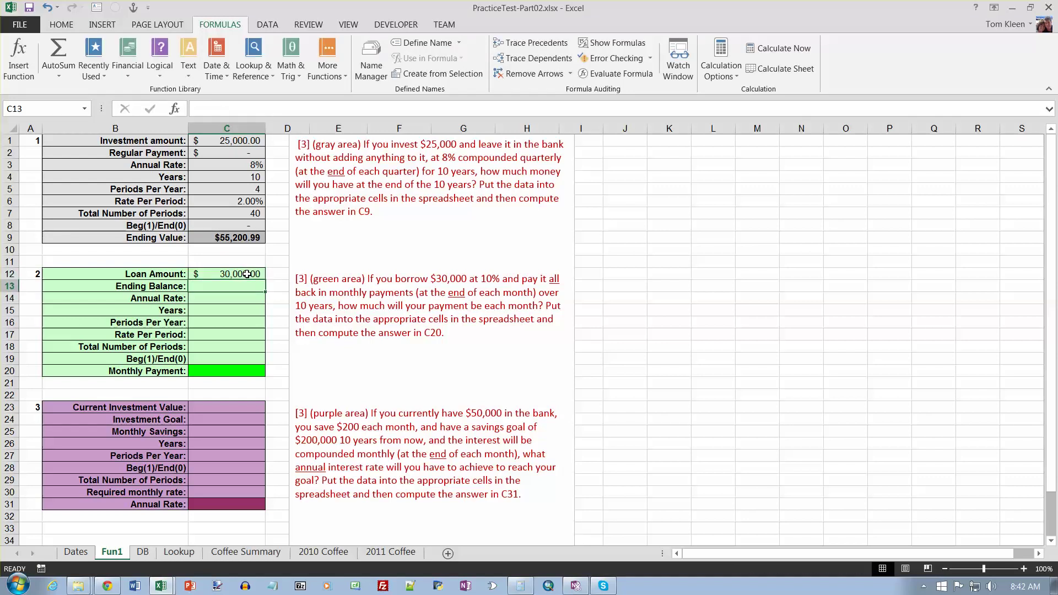
{"action": "type", "text": "0"}
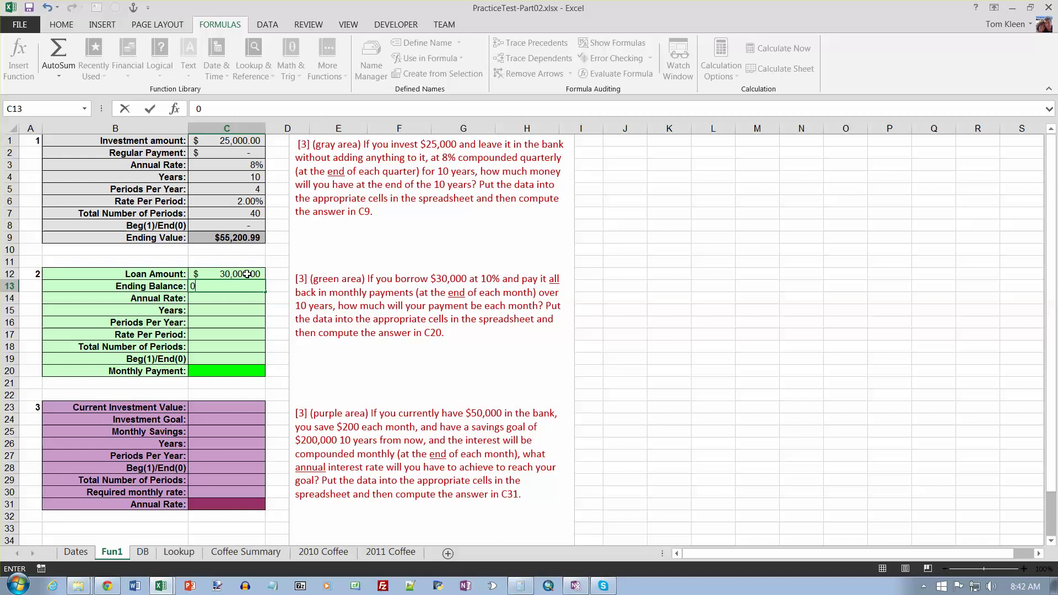
{"action": "key", "text": "Return"}
{"action": "type", "text": "10%"}
{"action": "key", "text": "Return"}
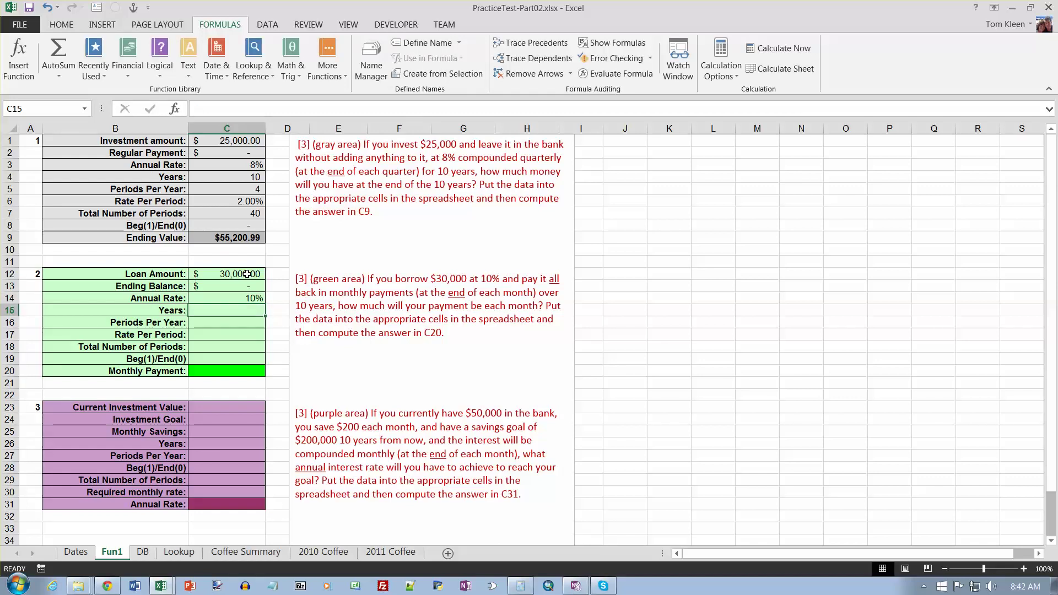
{"action": "type", "text": "10"}
{"action": "key", "text": "Return"}
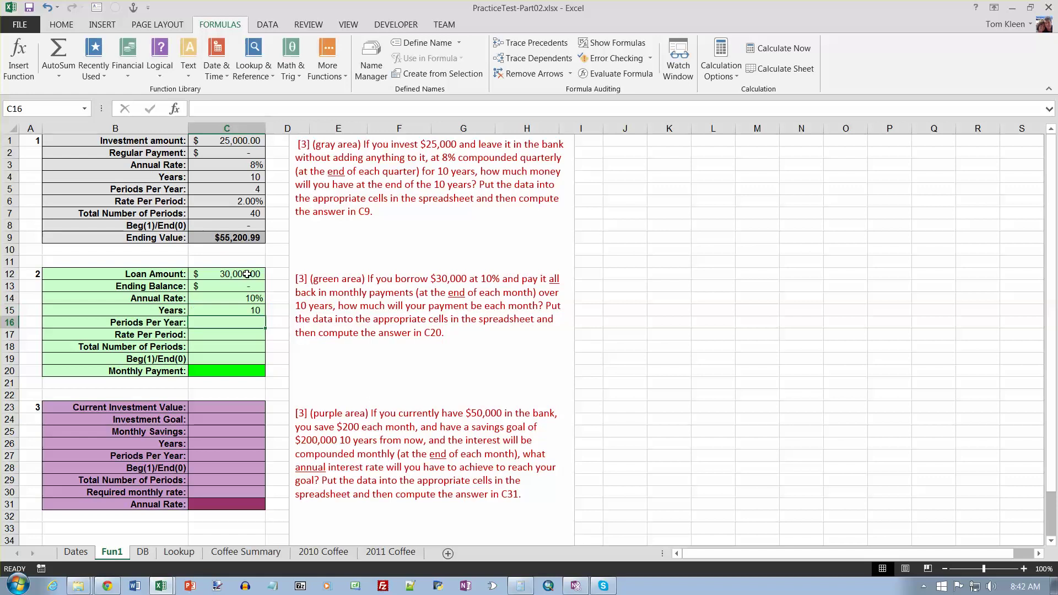
{"action": "type", "text": "12"}
{"action": "key", "text": "Return"}
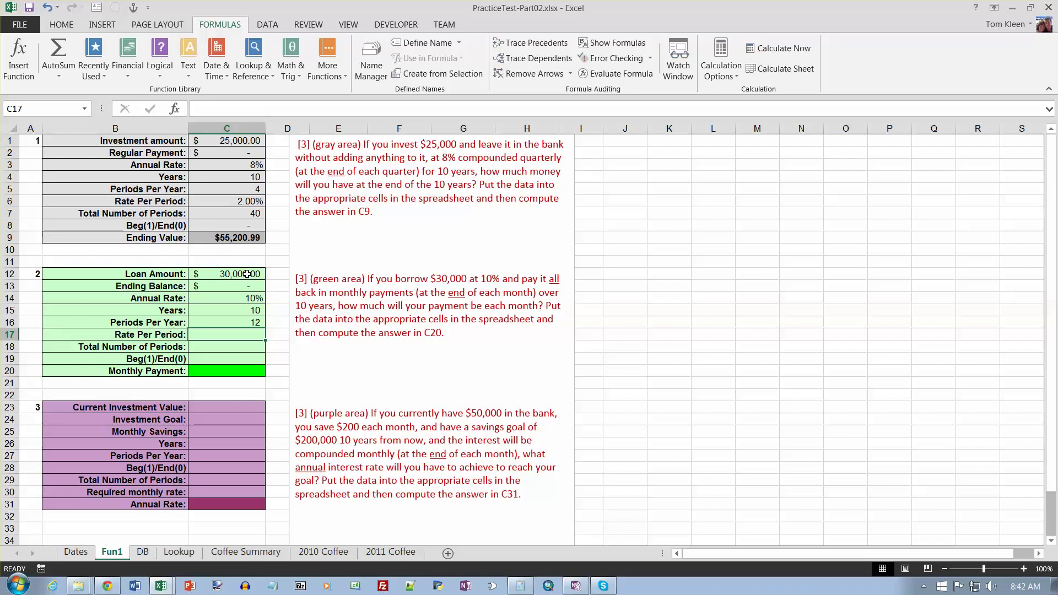
Enter =C14/C16 in C17, =C15*C16 in C18 and 0 timing in C19
{"action": "type", "text": "=C14/C16"}
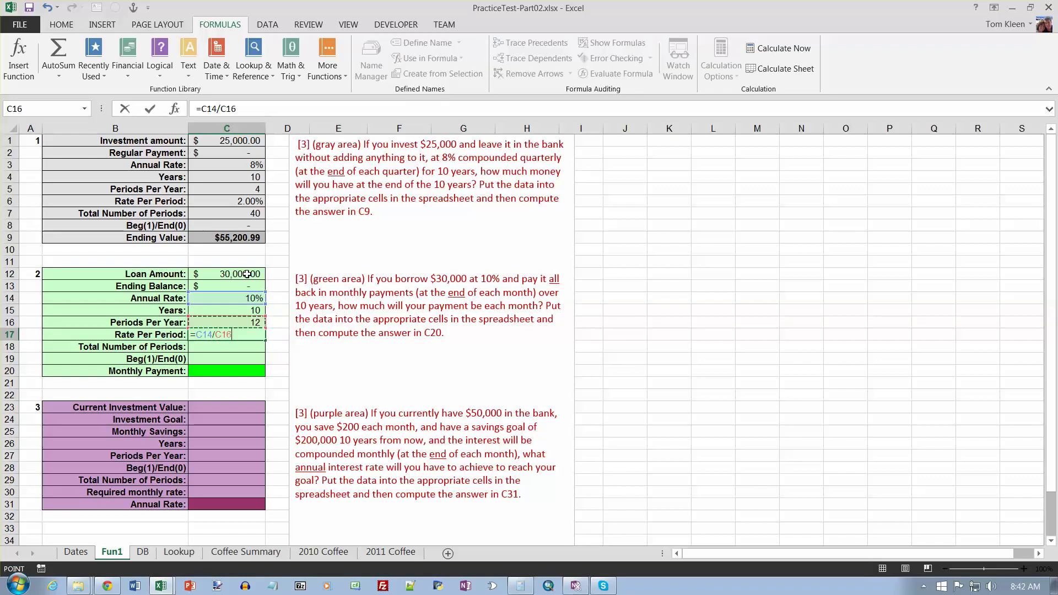
{"action": "key", "text": "Return"}
{"action": "type", "text": "="}
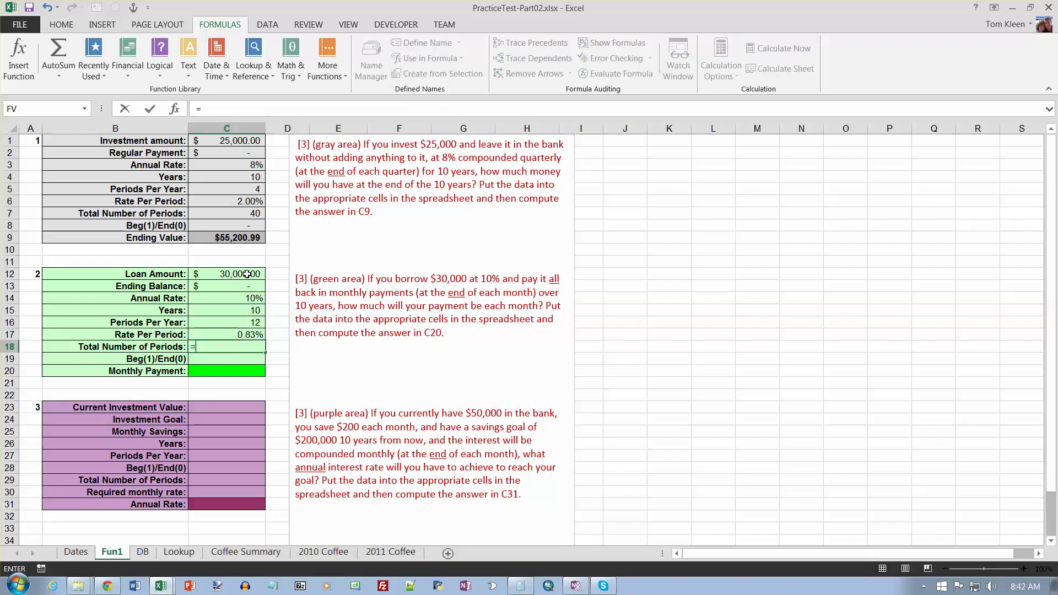
{"action": "key", "text": "Up"}
{"action": "key", "text": "Up"}
{"action": "key", "text": "Up"}
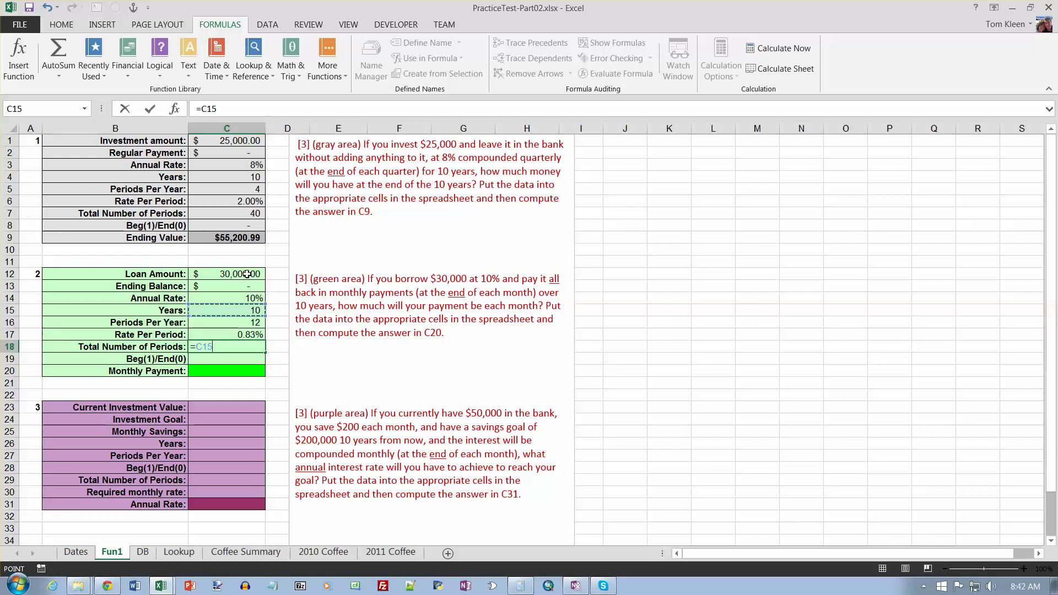
{"action": "type", "text": "*"}
{"action": "key", "text": "Up"}
{"action": "key", "text": "Up"}
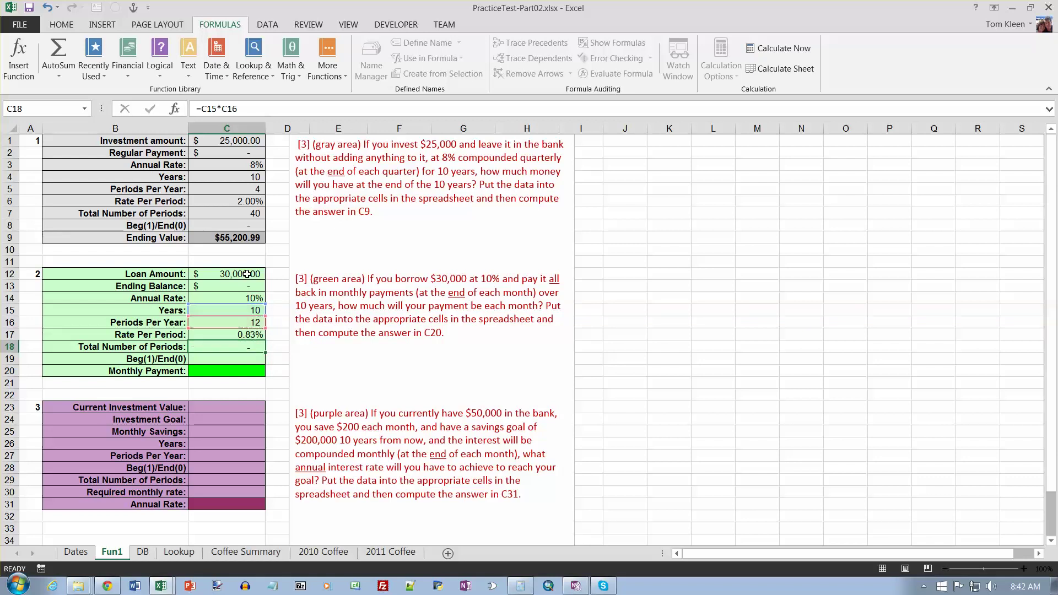
{"action": "key", "text": "Return"}
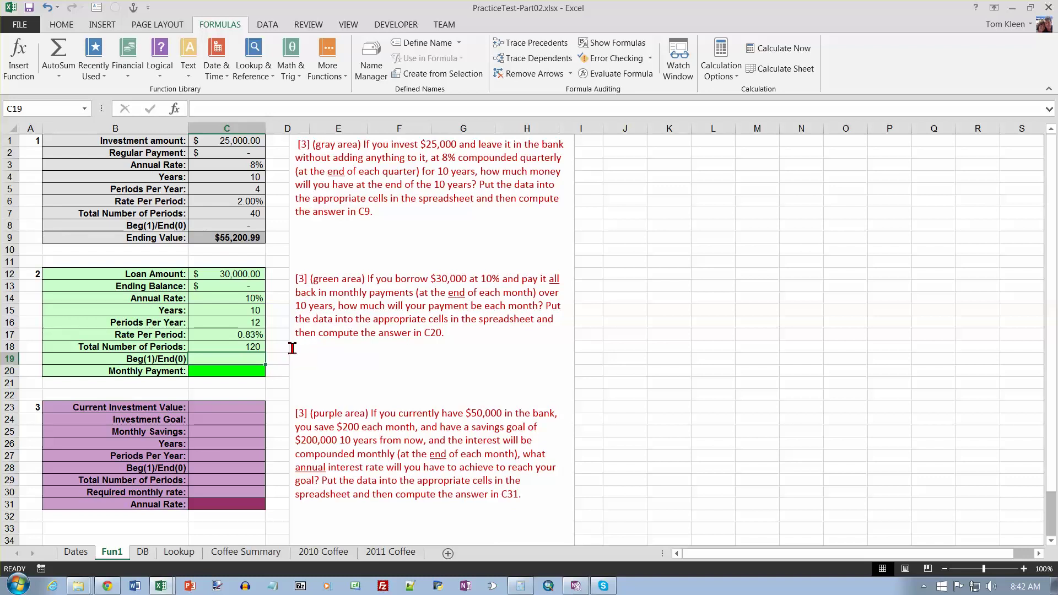
{"action": "type", "text": "0"}
{"action": "key", "text": "Return"}
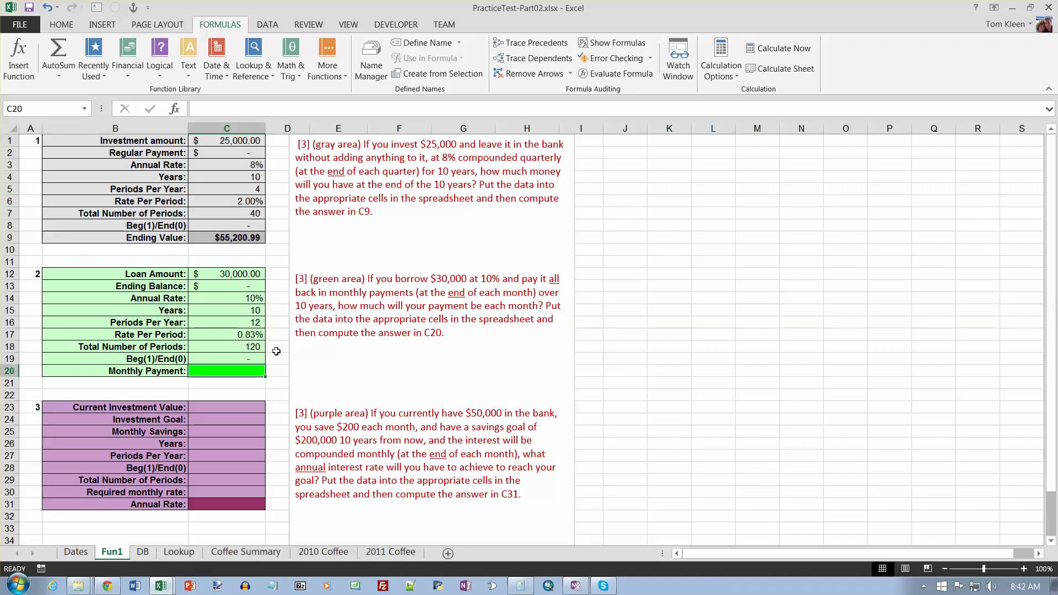
Insert a PMT formula in C20 using C17, C18, C12, C13 and C19
{"action": "left_click", "coordinate": [128, 71]}
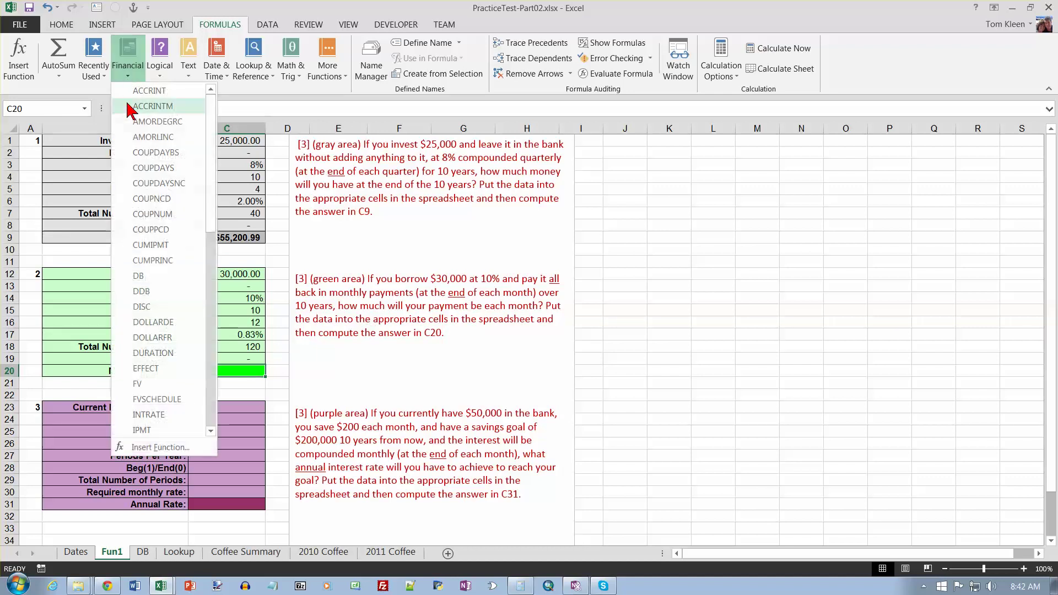
{"action": "left_click", "coordinate": [211, 365]}
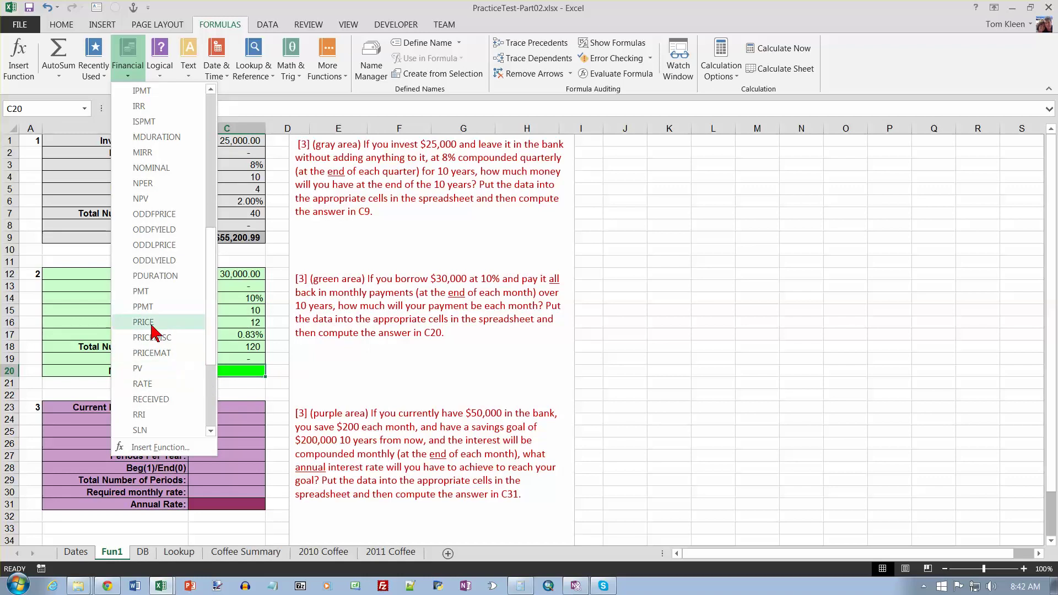
{"action": "left_click", "coordinate": [142, 300]}
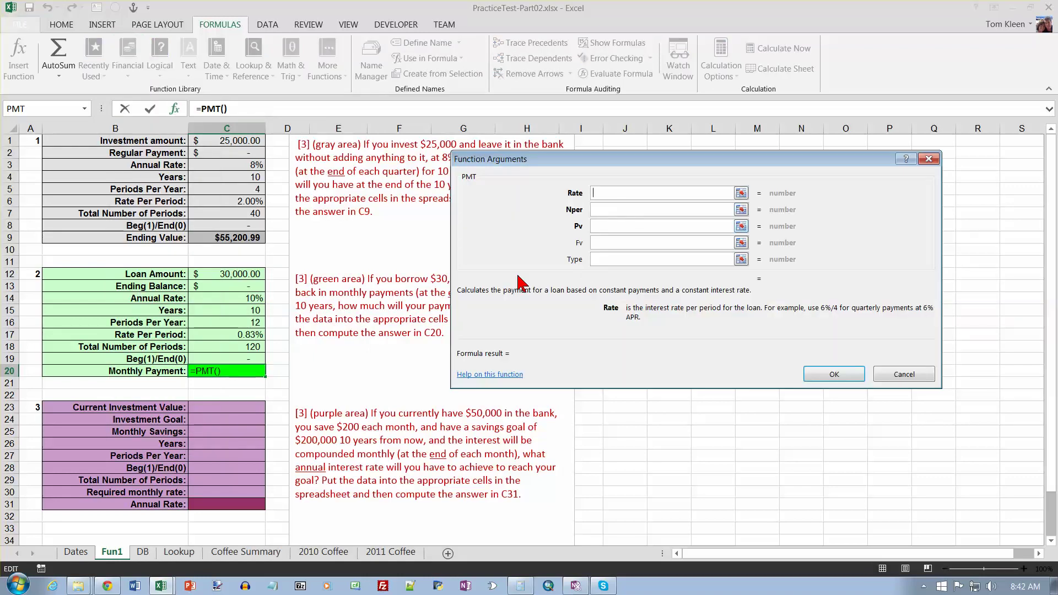
{"action": "left_click", "coordinate": [252, 336]}
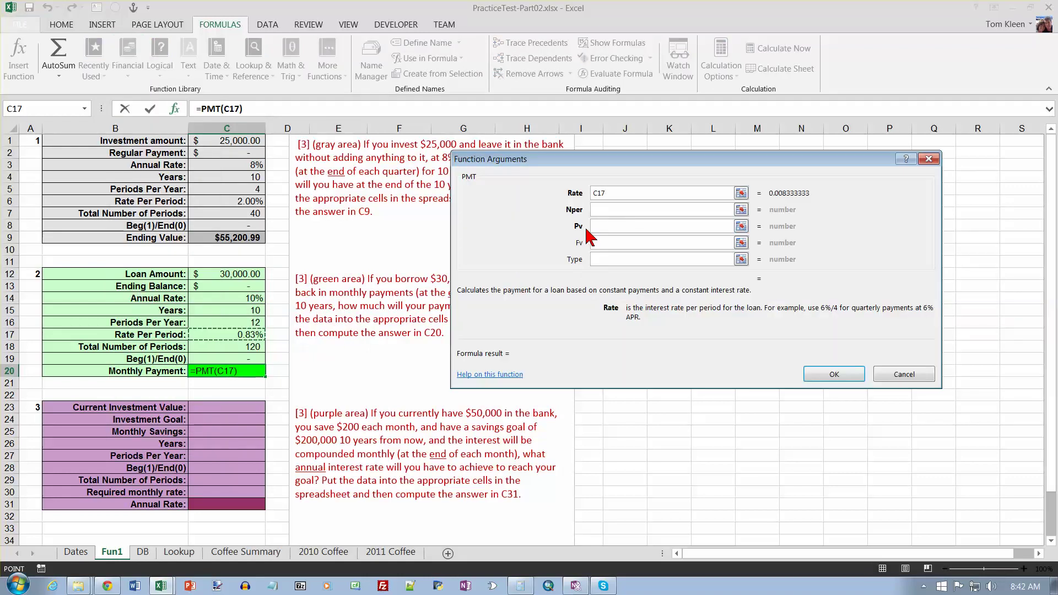
{"action": "left_click", "coordinate": [603, 210]}
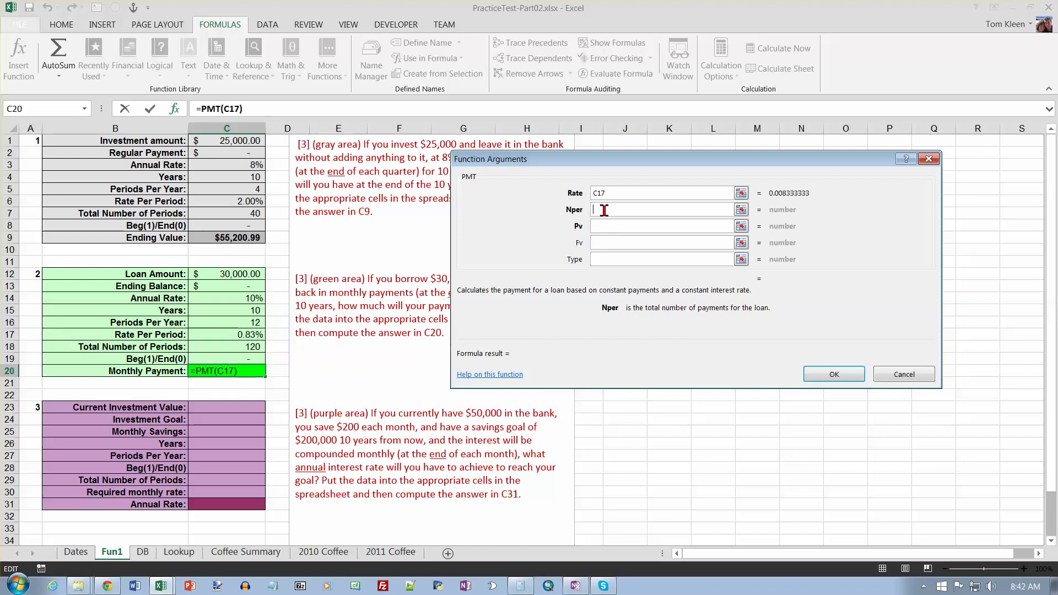
{"action": "left_click", "coordinate": [256, 348]}
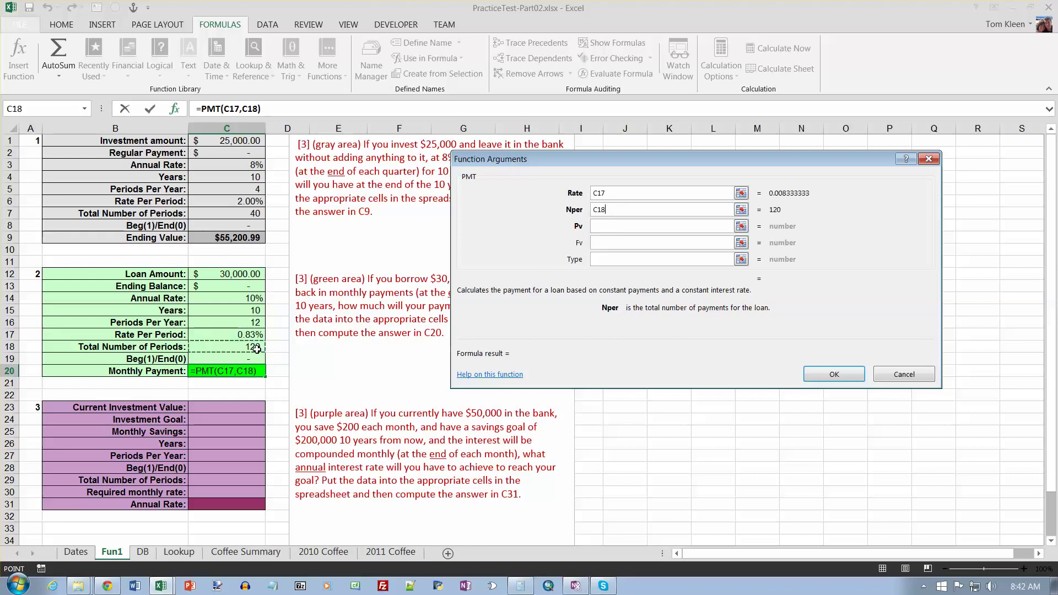
{"action": "left_click", "coordinate": [605, 229]}
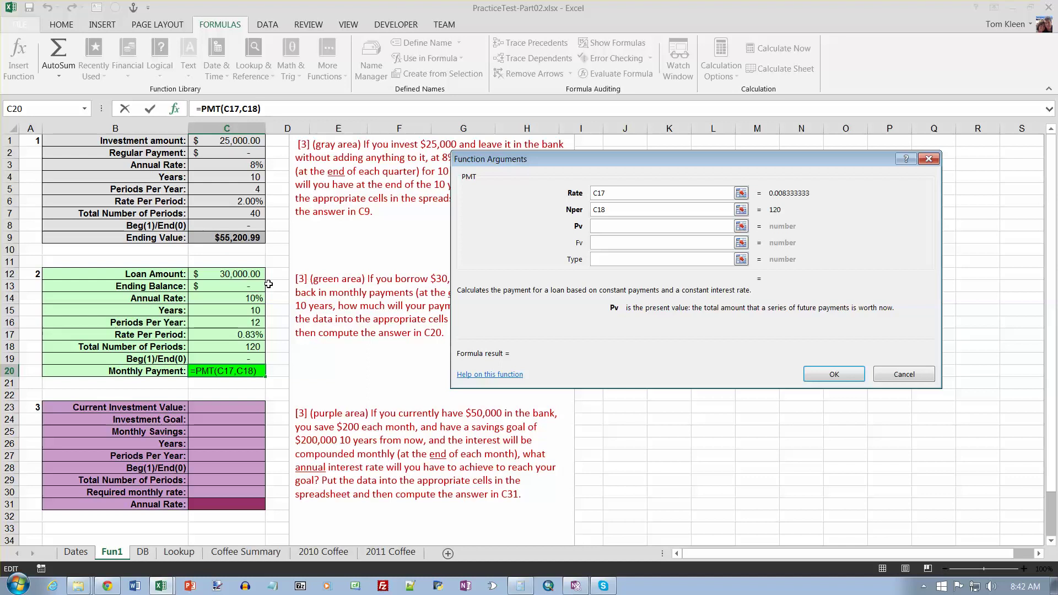
{"action": "left_click", "coordinate": [249, 274]}
{"action": "left_click", "coordinate": [600, 249]}
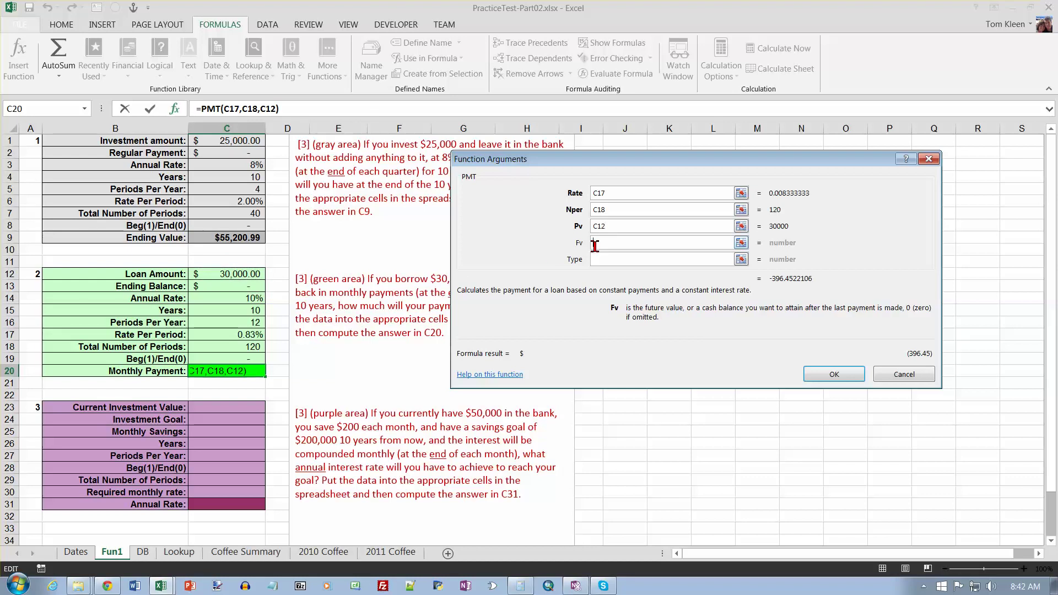
{"action": "type", "text": "C13"}
{"action": "key", "text": "Tab"}
{"action": "type", "text": "C19"}
{"action": "key", "text": "Return"}
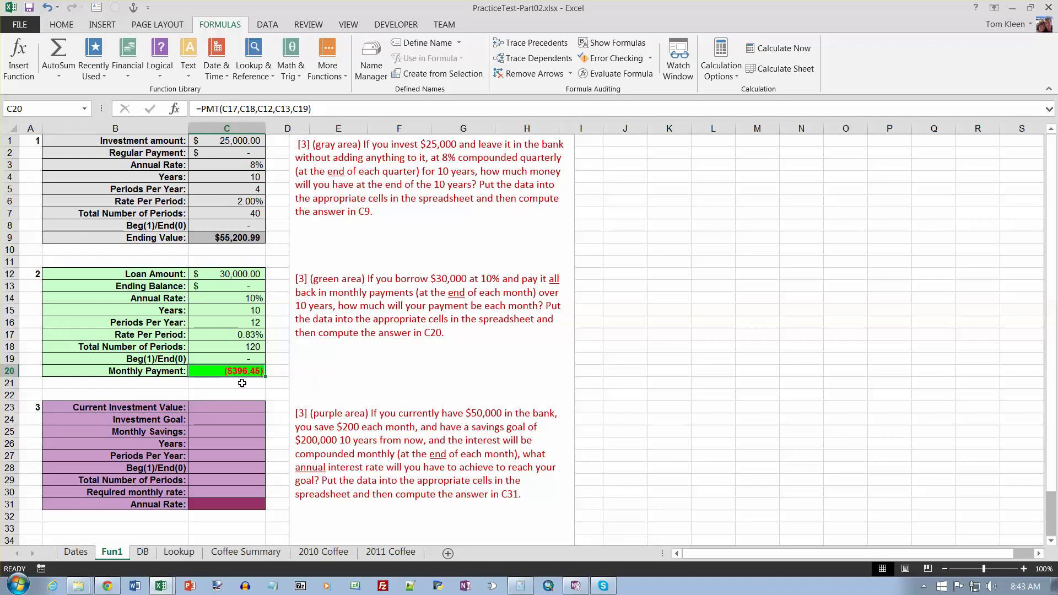
Negate the PMT formula so C20 shows a positive $396.45
{"action": "left_click", "coordinate": [202, 110]}
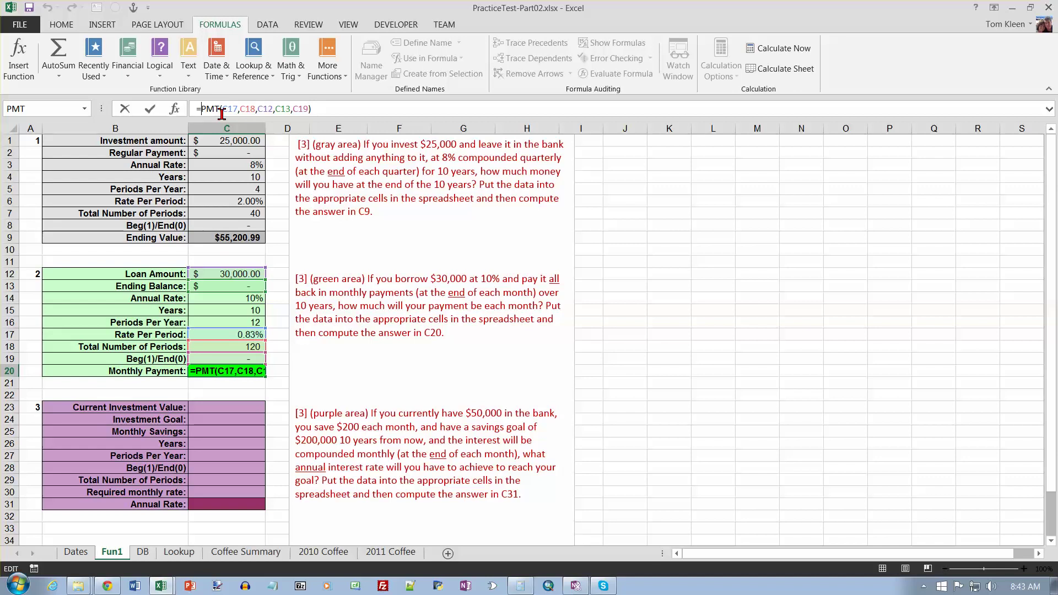
{"action": "type", "text": "-"}
{"action": "key", "text": "Return"}
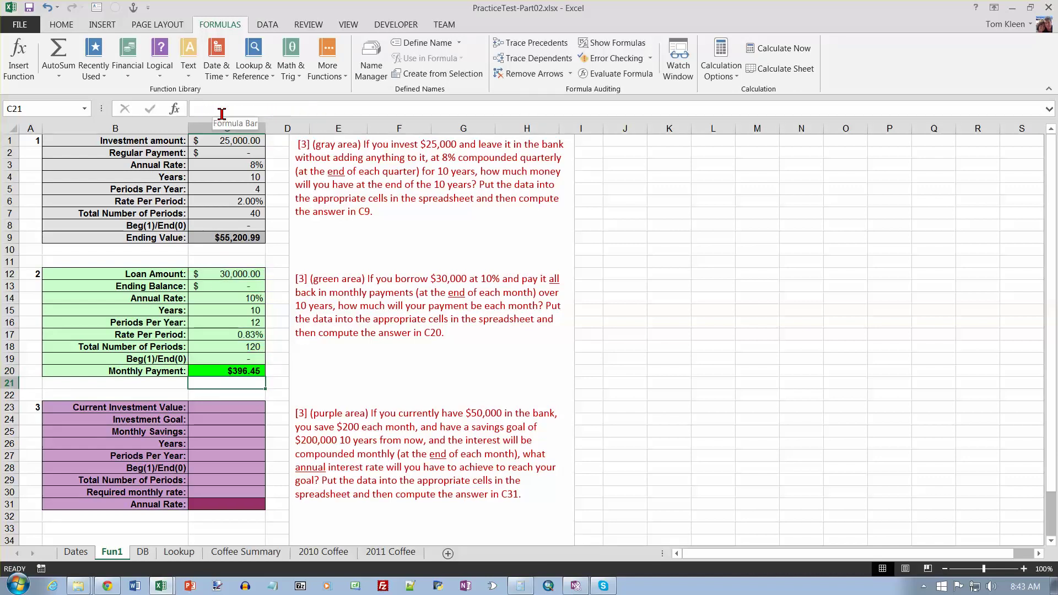
{"action": "scroll", "coordinate": [219, 412], "scroll_direction": "down", "scroll_amount": 1}
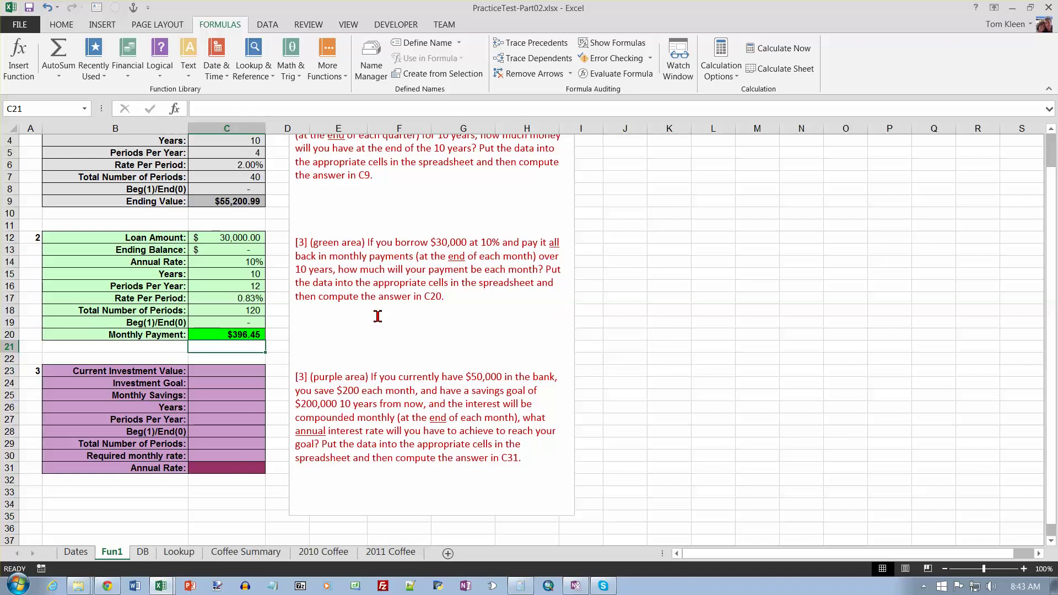
Enter the $50,000 current value, $200,000 goal and $200 monthly savings in C23:C25
{"action": "left_click", "coordinate": [254, 372]}
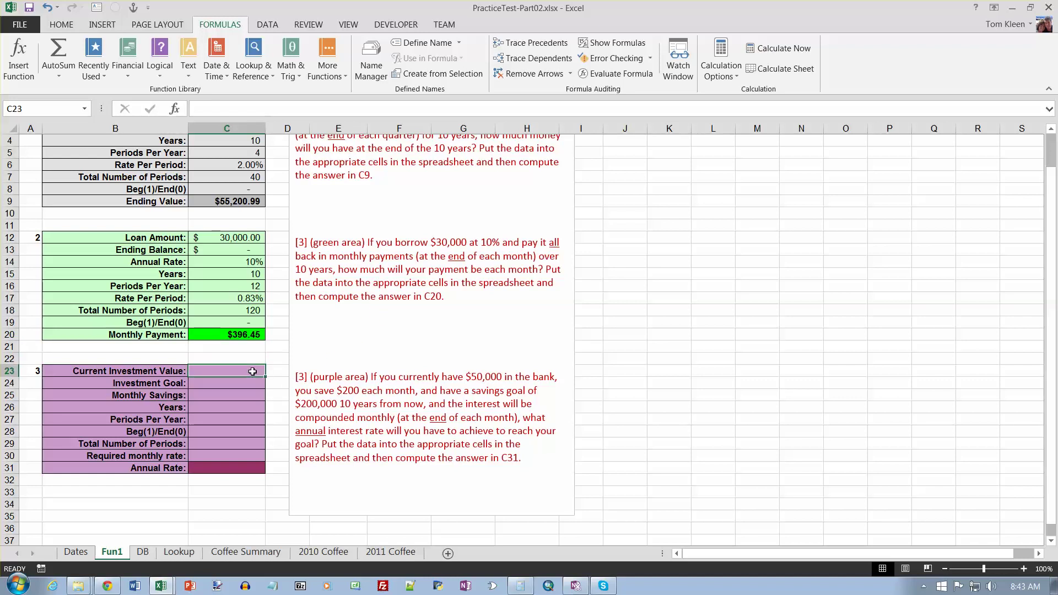
{"action": "type", "text": "50,000"}
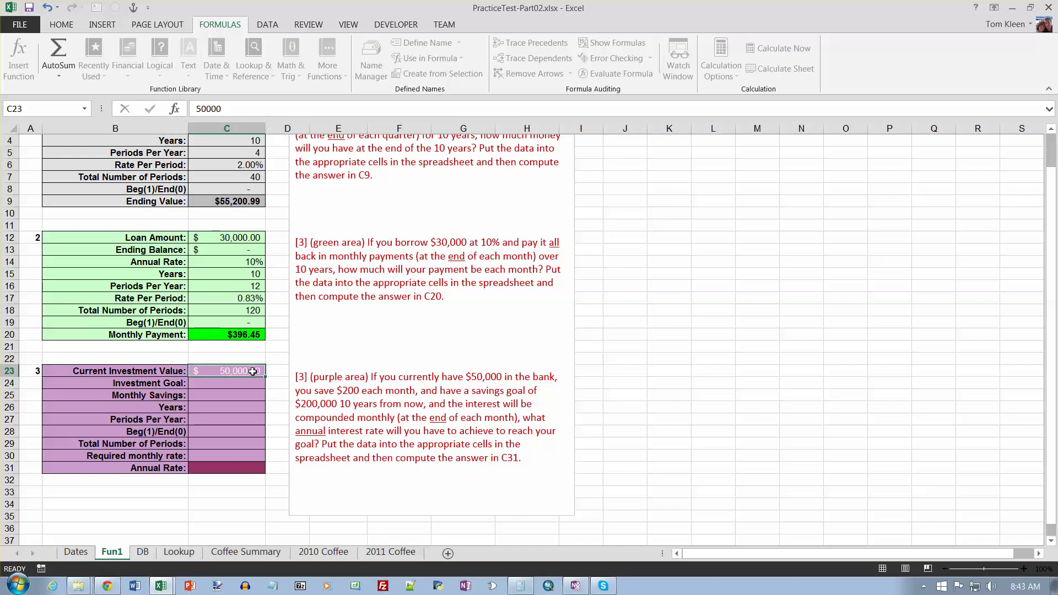
{"action": "key", "text": "Return"}
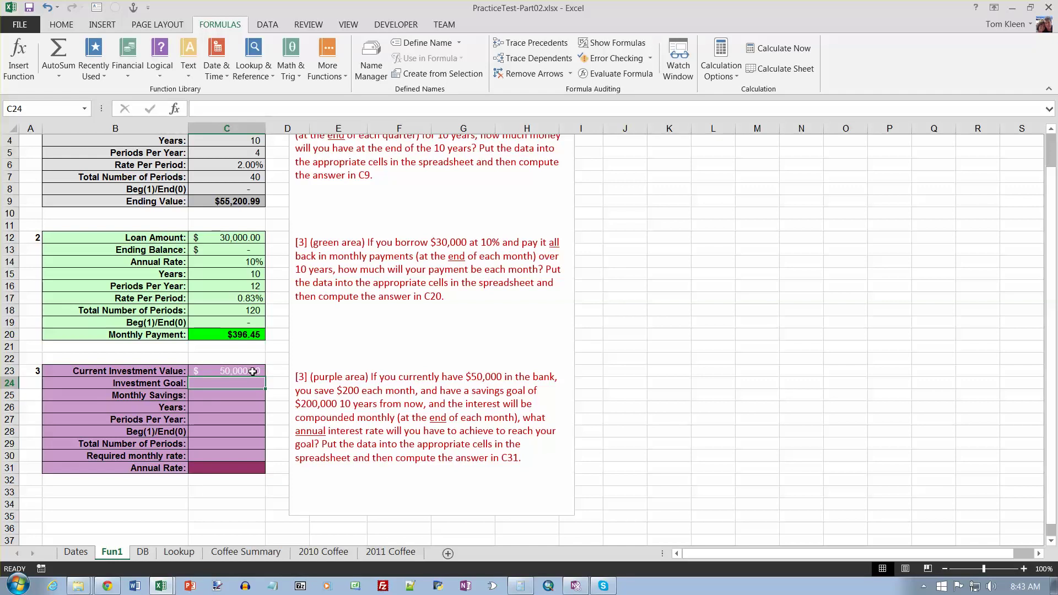
{"action": "type", "text": "200000"}
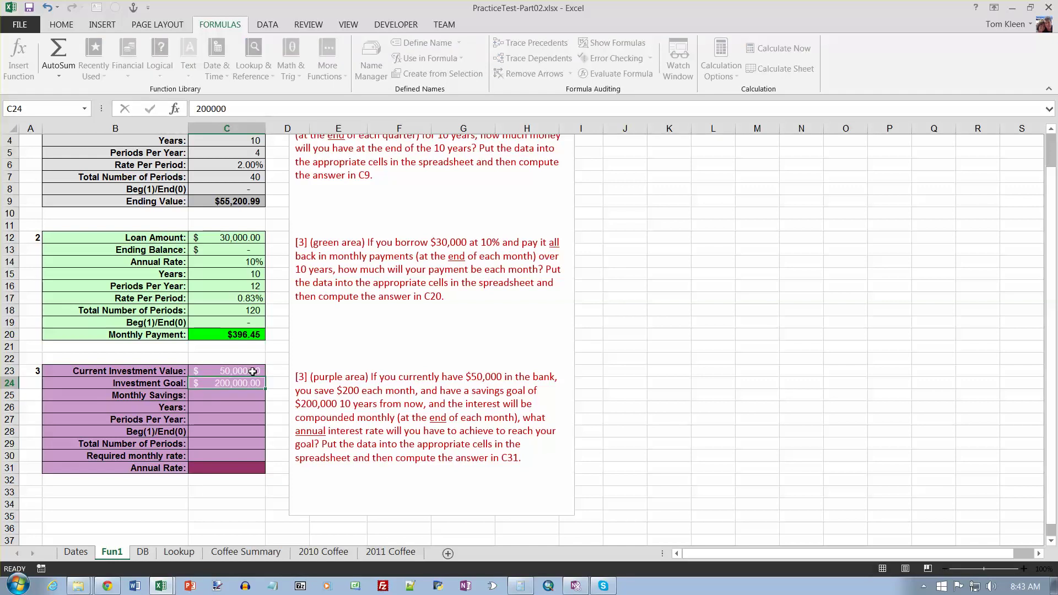
{"action": "key", "text": "Return"}
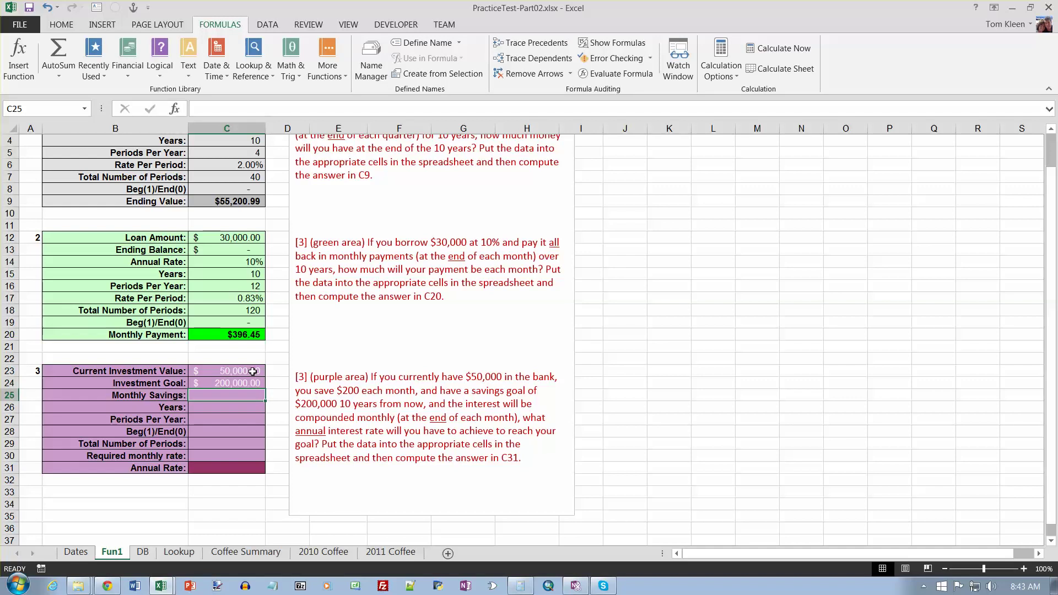
{"action": "type", "text": "200"}
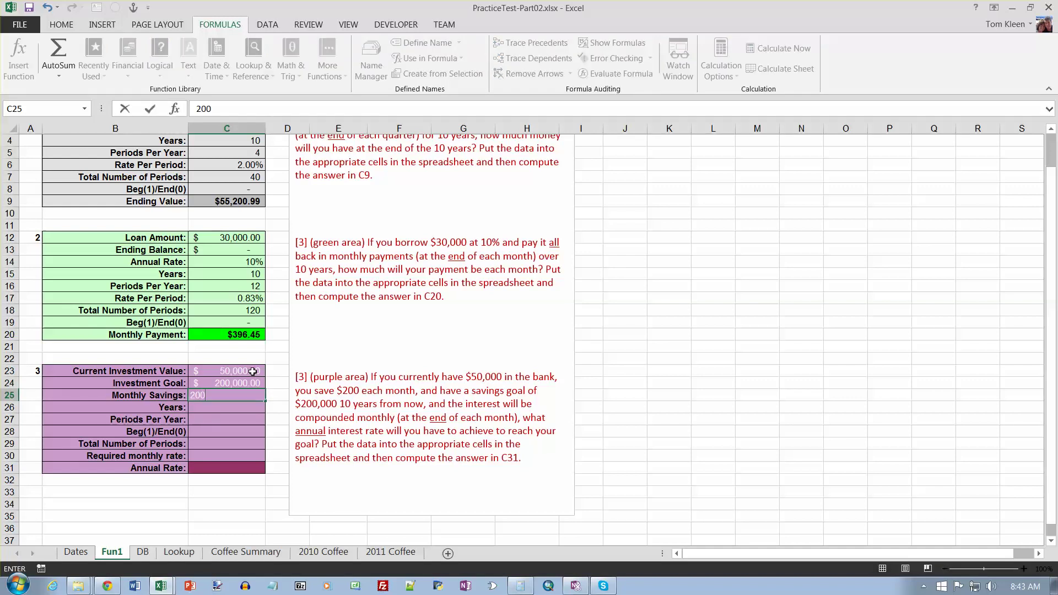
{"action": "key", "text": "Return"}
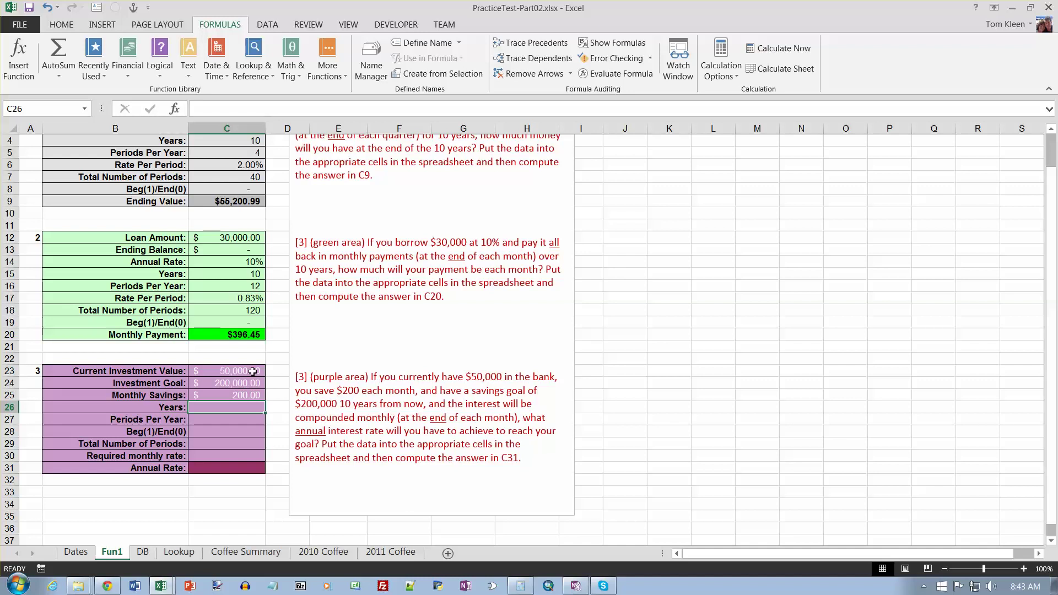
Enter 10 years, 12 periods per year, timing flag 0, and =C26*C27 for total periods in C29
{"action": "type", "text": "10"}
{"action": "key", "text": "Return"}
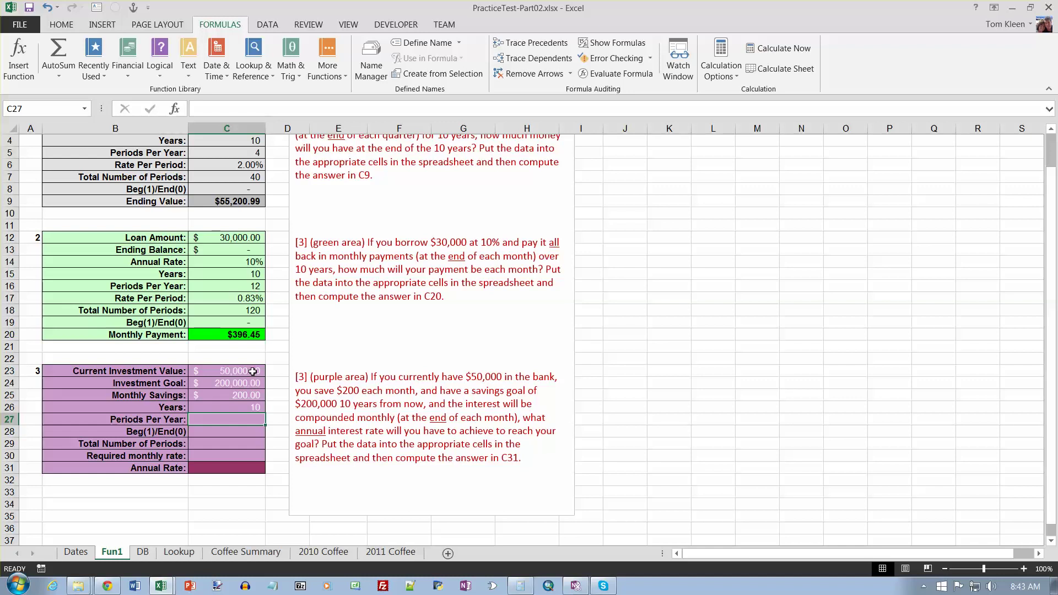
{"action": "type", "text": "12"}
{"action": "key", "text": "Return"}
{"action": "type", "text": "0"}
{"action": "key", "text": "Return"}
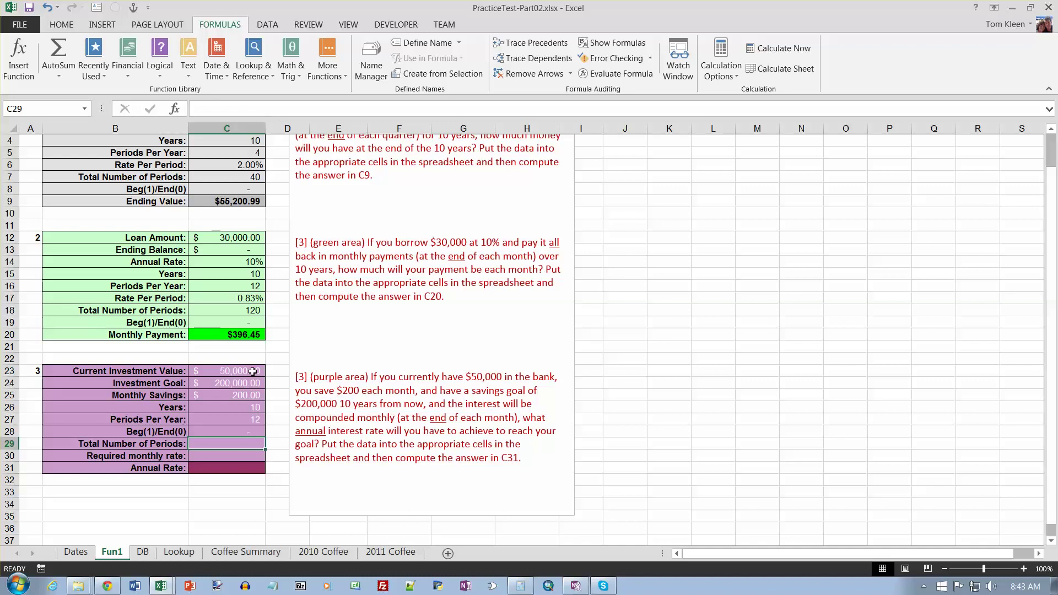
{"action": "type", "text": "=C26*C27"}
{"action": "key", "text": "Return"}
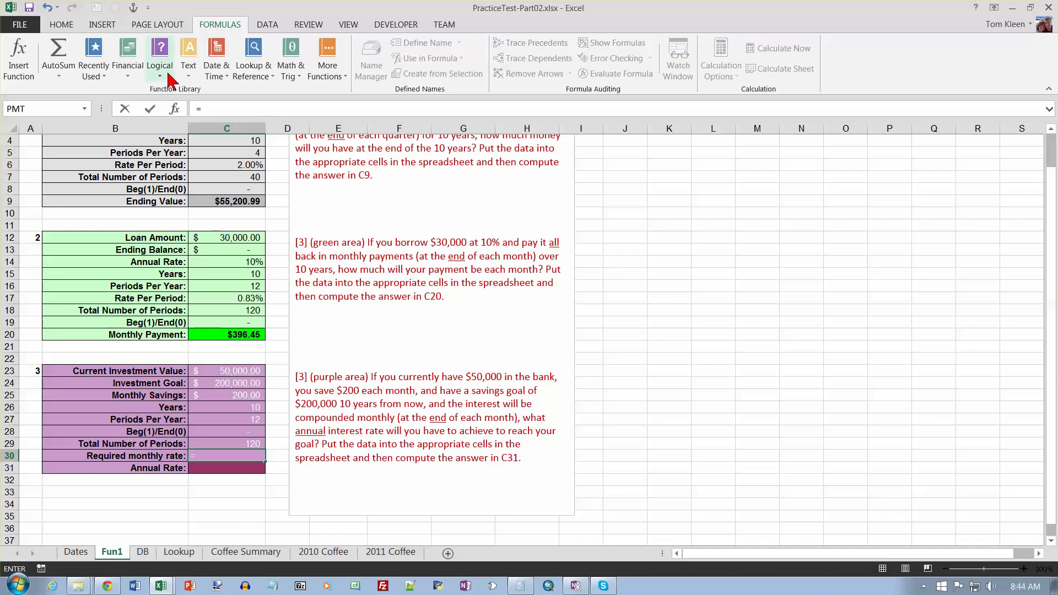
Start a RATE formula in C30 using C29 as periods and -C25 as payment
{"action": "left_click", "coordinate": [127, 65]}
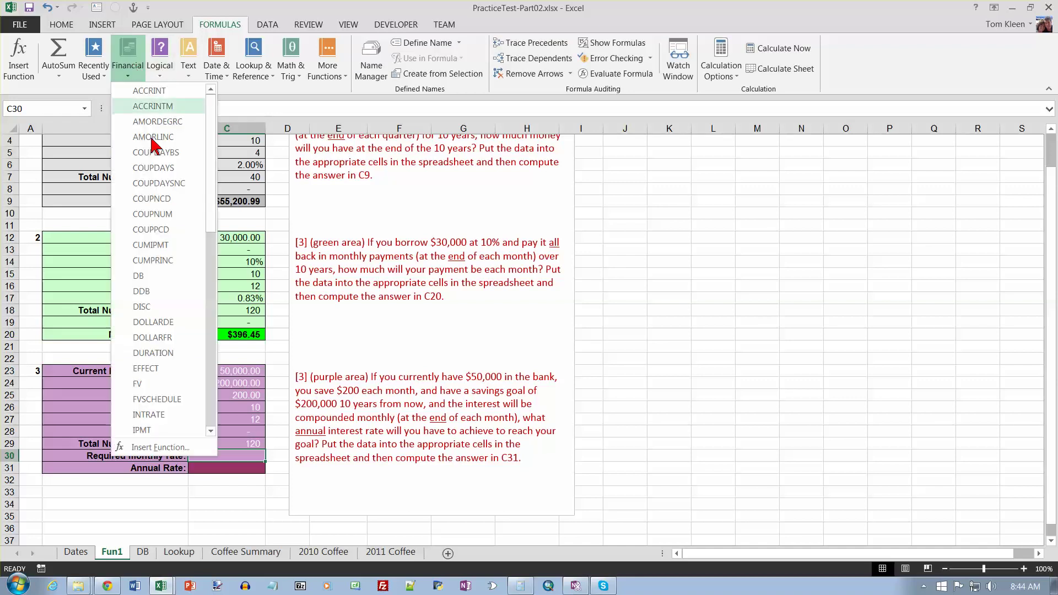
{"action": "left_click", "coordinate": [212, 367]}
{"action": "left_click", "coordinate": [159, 386]}
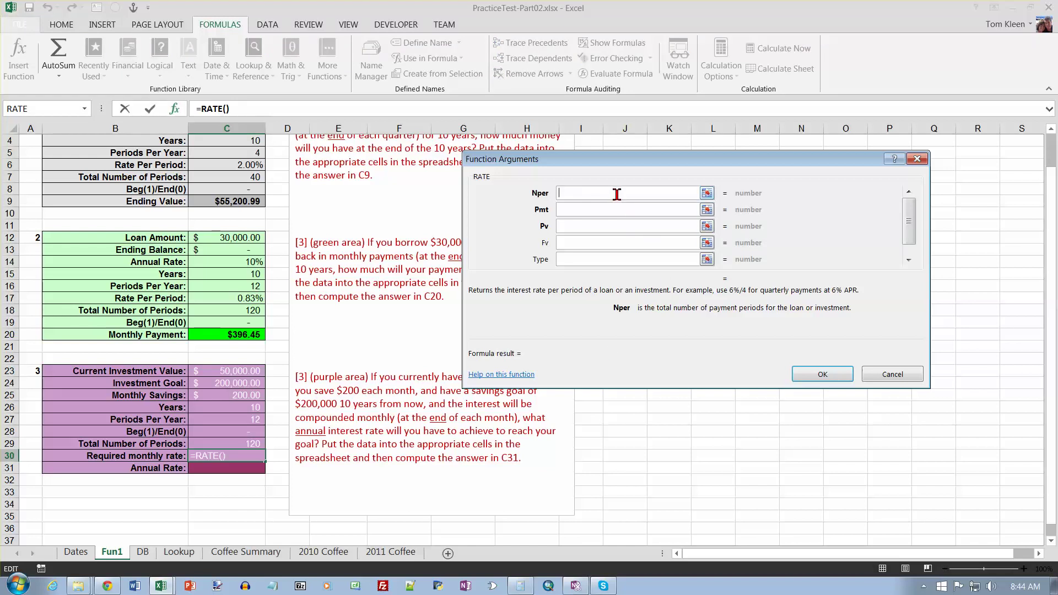
{"action": "left_click", "coordinate": [262, 444]}
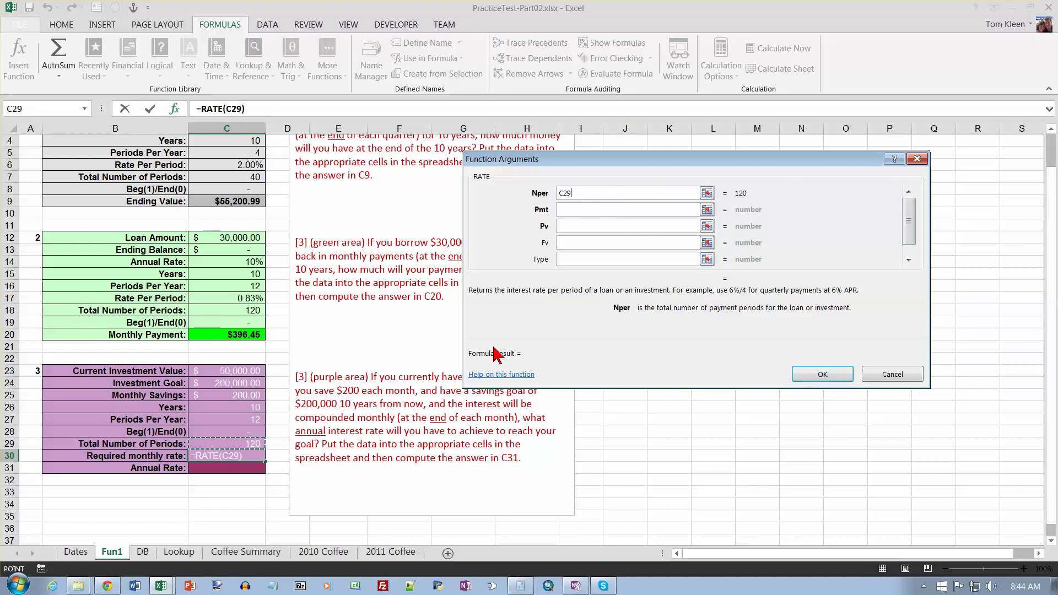
{"action": "left_click", "coordinate": [575, 213]}
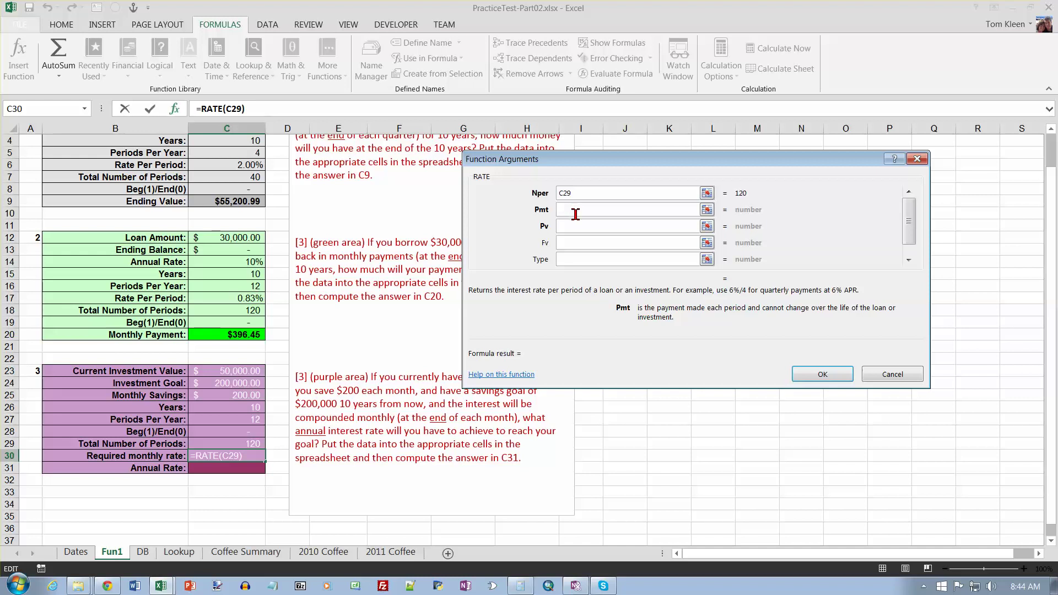
{"action": "type", "text": "-"}
{"action": "left_click", "coordinate": [252, 394]}
Complete RATE with Pv -C23, Fv C24 and Type C28, giving a 0.95% monthly rate
{"action": "left_click", "coordinate": [571, 227]}
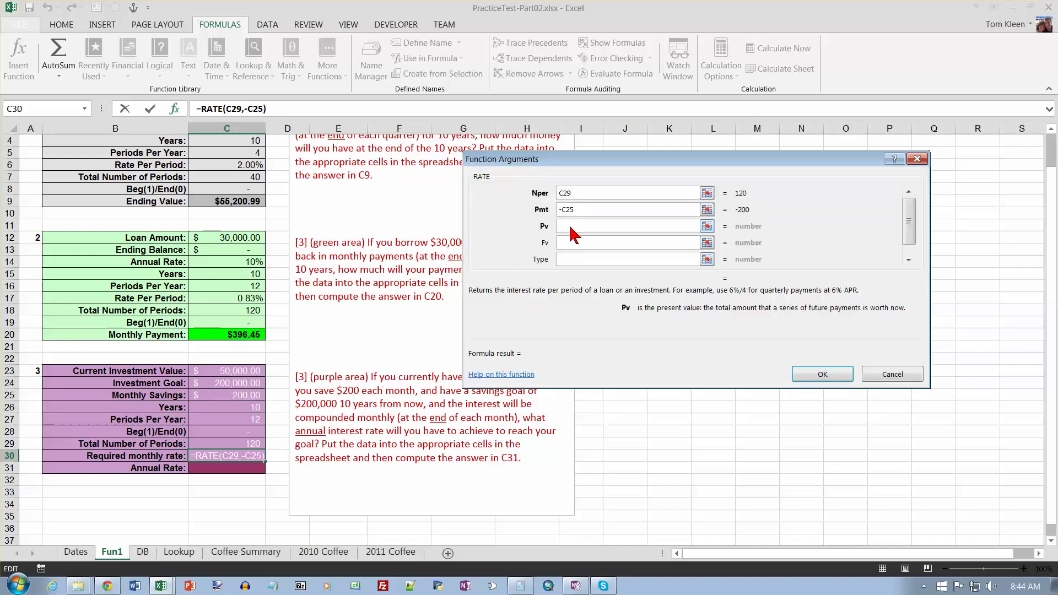
{"action": "type", "text": "-"}
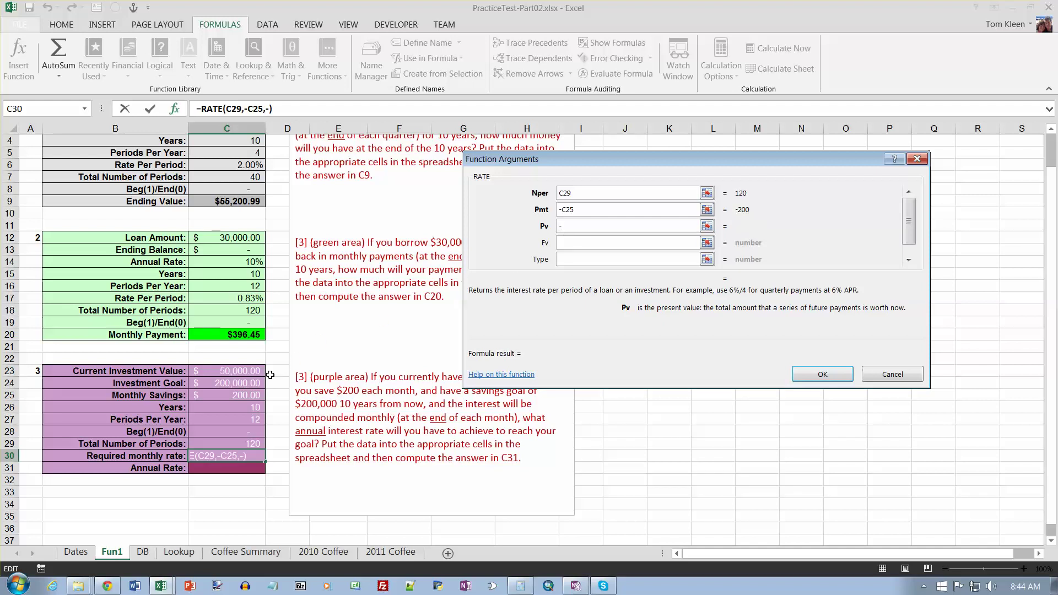
{"action": "left_click", "coordinate": [249, 372]}
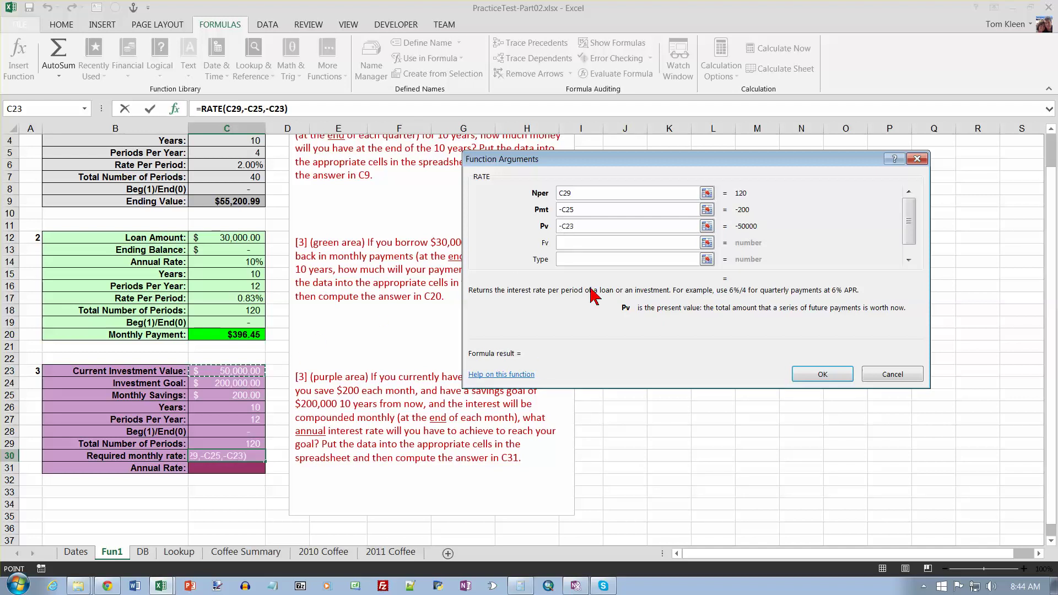
{"action": "left_click", "coordinate": [573, 243]}
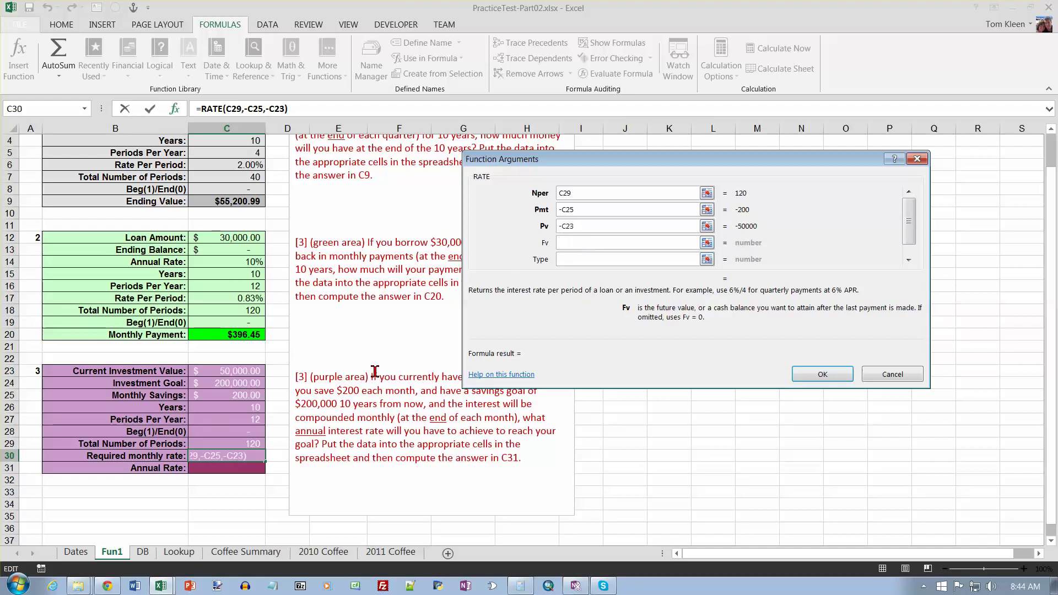
{"action": "left_click", "coordinate": [252, 388]}
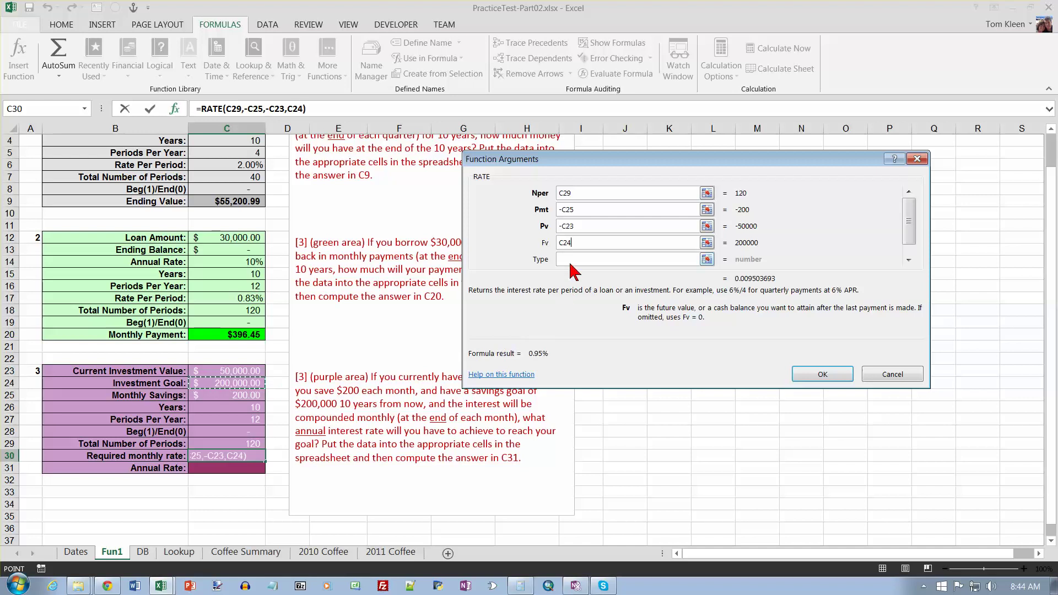
{"action": "left_click", "coordinate": [570, 263]}
{"action": "left_click", "coordinate": [257, 432]}
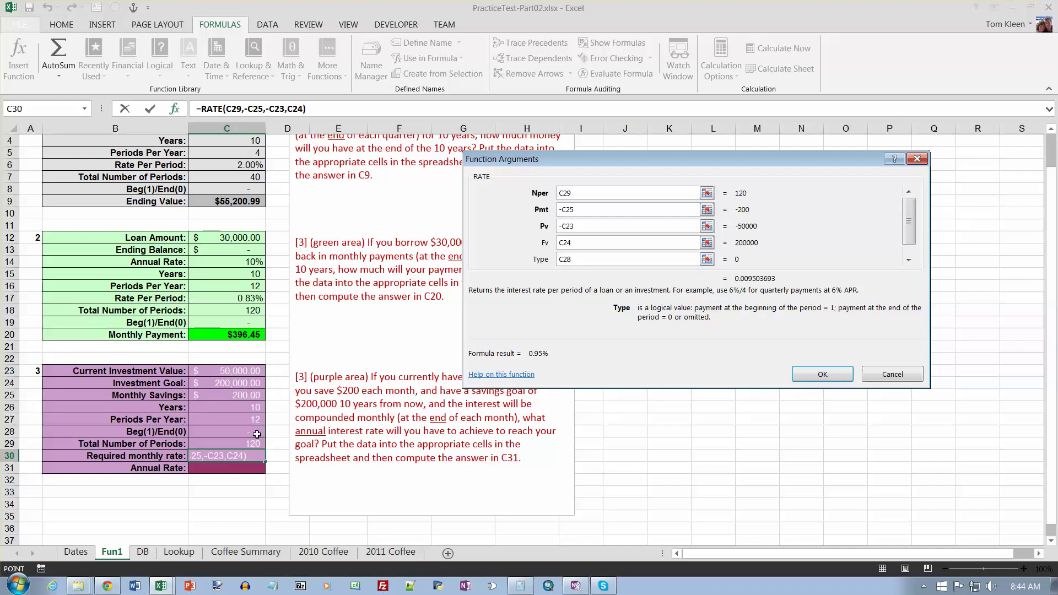
{"action": "left_click", "coordinate": [824, 375]}
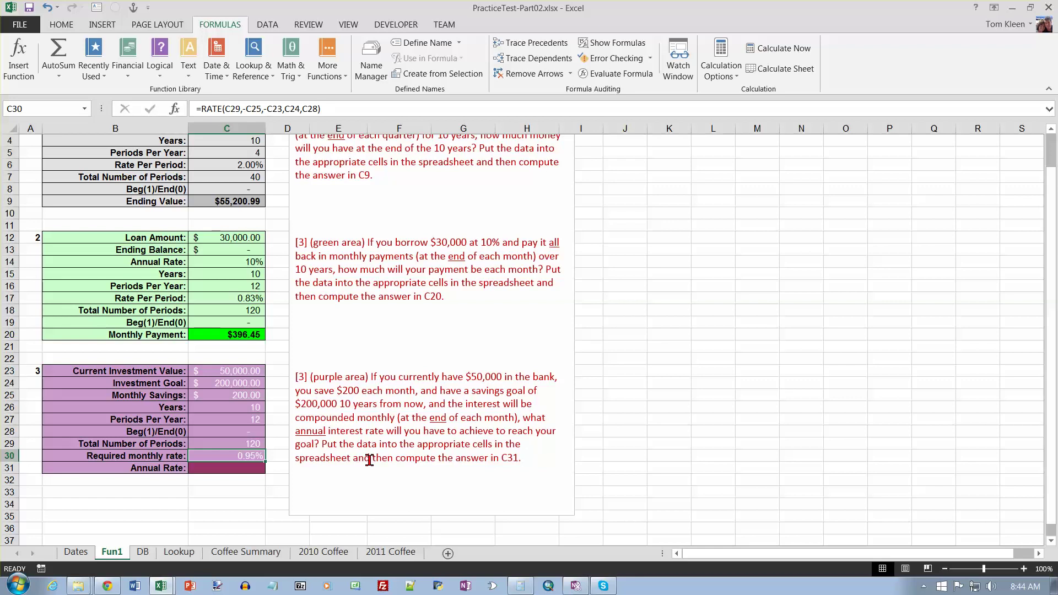
{"action": "left_click", "coordinate": [247, 466]}
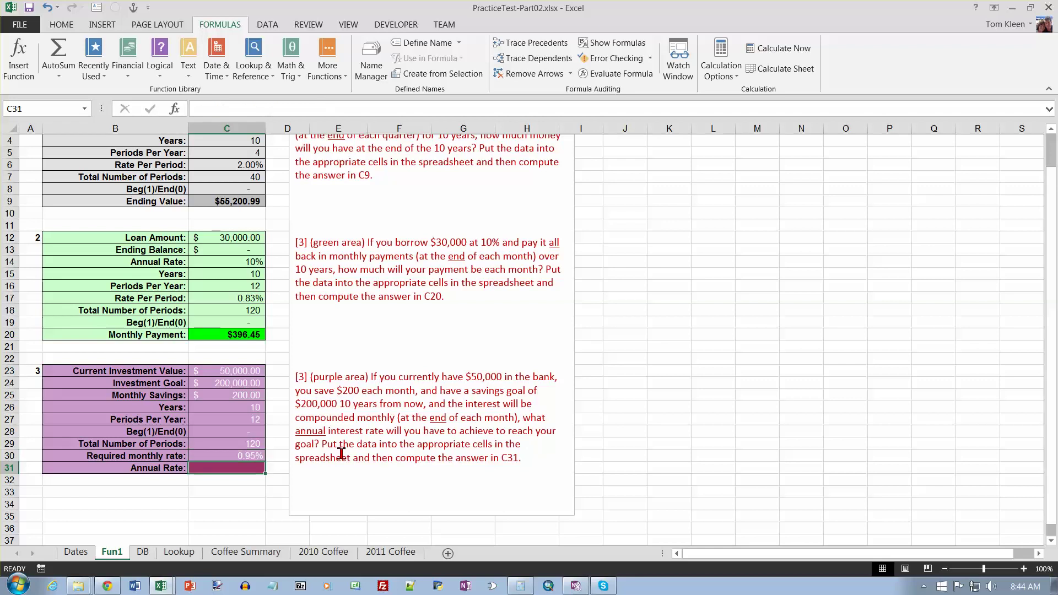
Enter =C30*C27 in C31 for an 11.40% annual rate, then switch to the DB sheet
{"action": "type", "text": "="}
{"action": "key", "text": "Up"}
{"action": "type", "text": "*"}
{"action": "key", "text": "Up"}
{"action": "key", "text": "Up"}
{"action": "key", "text": "Up"}
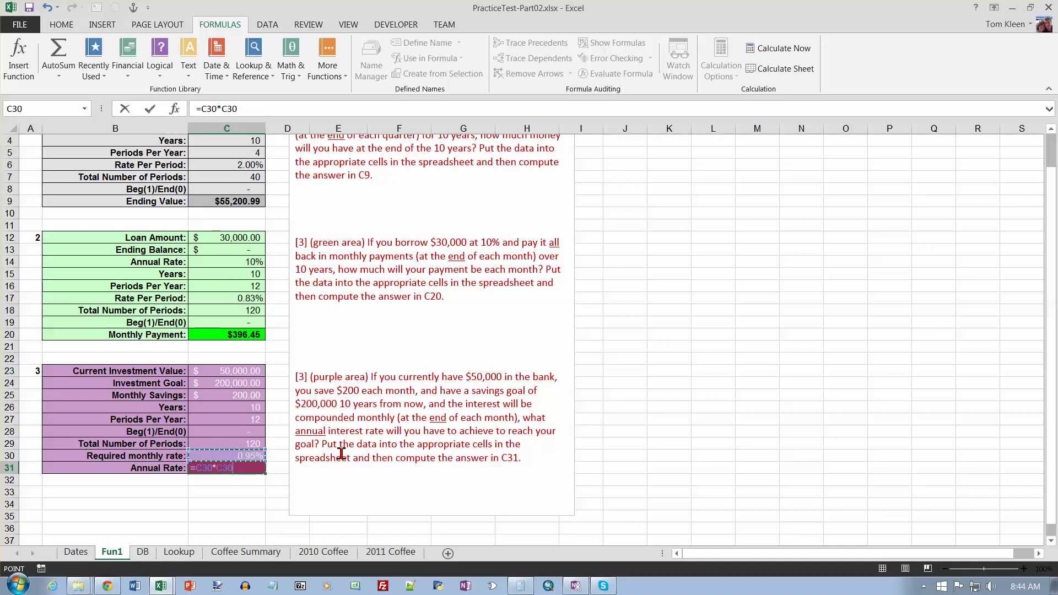
{"action": "key", "text": "Up"}
{"action": "key", "text": "Return"}
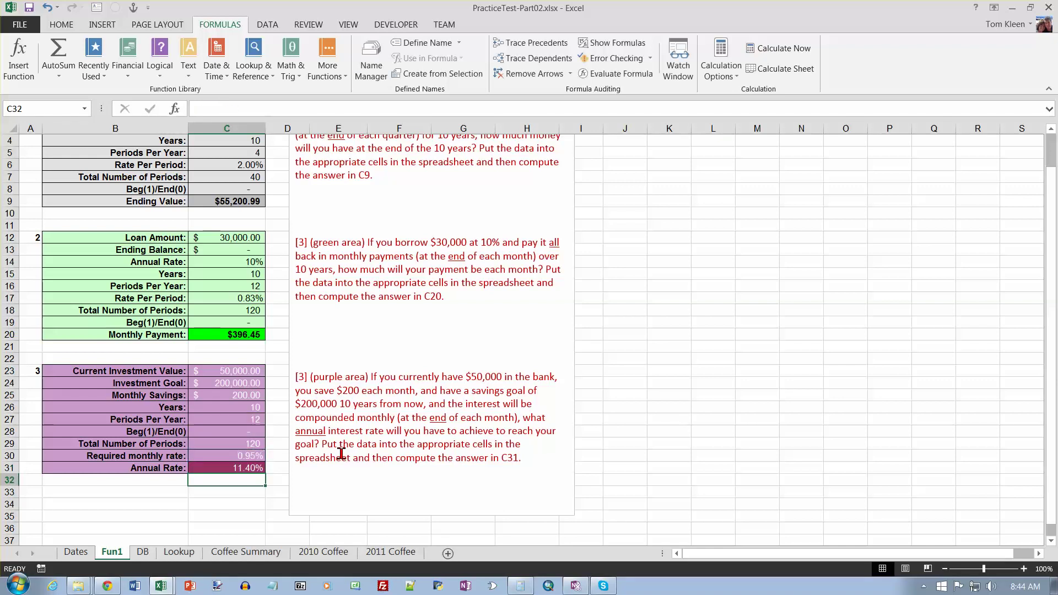
{"action": "left_click", "coordinate": [254, 473]}
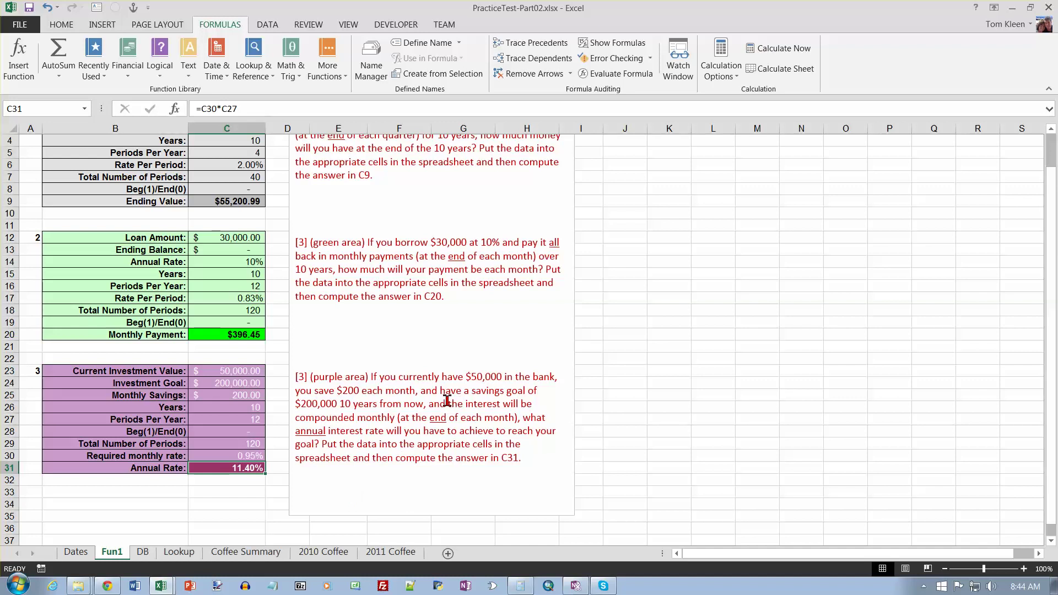
{"action": "left_click", "coordinate": [142, 552]}
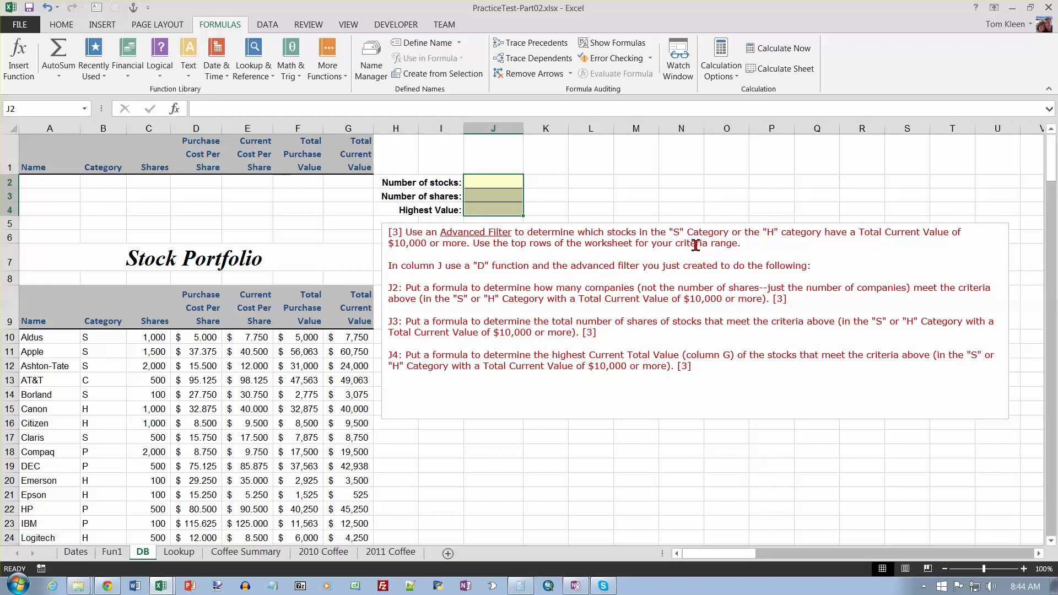
Enter category criteria S and H in B2:B3
{"action": "left_click", "coordinate": [96, 181]}
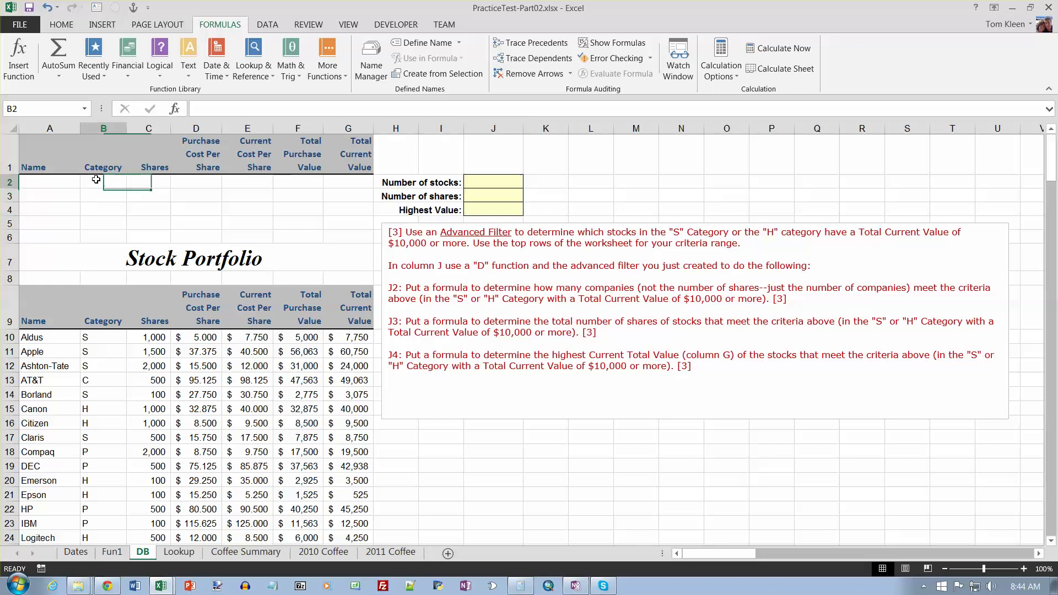
{"action": "type", "text": "S"}
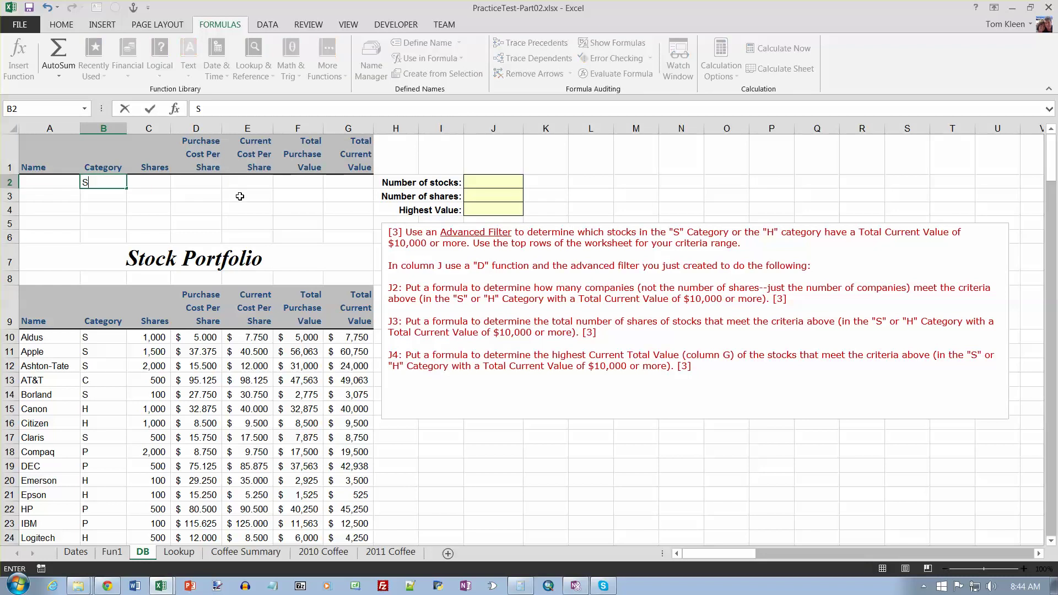
{"action": "key", "text": "Return"}
{"action": "type", "text": "H"}
{"action": "key", "text": "Return"}
{"action": "key", "text": "Up"}
{"action": "key", "text": "Up"}
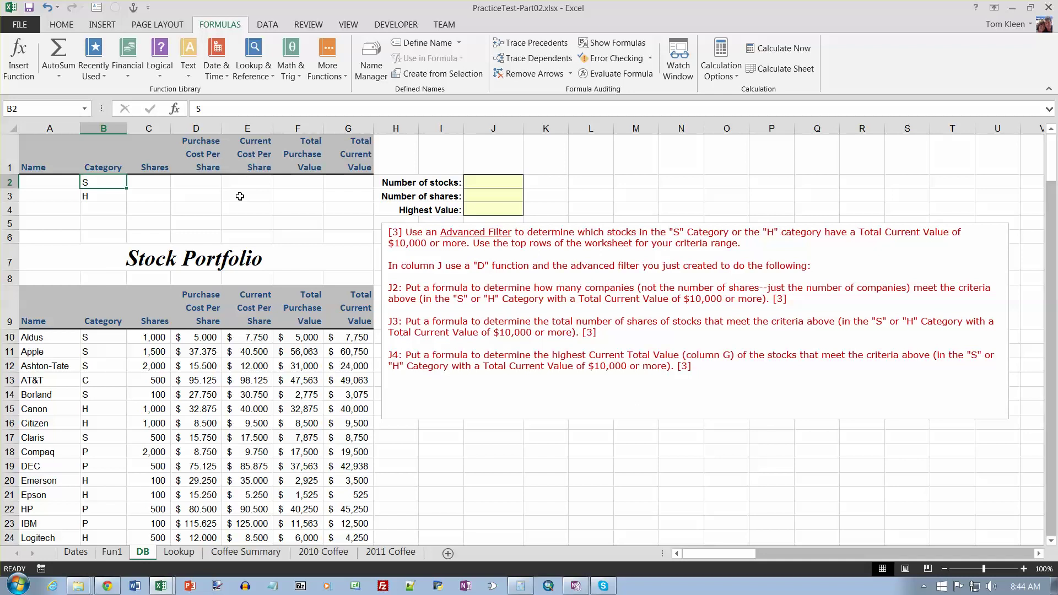
Enter >=10000 under Total Current Value in both G2 and G3
{"action": "key", "text": "Right"}
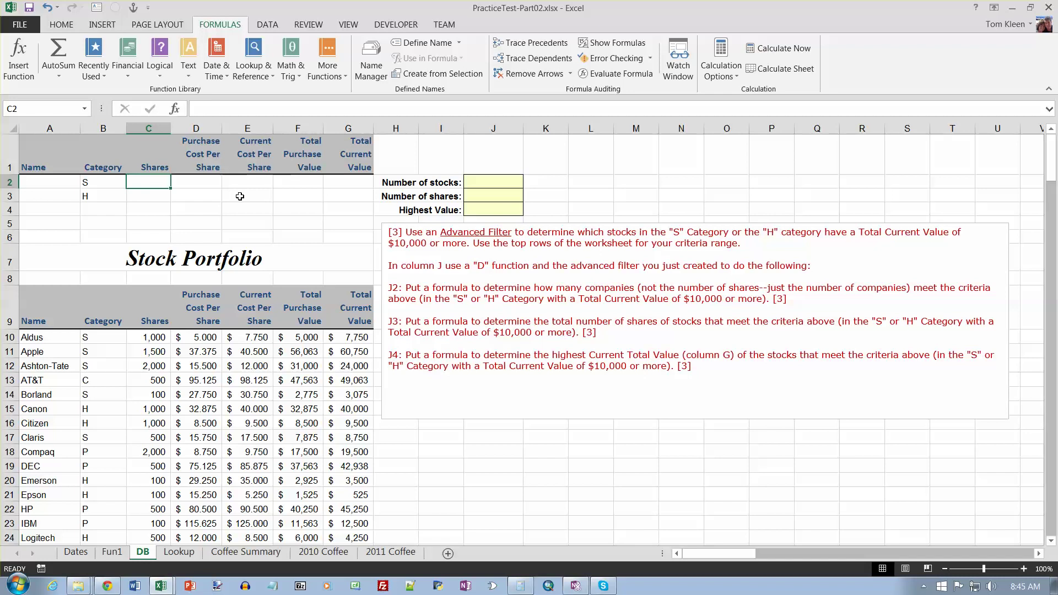
{"action": "key", "text": "Right"}
{"action": "key", "text": "Right"}
{"action": "key", "text": "Right"}
{"action": "key", "text": "Right"}
{"action": "key", "text": "Right"}
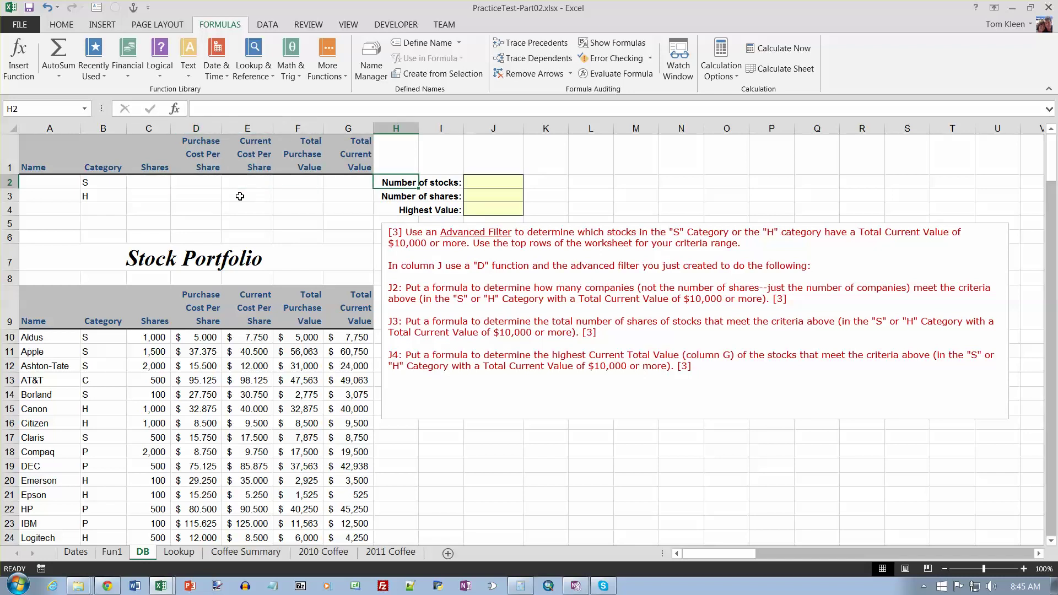
{"action": "key", "text": "Left"}
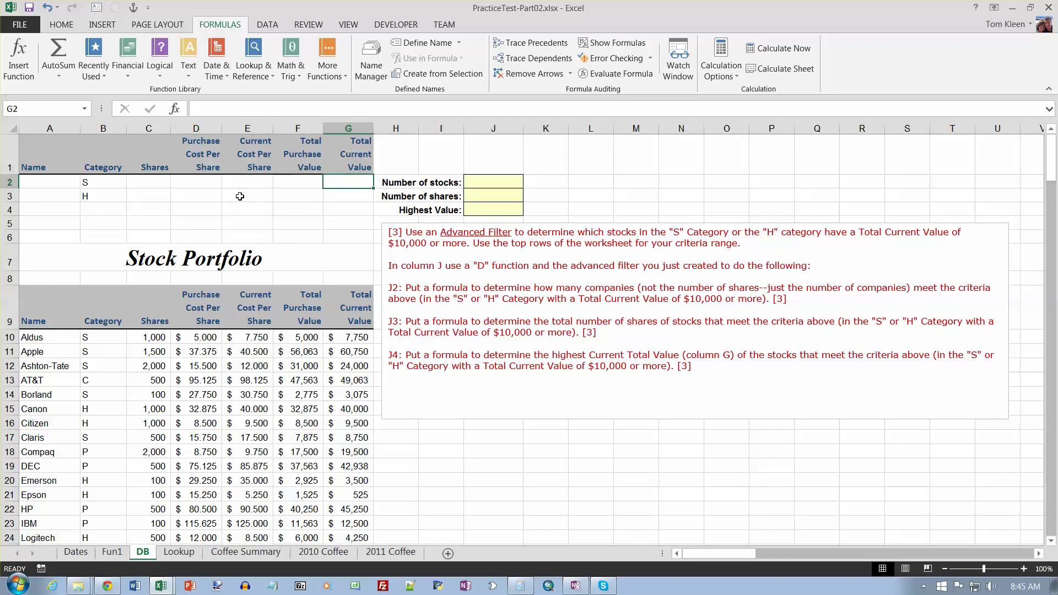
{"action": "type", "text": ">=10000"}
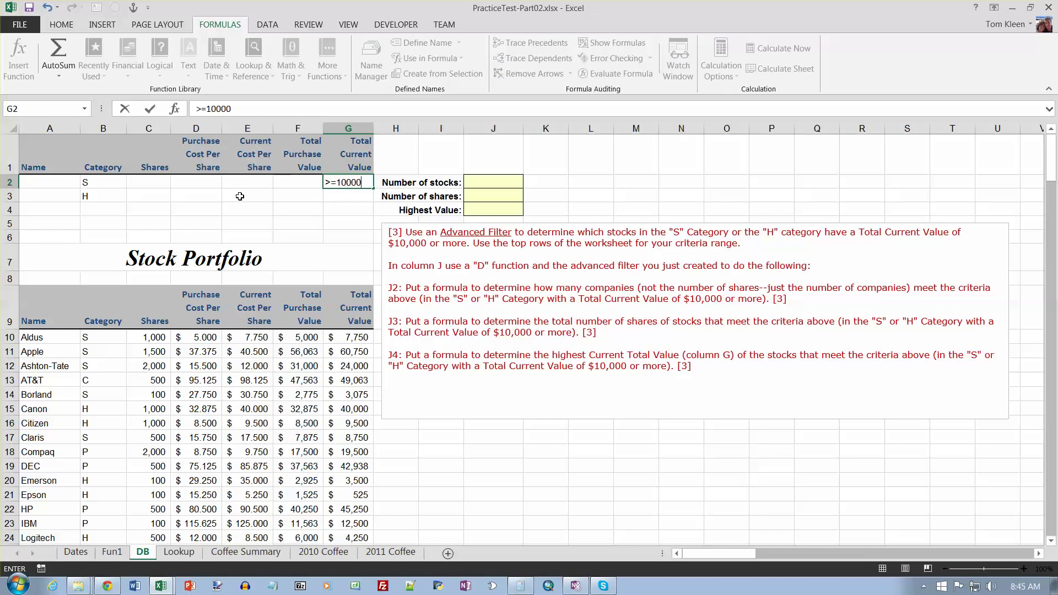
{"action": "key", "text": "Return"}
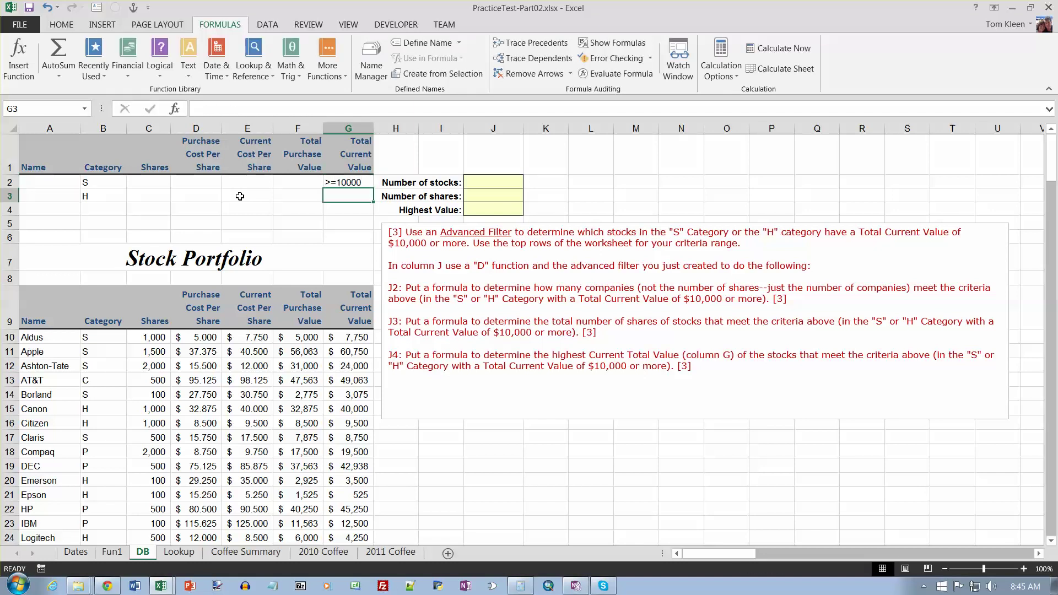
{"action": "type", "text": ">"}
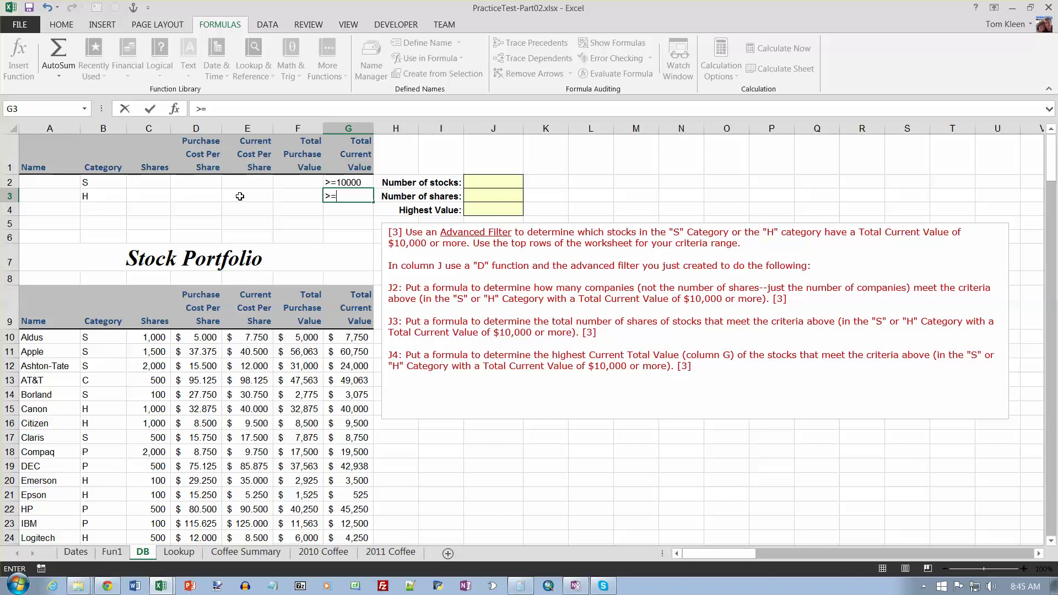
{"action": "type", "text": "=1000"}
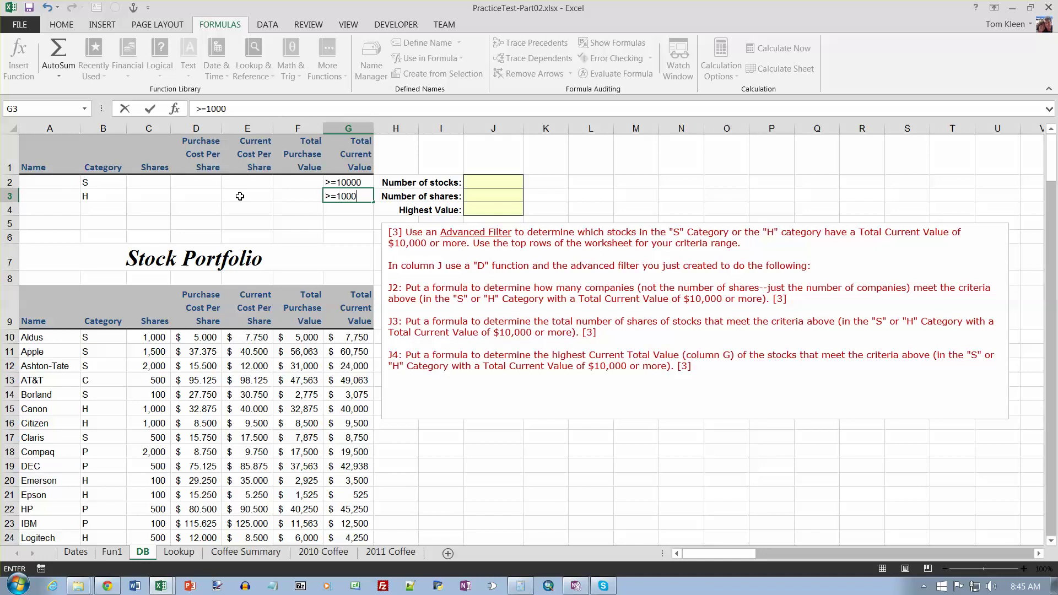
{"action": "key", "text": "Return"}
{"action": "key", "text": "Up"}
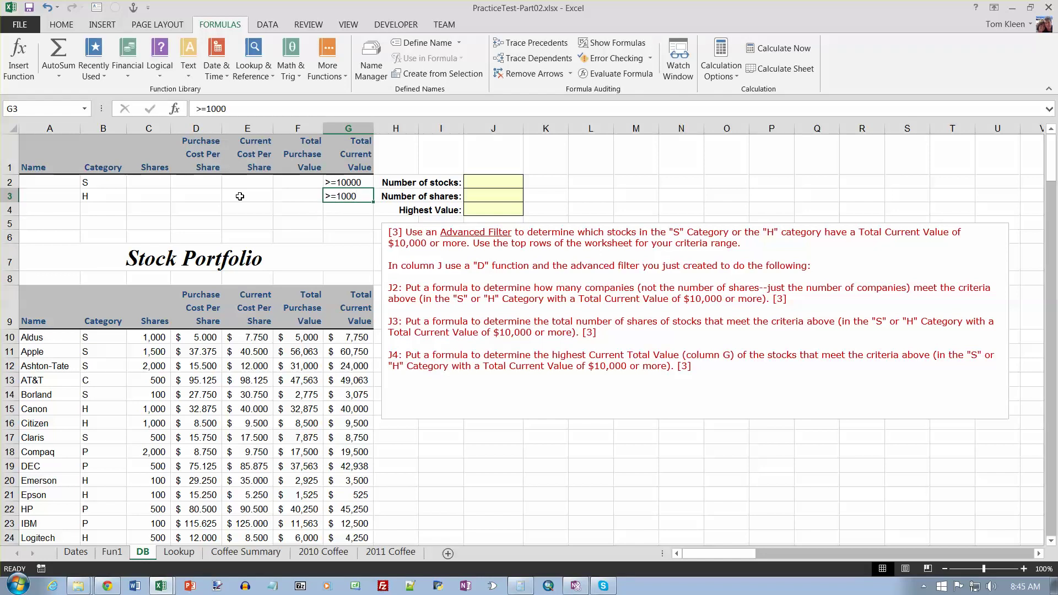
{"action": "key", "text": "F2"}
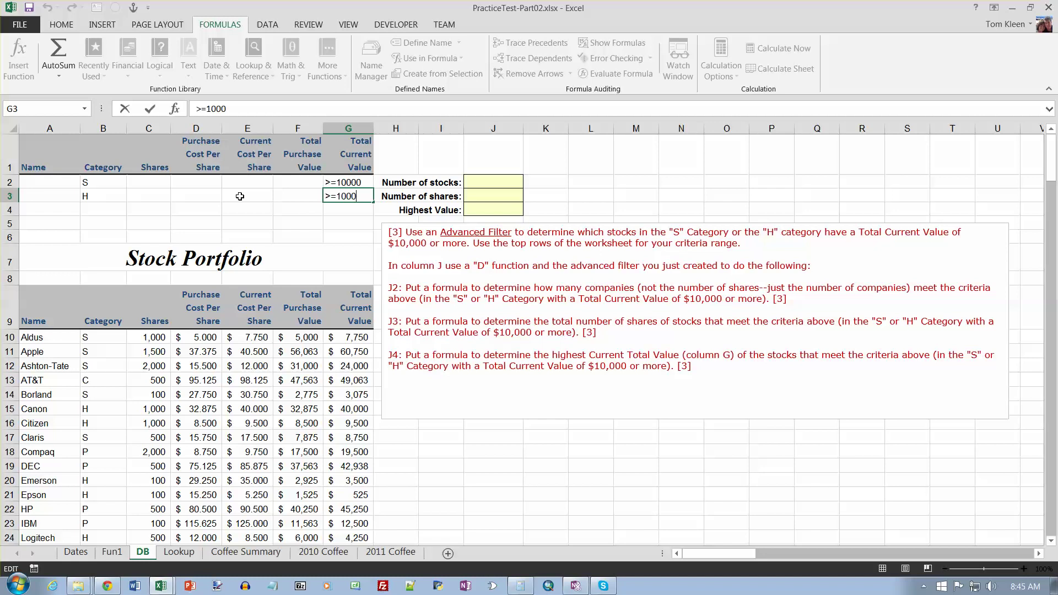
{"action": "type", "text": "0"}
{"action": "key", "text": "Return"}
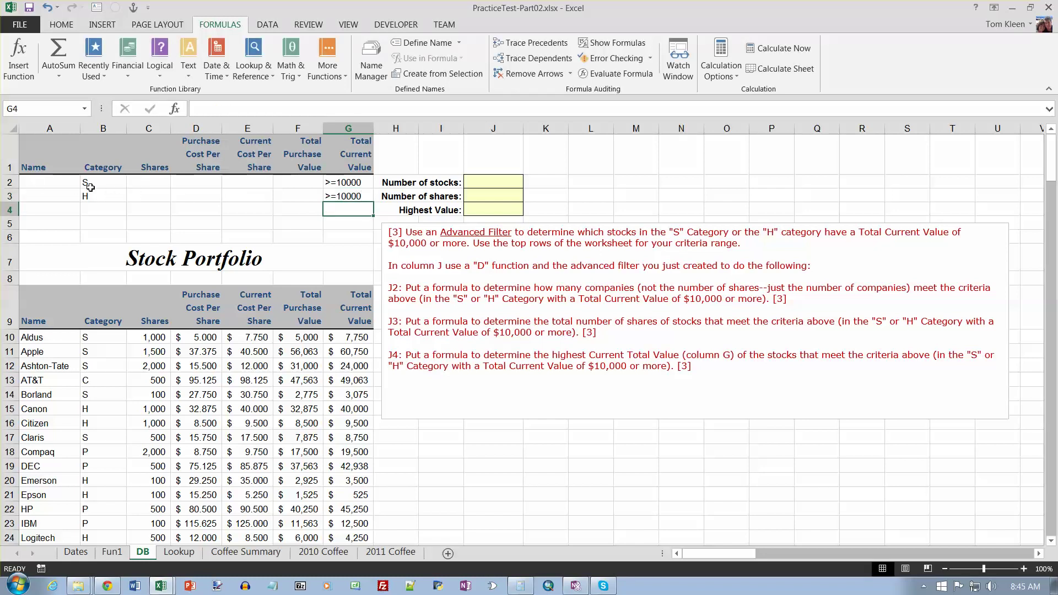
Review the S/H and >=10000 criteria, undoing an accidental clear of G3
{"action": "left_click", "coordinate": [90, 187]}
{"action": "left_click", "coordinate": [345, 184]}
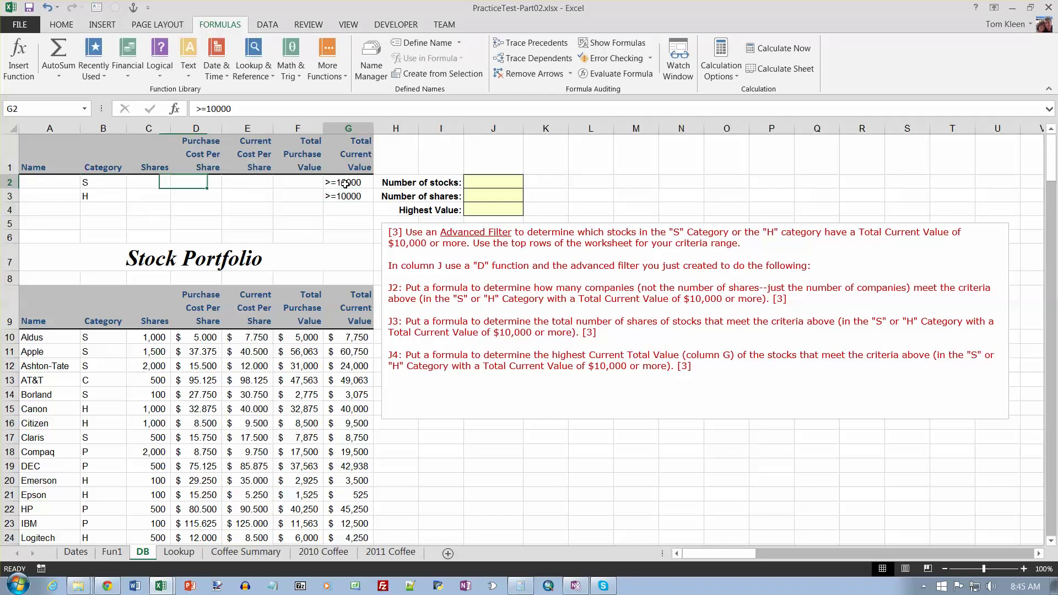
{"action": "left_click", "coordinate": [110, 200]}
{"action": "left_click", "coordinate": [345, 198]}
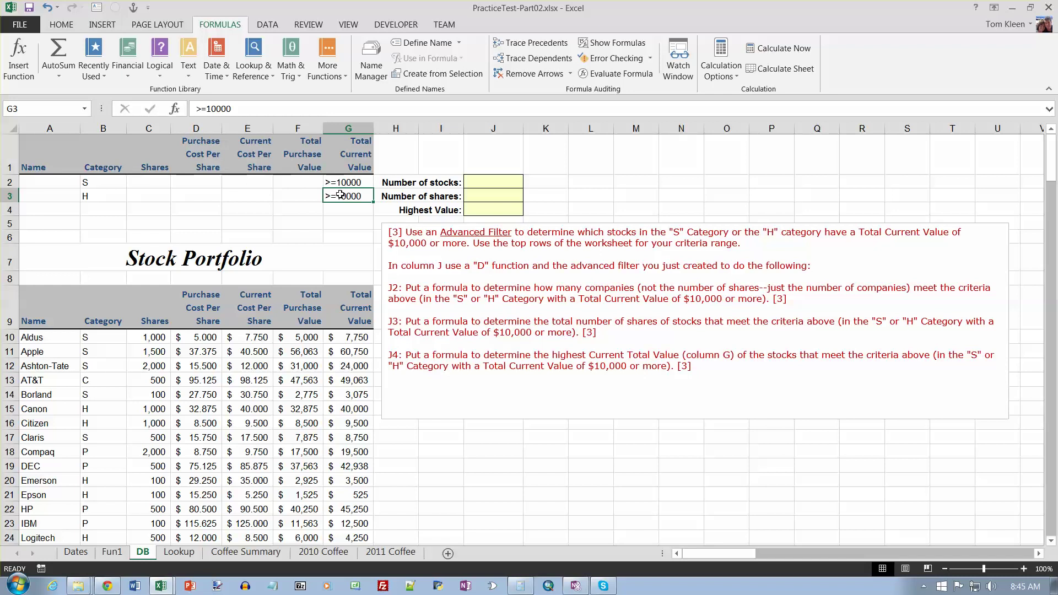
{"action": "key", "text": "Delete"}
{"action": "left_click", "coordinate": [46, 7]}
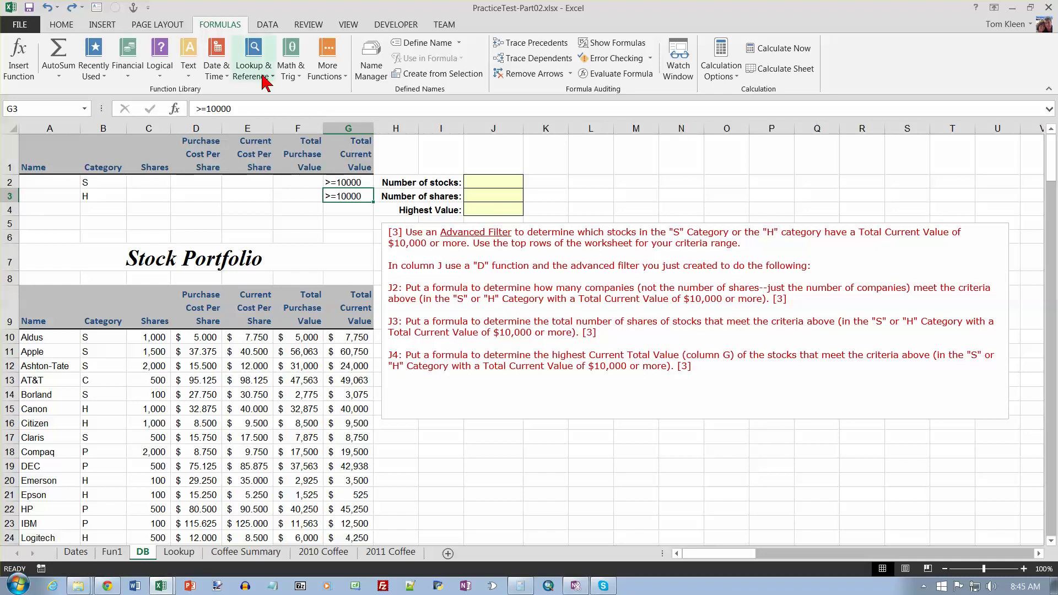
Advanced-filter the stock list with criteria B1:G3, leaving 12 of 29 records
{"action": "left_click", "coordinate": [268, 25]}
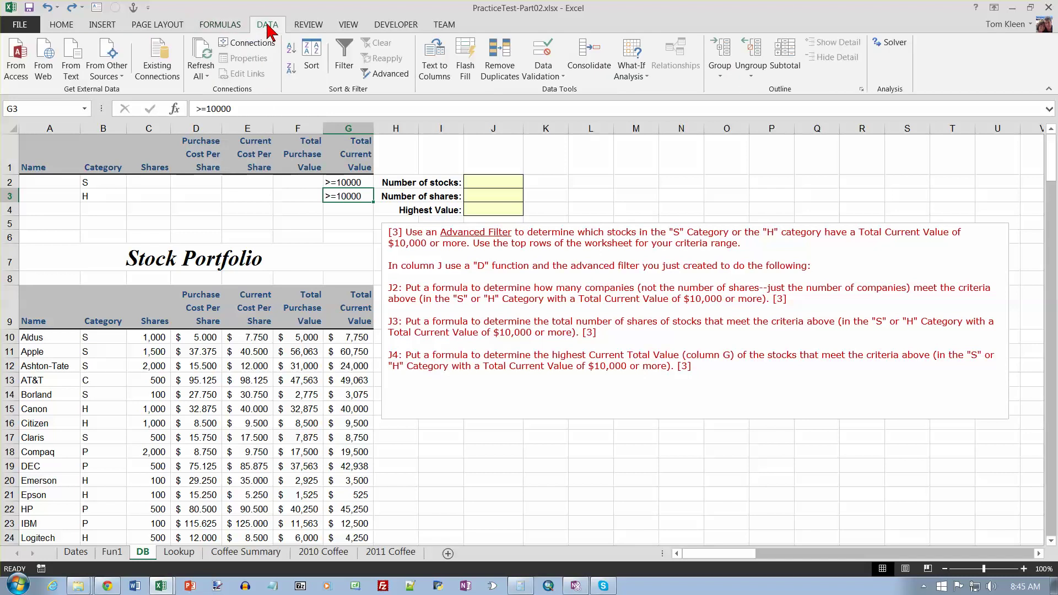
{"action": "left_click", "coordinate": [389, 74]}
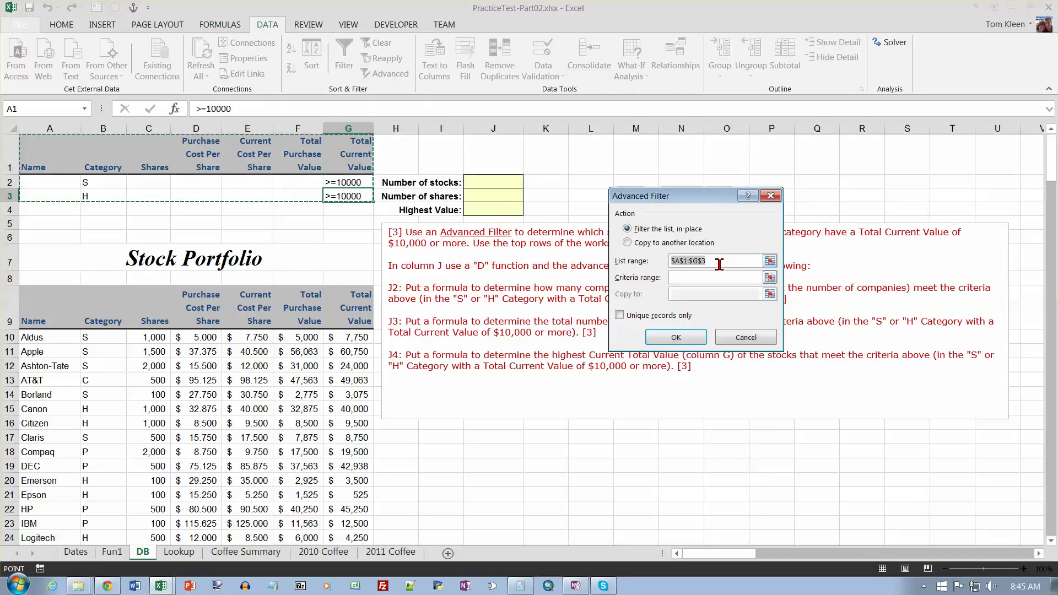
{"action": "key", "text": "Escape"}
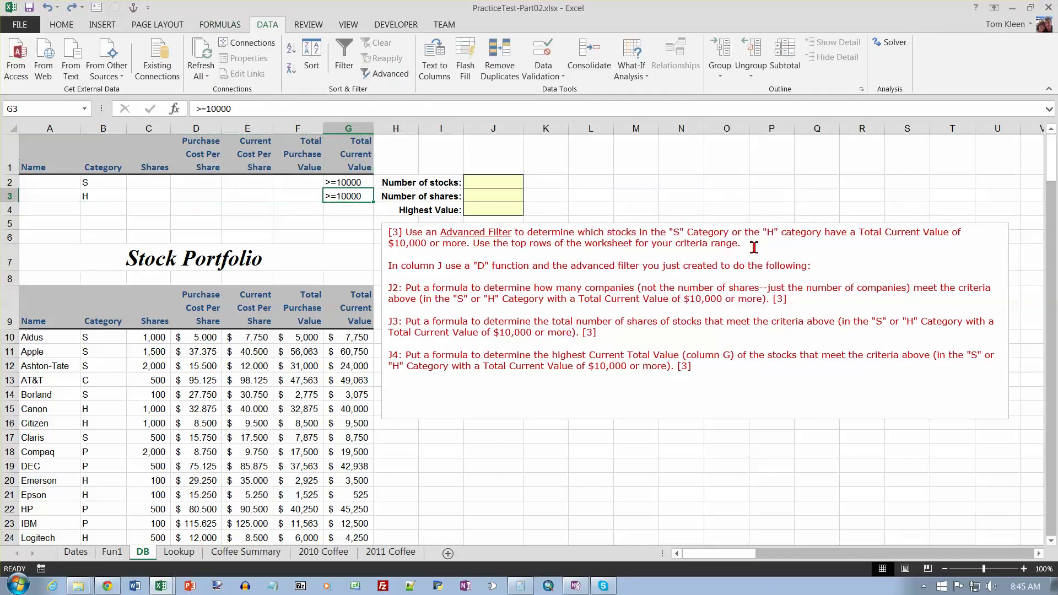
{"action": "left_click", "coordinate": [186, 320]}
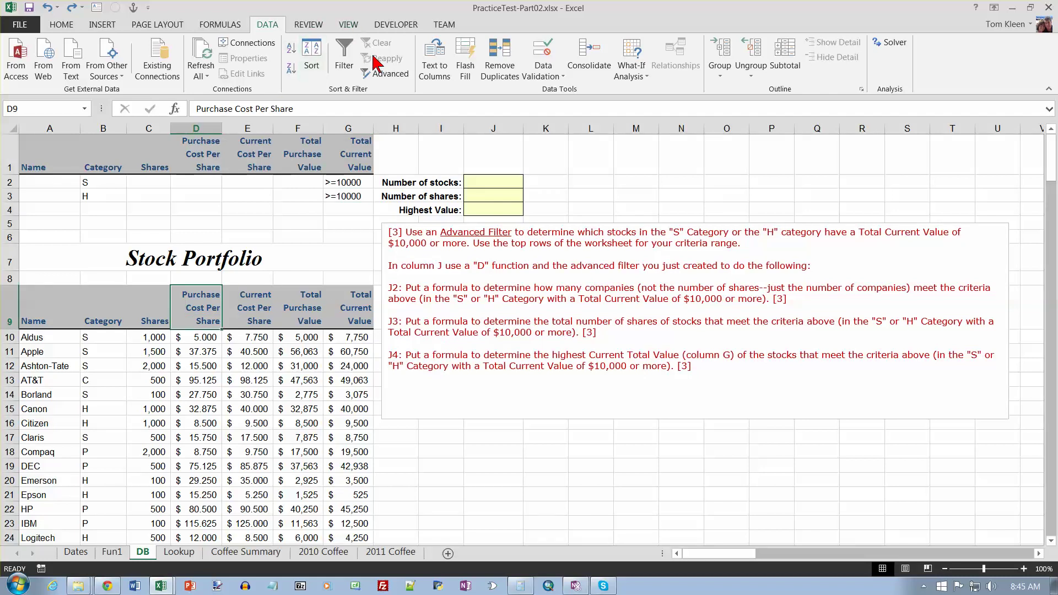
{"action": "left_click", "coordinate": [388, 75]}
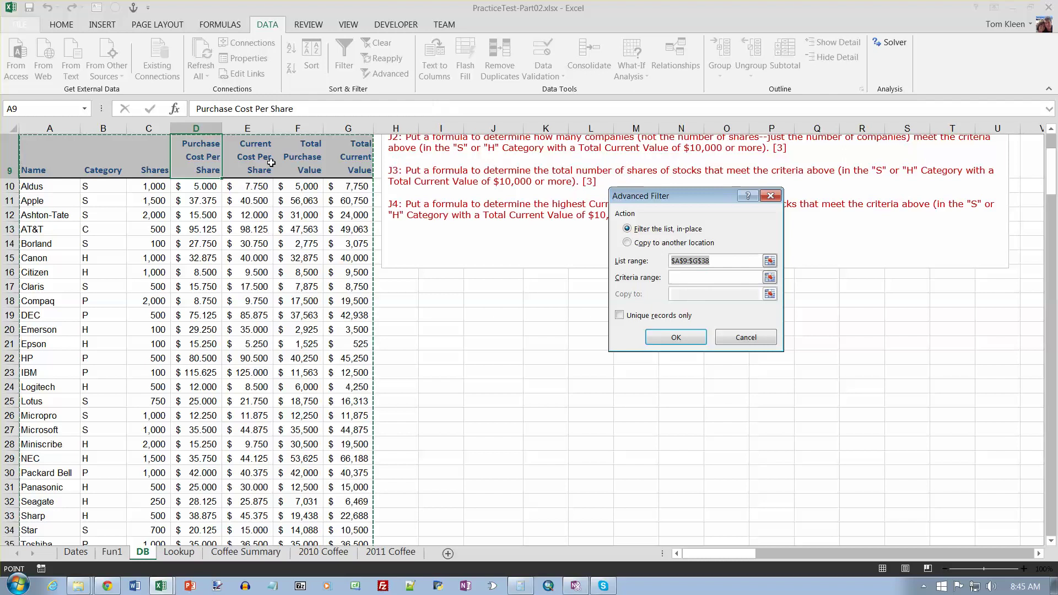
{"action": "scroll", "coordinate": [271, 163], "scroll_direction": "up", "scroll_amount": 3}
{"action": "left_click_drag", "start_coordinate": [347, 197], "coordinate": [81, 161]}
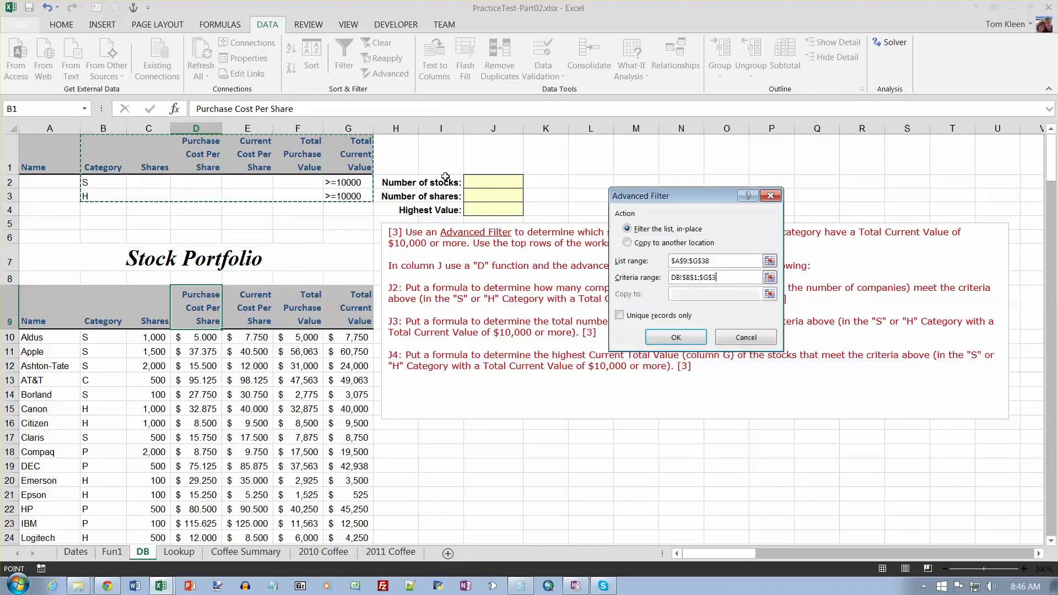
{"action": "left_click", "coordinate": [676, 338]}
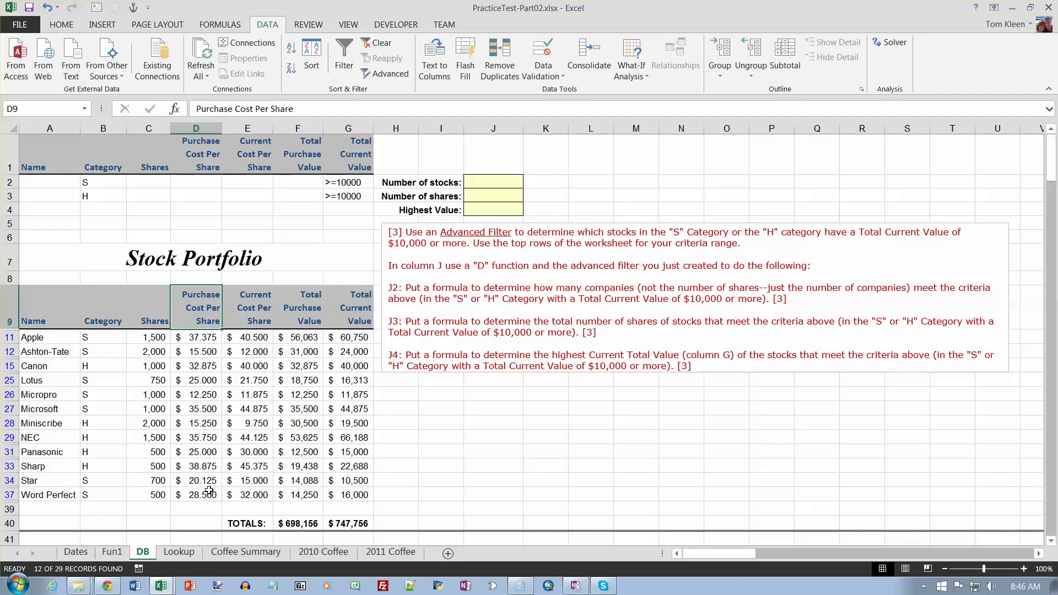
{"action": "left_click", "coordinate": [505, 183]}
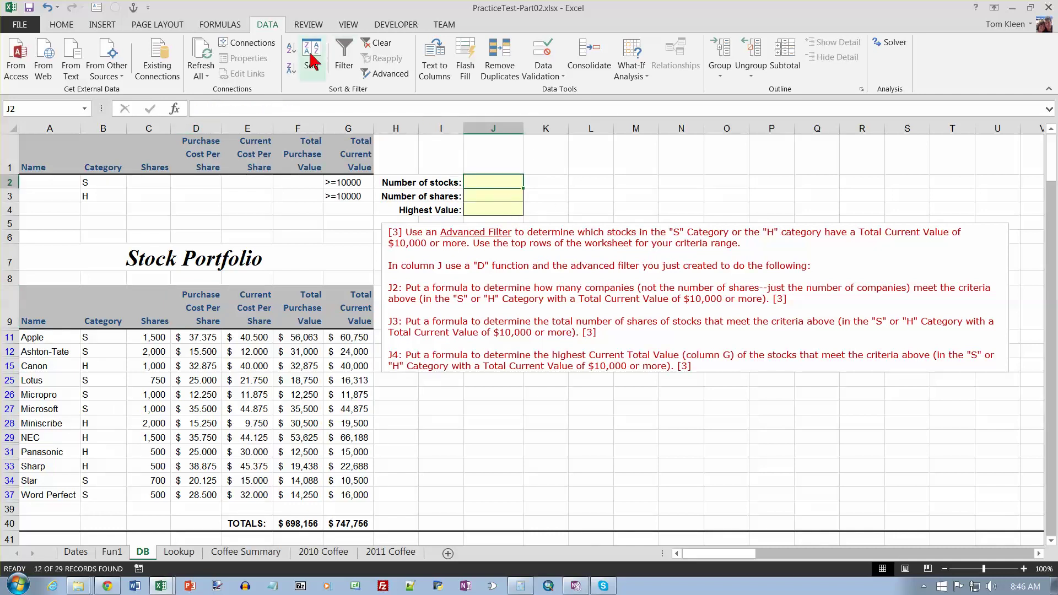
Insert the DCOUNTA database function into J2
{"action": "left_click", "coordinate": [175, 108]}
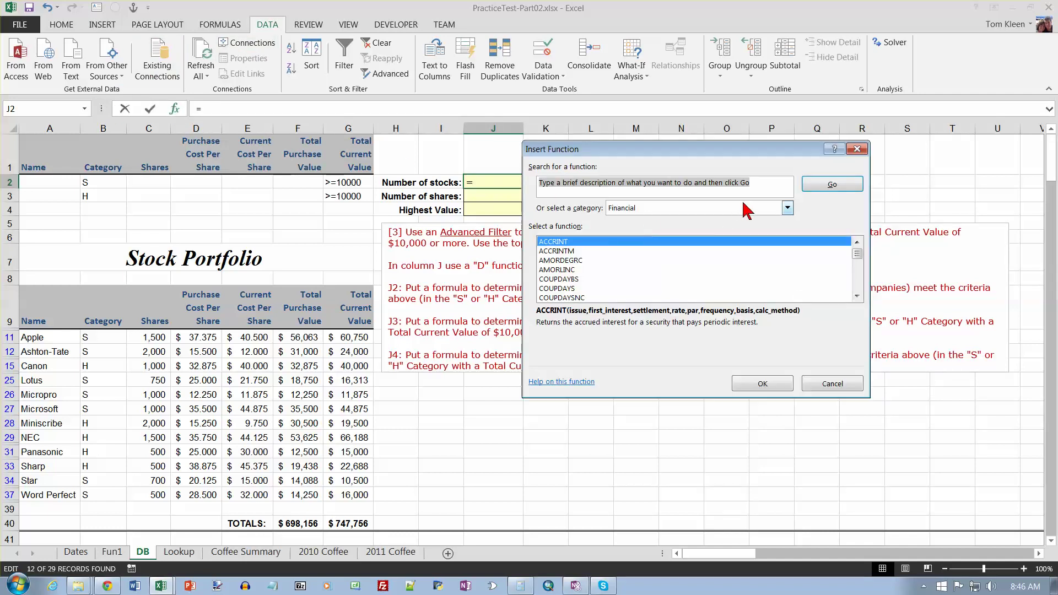
{"action": "left_click", "coordinate": [787, 208]}
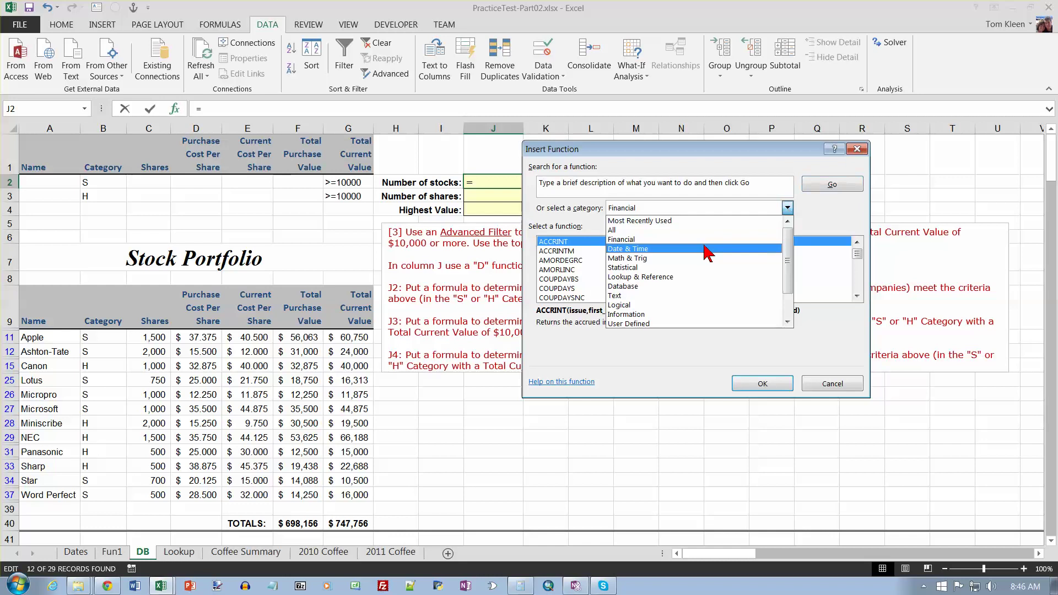
{"action": "left_click", "coordinate": [623, 286]}
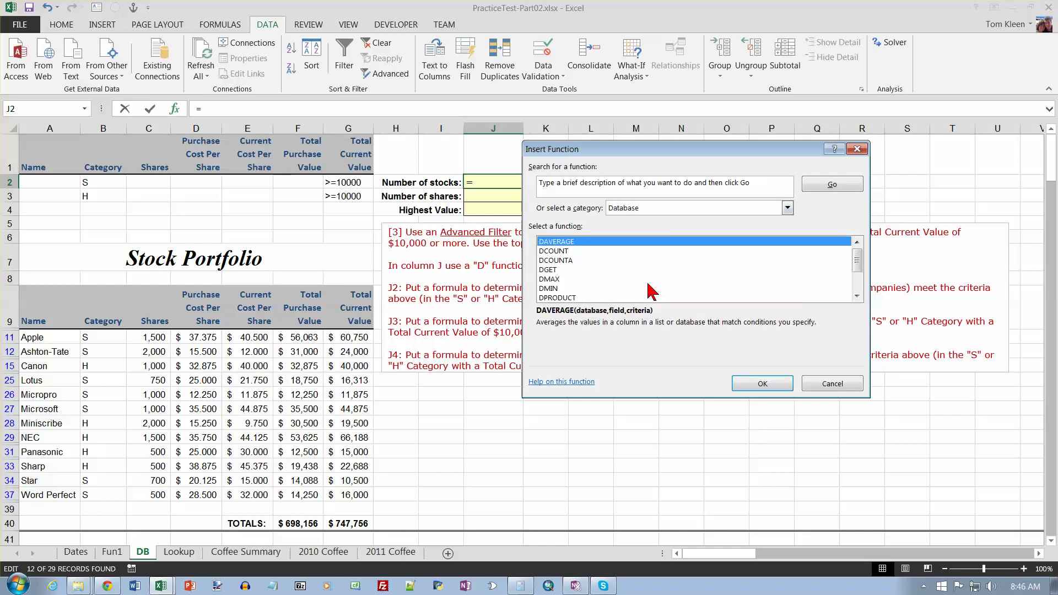
{"action": "left_click", "coordinate": [559, 252]}
{"action": "left_click", "coordinate": [561, 260]}
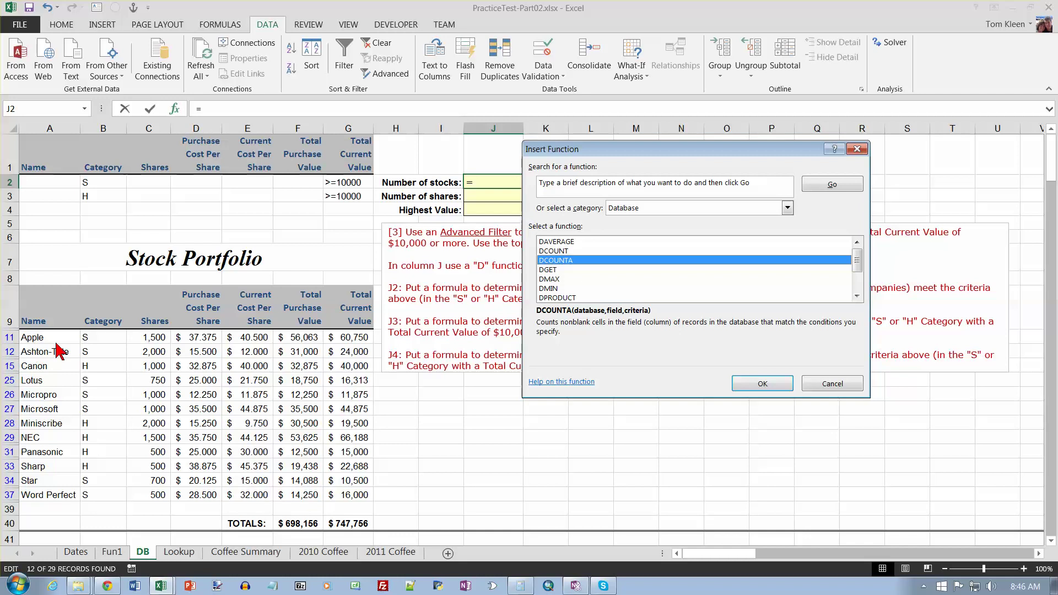
{"action": "left_click", "coordinate": [777, 385]}
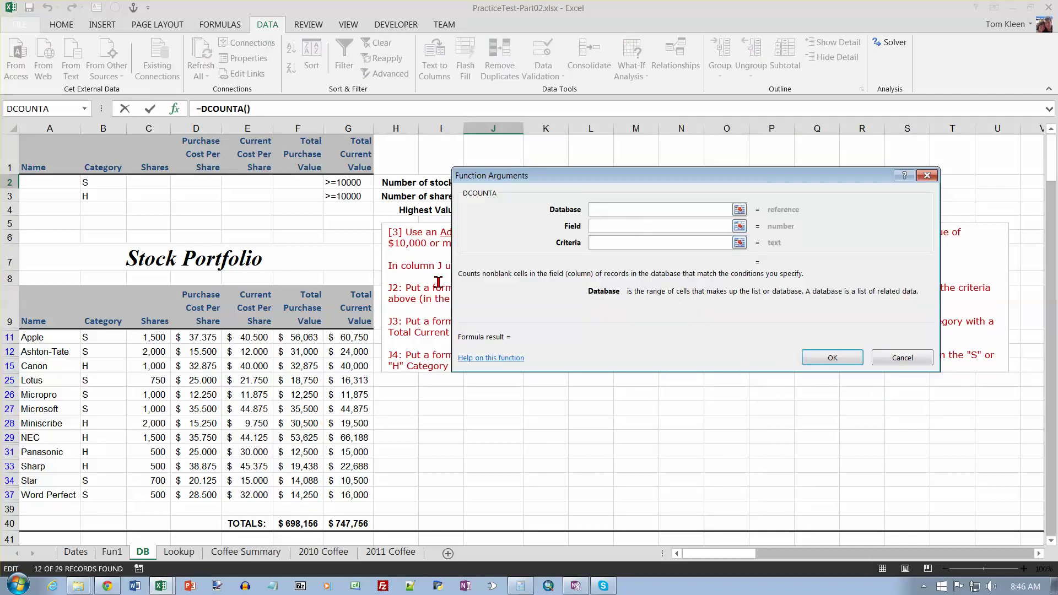
Set DCOUNTA's database to A9:G39, field 1 and the criteria rows, returning 12
{"action": "left_click", "coordinate": [43, 313]}
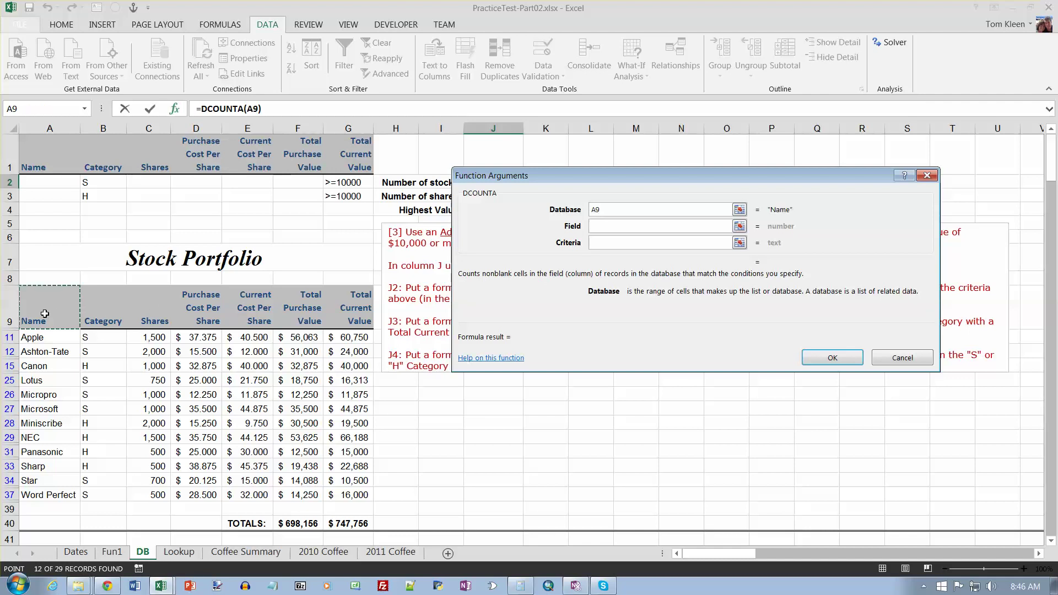
{"action": "left_click_drag", "start_coordinate": [44, 313], "coordinate": [339, 506]}
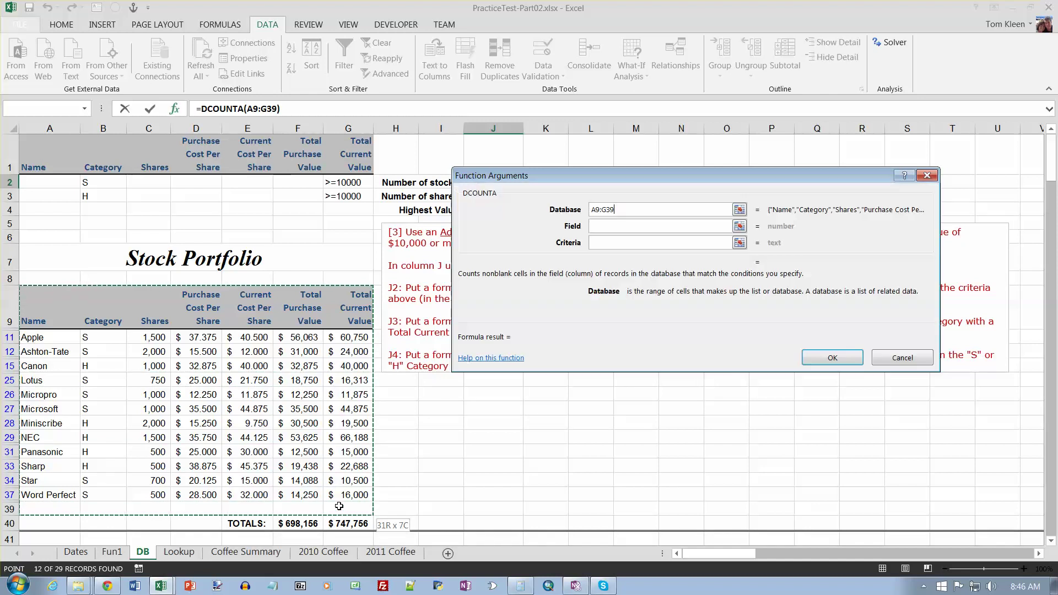
{"action": "left_click", "coordinate": [601, 227]}
{"action": "type", "text": "1"}
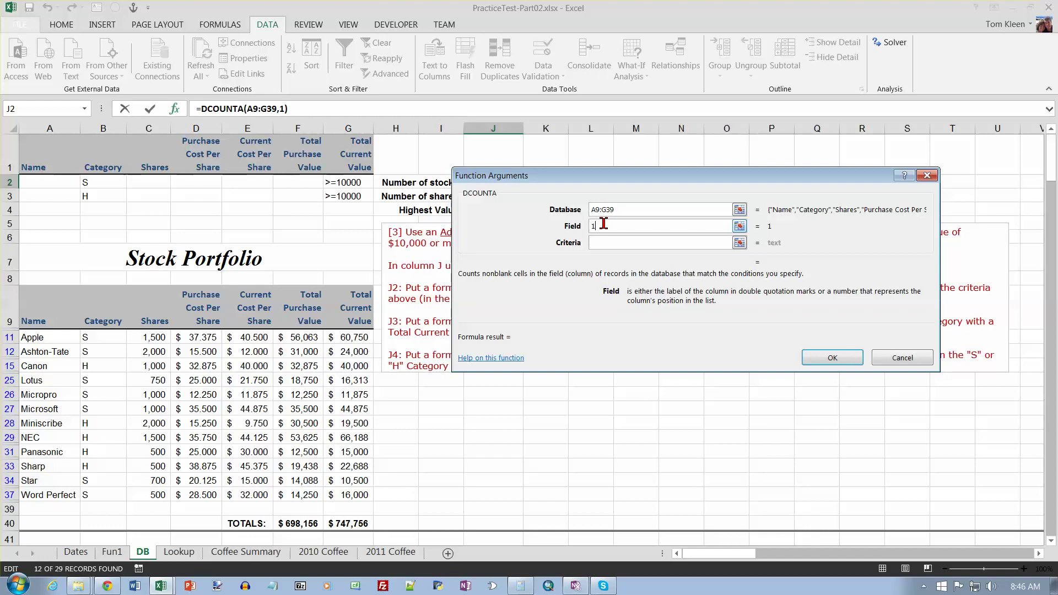
{"action": "key", "text": "Tab"}
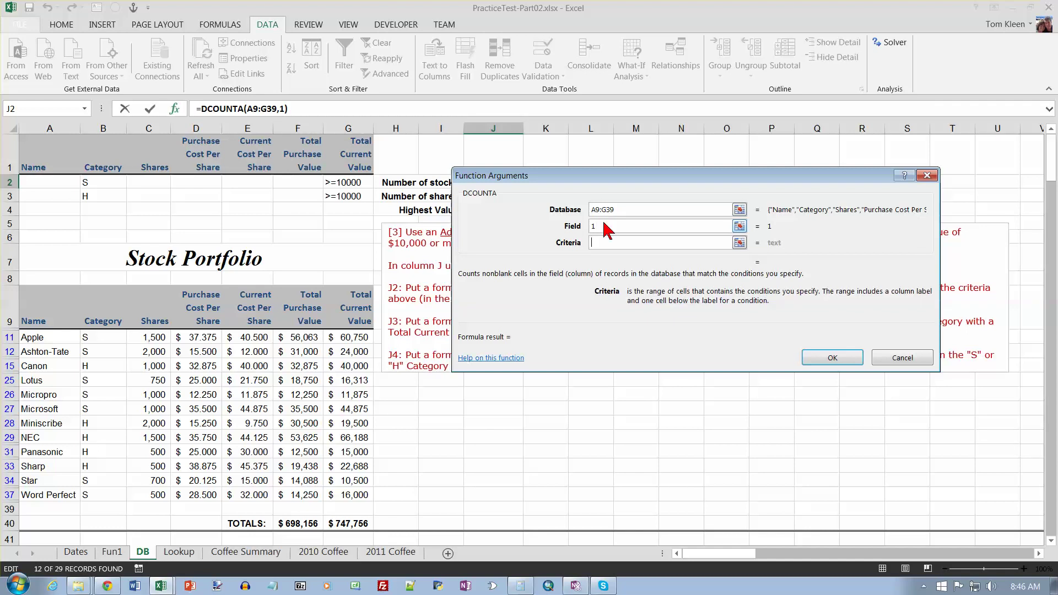
{"action": "left_click_drag", "start_coordinate": [101, 148], "coordinate": [343, 196]}
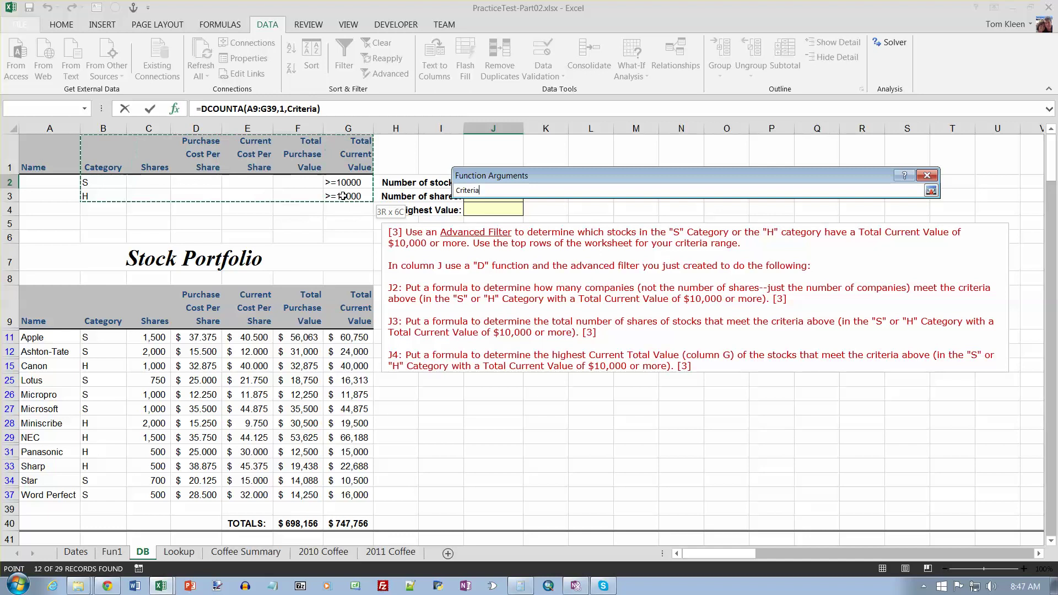
{"action": "left_click_drag", "start_coordinate": [343, 196], "coordinate": [343, 197]}
{"action": "key", "text": "Return"}
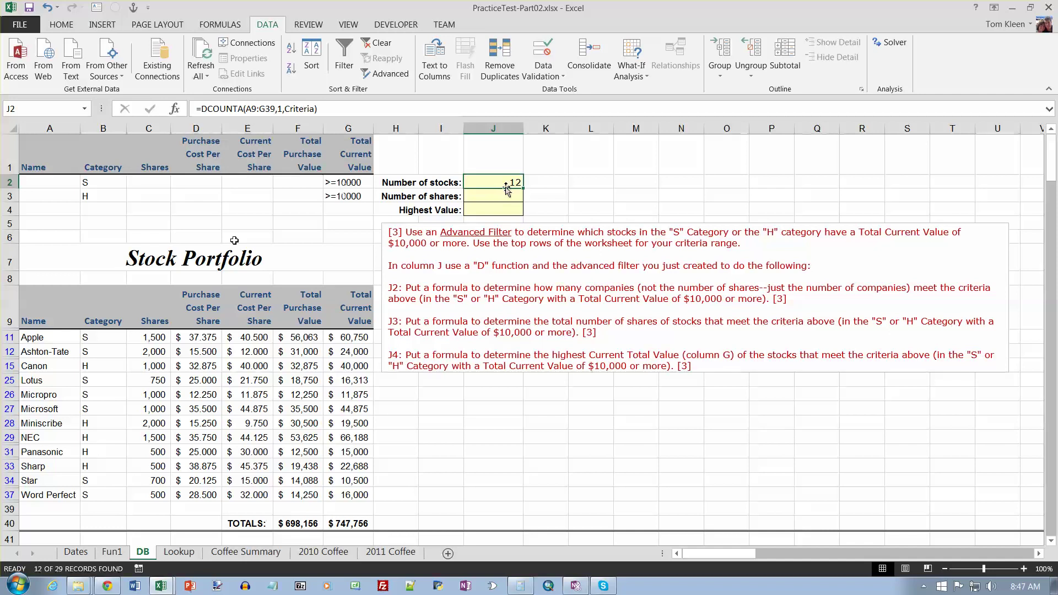
Clear the filter and name the stock list A9:G38 'Data' via the Name Box
{"action": "left_click", "coordinate": [378, 43]}
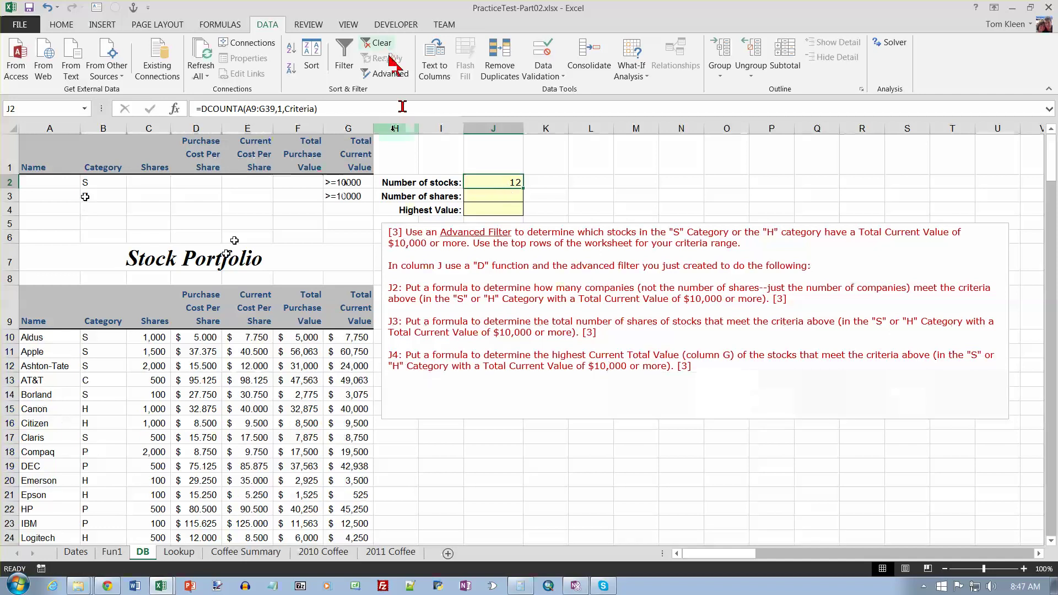
{"action": "left_click_drag", "start_coordinate": [95, 160], "coordinate": [352, 196]}
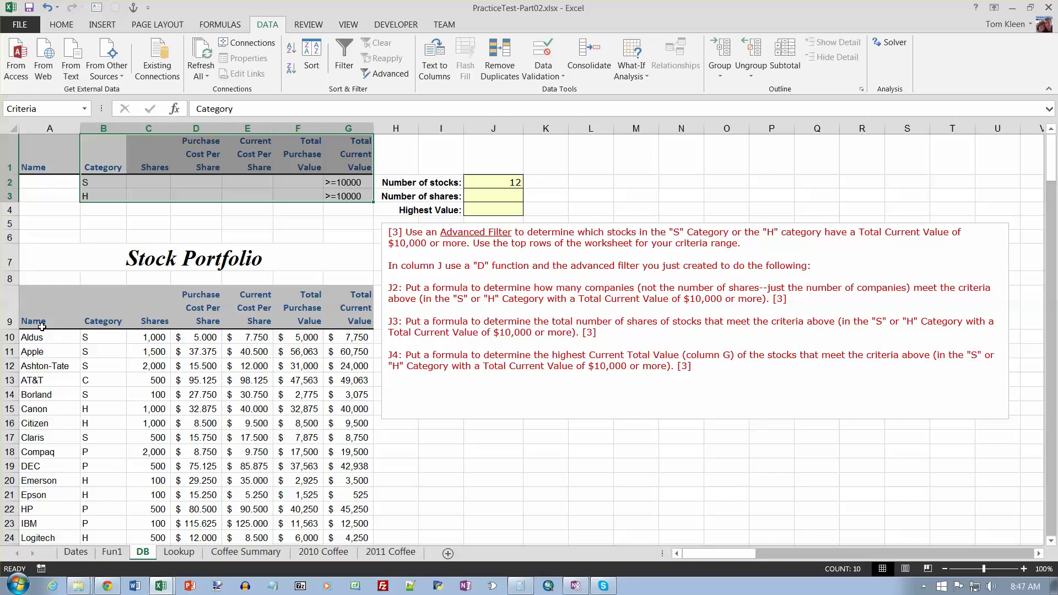
{"action": "left_click_drag", "start_coordinate": [33, 322], "coordinate": [337, 452]}
{"action": "scroll", "coordinate": [337, 452], "scroll_direction": "up", "scroll_amount": 4}
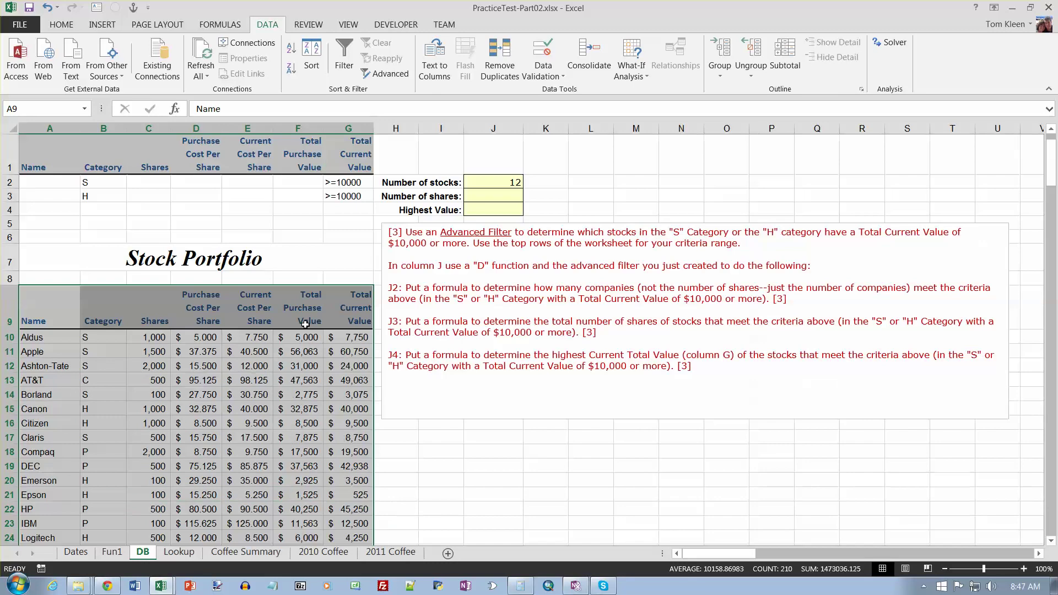
{"action": "left_click", "coordinate": [32, 110]}
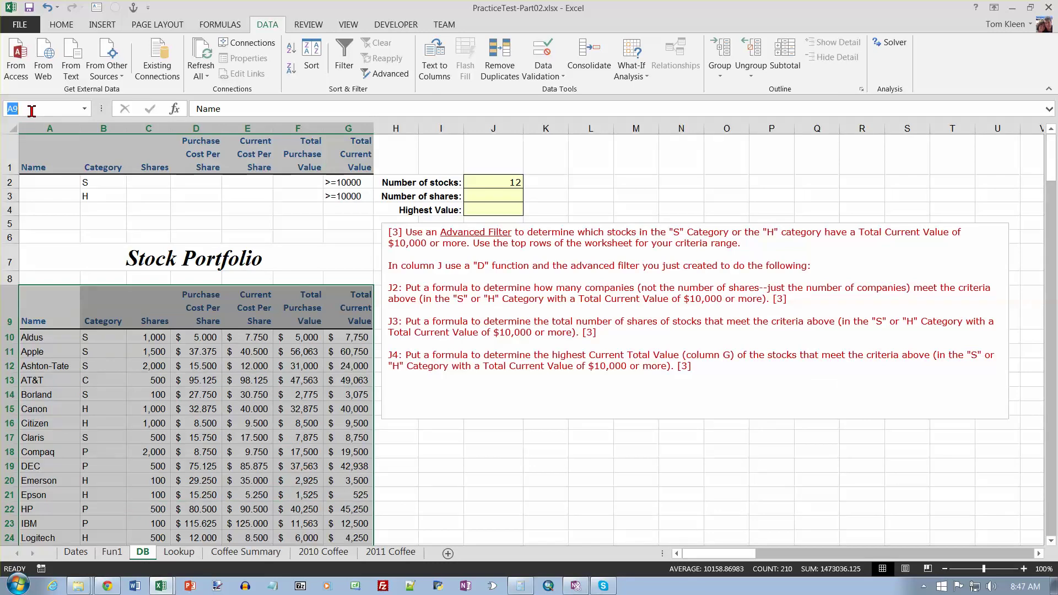
{"action": "type", "text": "Data"}
{"action": "key", "text": "Return"}
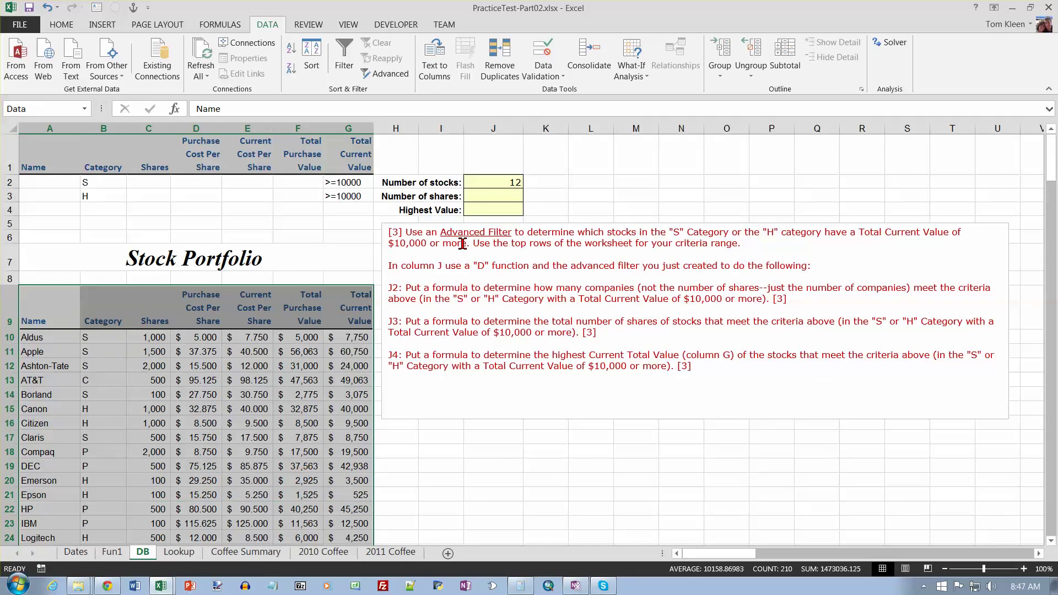
{"action": "left_click", "coordinate": [504, 196]}
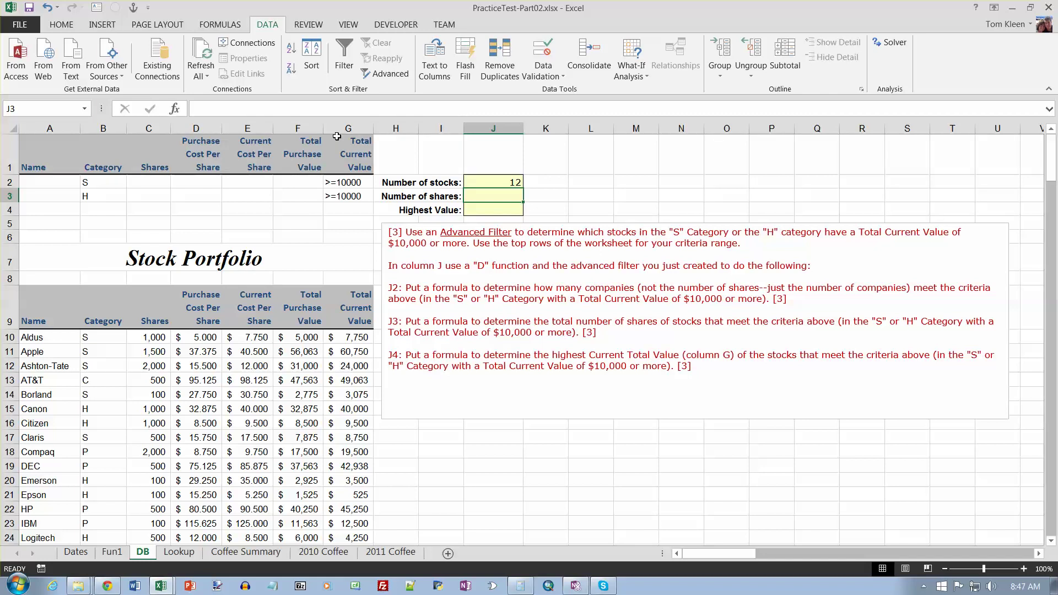
Re-apply the in-place Advanced Filter with list $A$9:$G$38 and criteria $B$1:$G$3
{"action": "left_click", "coordinate": [385, 76]}
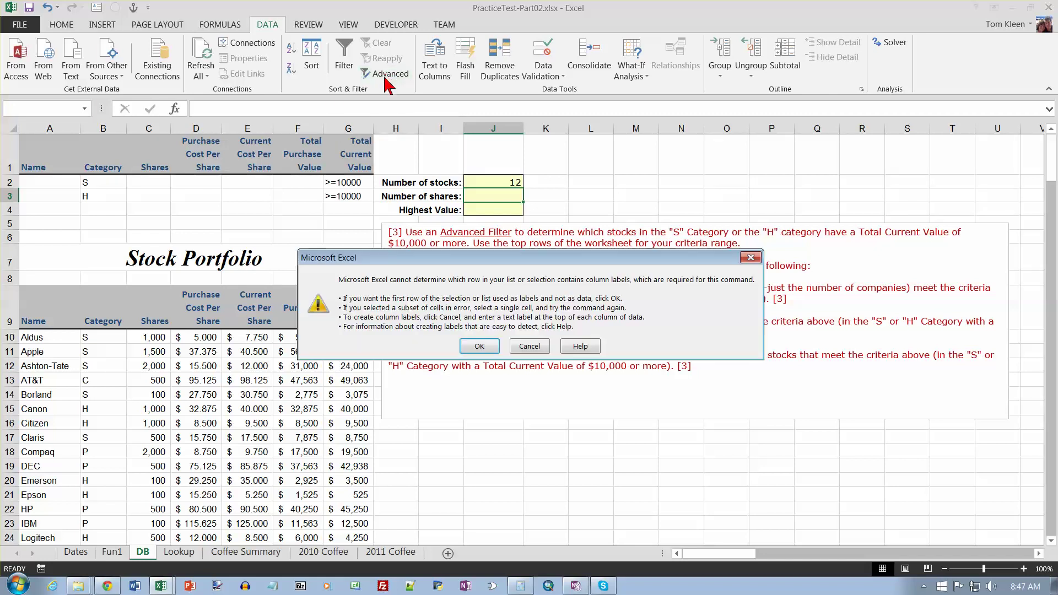
{"action": "left_click", "coordinate": [546, 350]}
{"action": "left_click", "coordinate": [194, 335]}
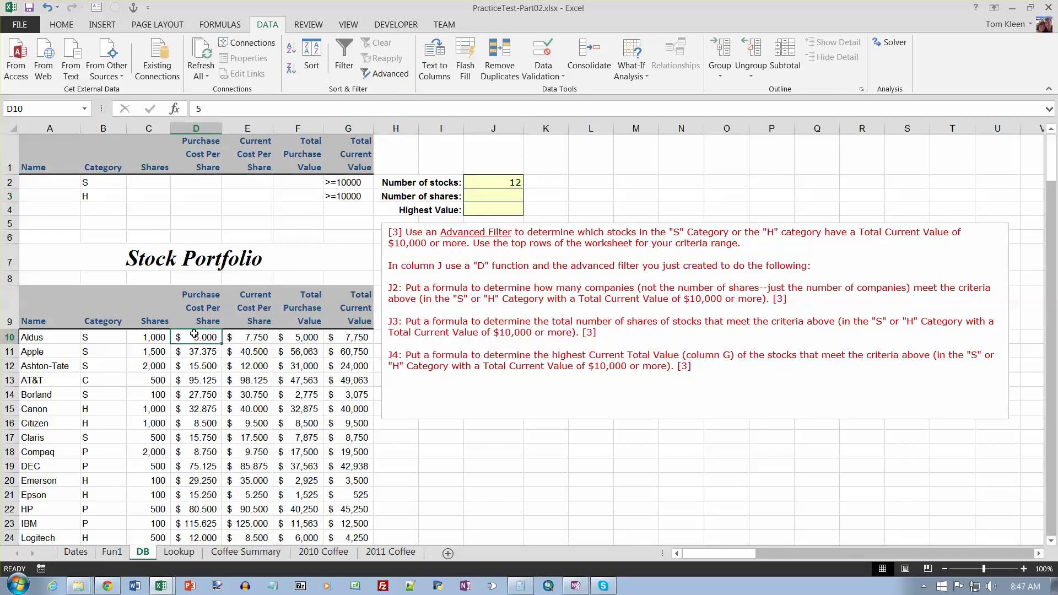
{"action": "left_click", "coordinate": [386, 74]}
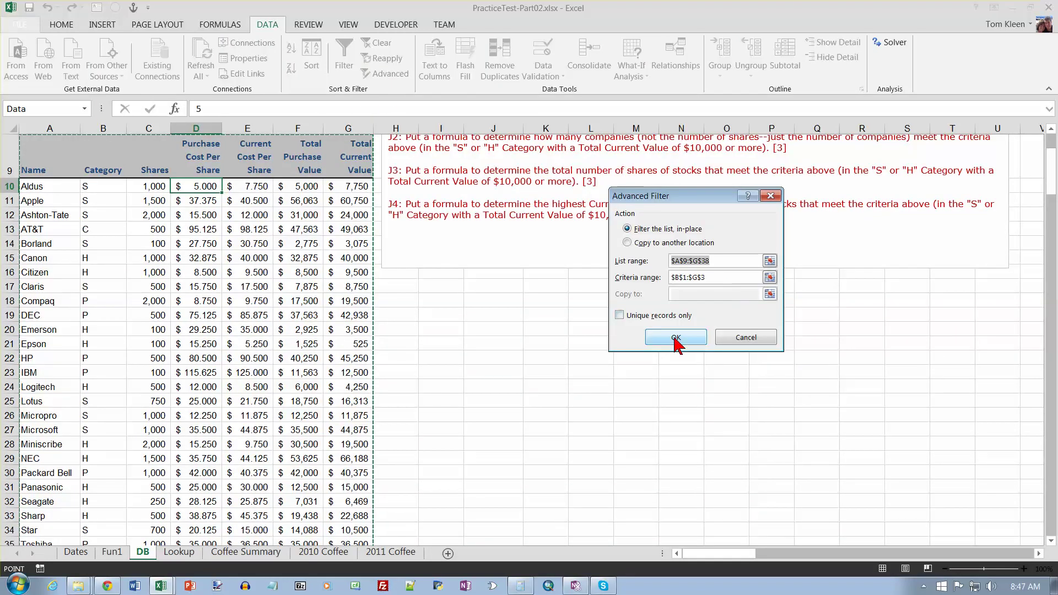
{"action": "left_click", "coordinate": [676, 337]}
{"action": "scroll", "coordinate": [188, 334], "scroll_direction": "up", "scroll_amount": 2}
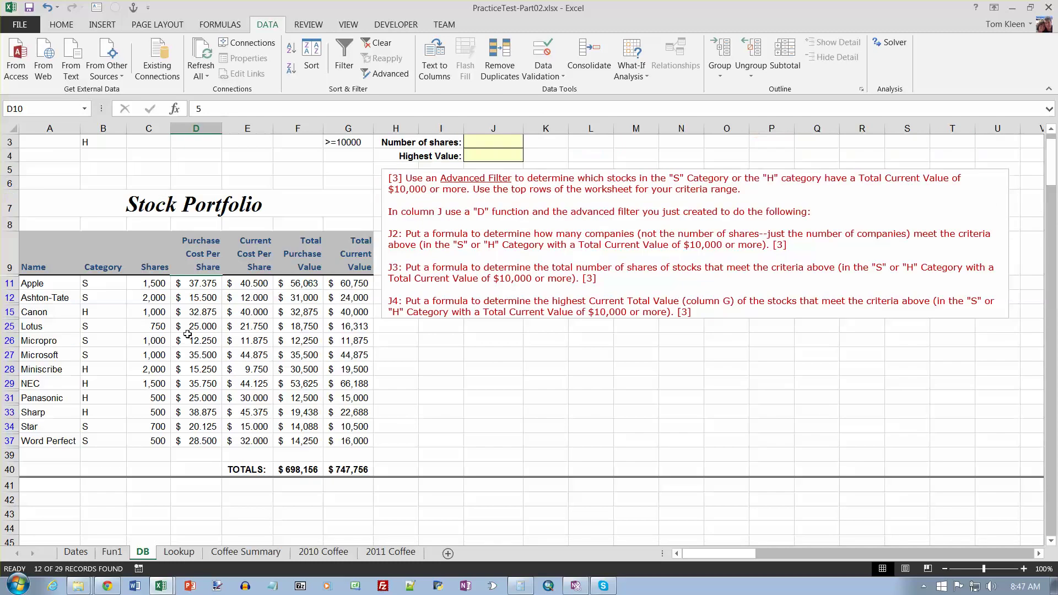
{"action": "scroll", "coordinate": [188, 335], "scroll_direction": "up", "scroll_amount": 1}
{"action": "left_click", "coordinate": [490, 197]}
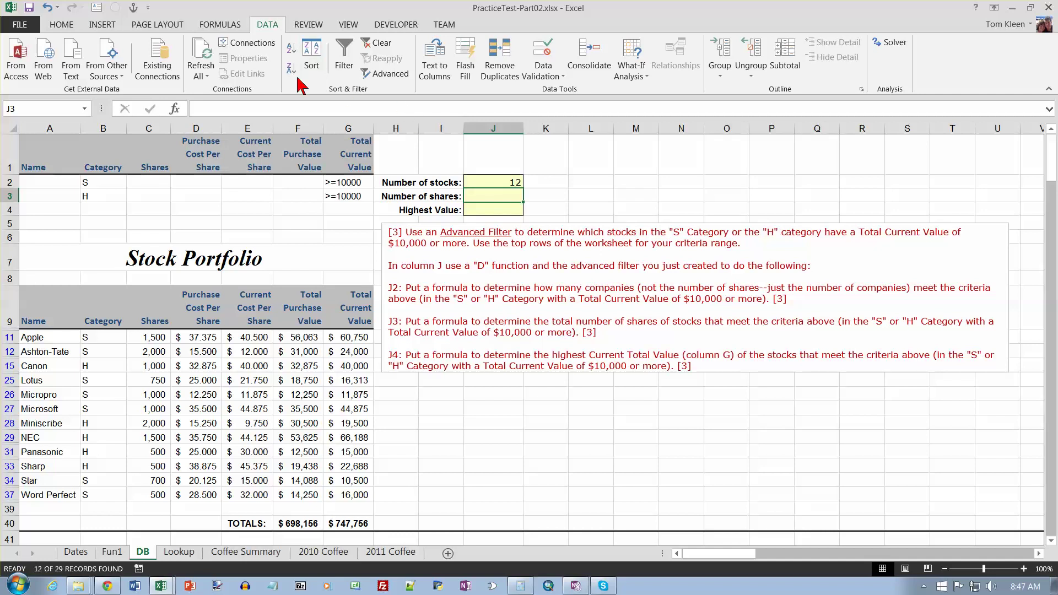
Insert the DSUM function into J3
{"action": "left_click", "coordinate": [176, 109]}
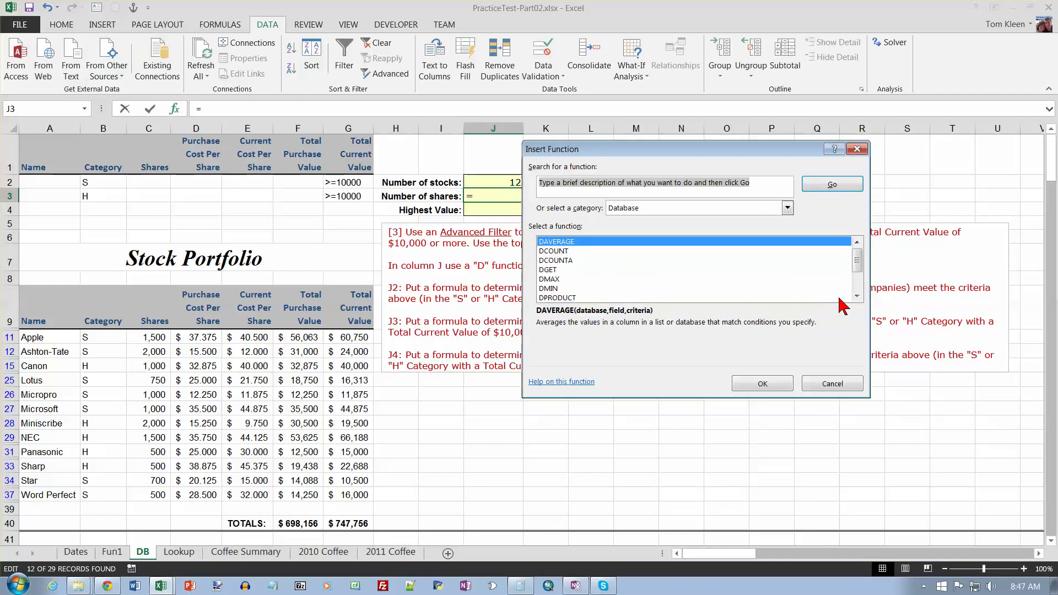
{"action": "left_click", "coordinate": [857, 295]}
{"action": "left_click", "coordinate": [856, 296]}
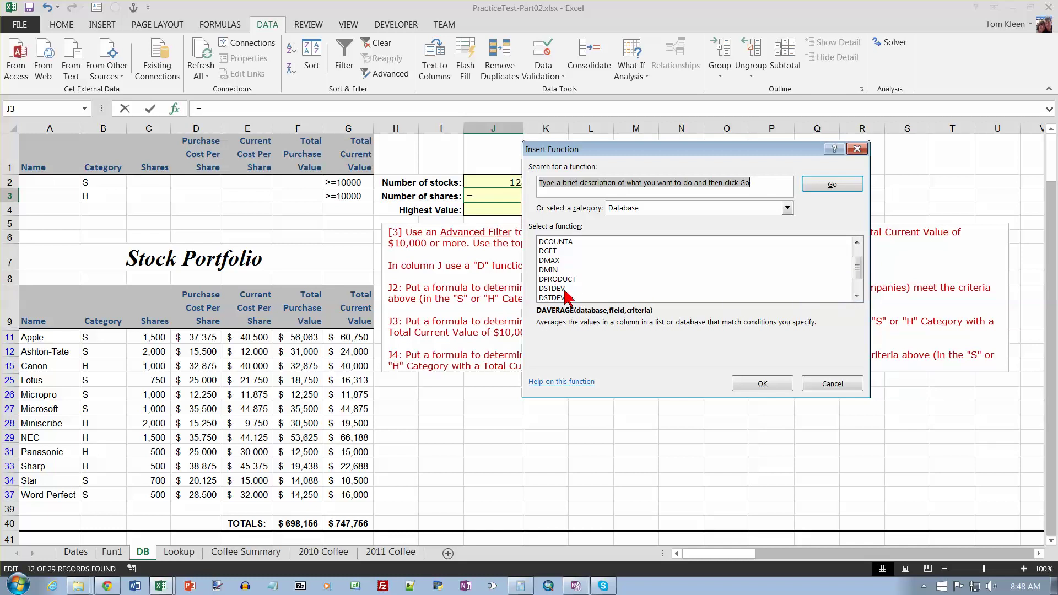
{"action": "scroll", "coordinate": [565, 290], "scroll_direction": "down", "scroll_amount": 1}
{"action": "left_click", "coordinate": [551, 280]}
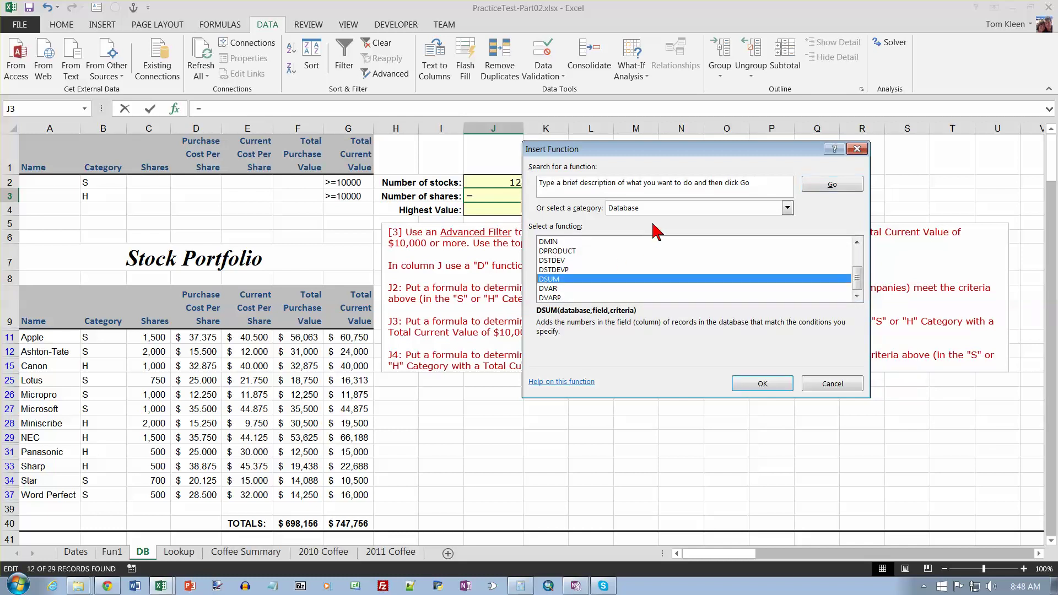
{"action": "left_click", "coordinate": [761, 383]}
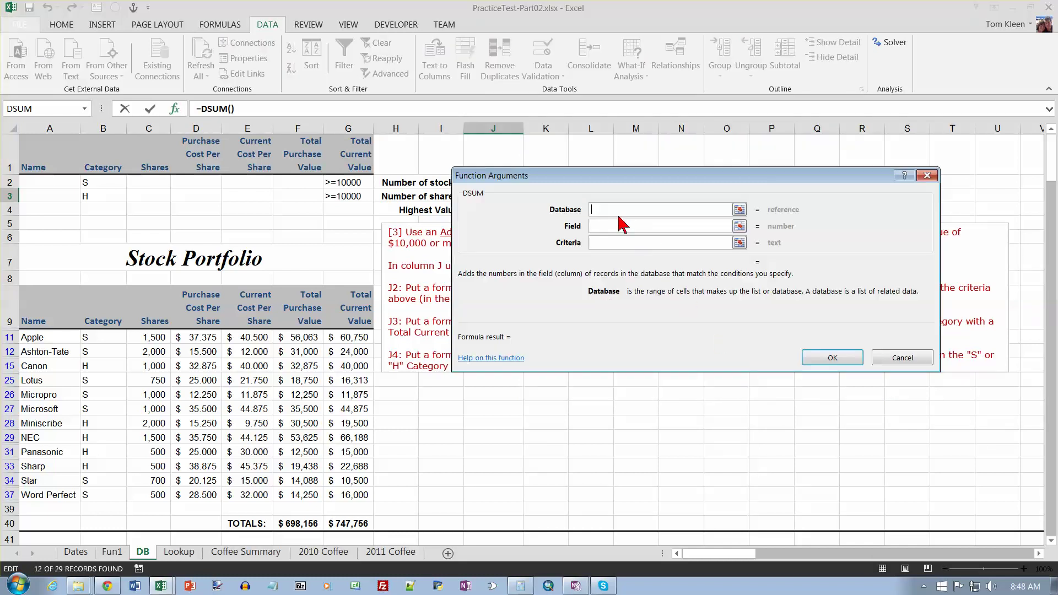
Set DSUM to database data, field 3, criteria criteria, totalling 12950 shares
{"action": "type", "text": "data"}
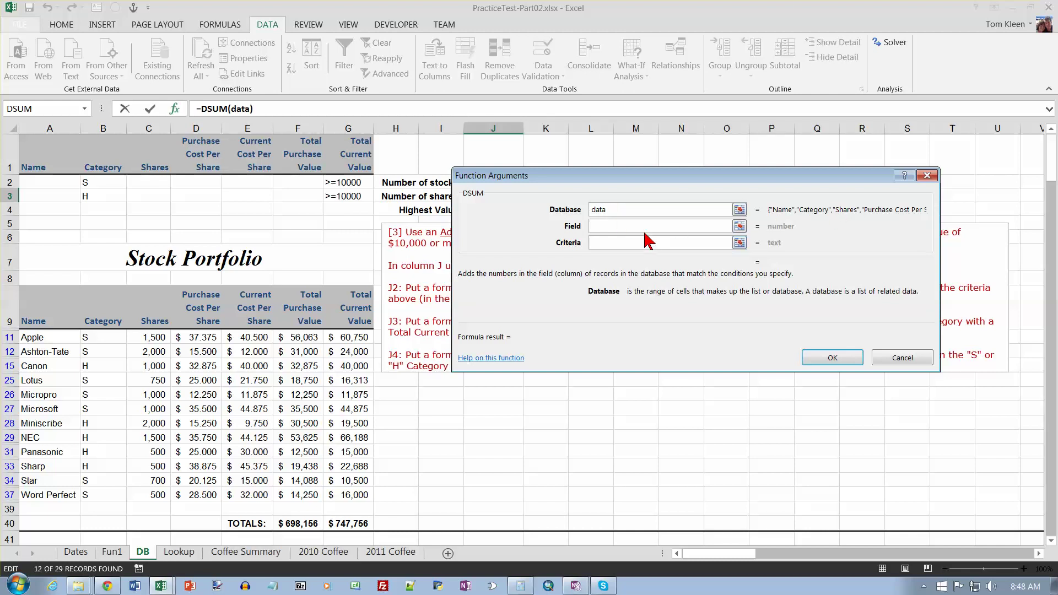
{"action": "left_click", "coordinate": [636, 227]}
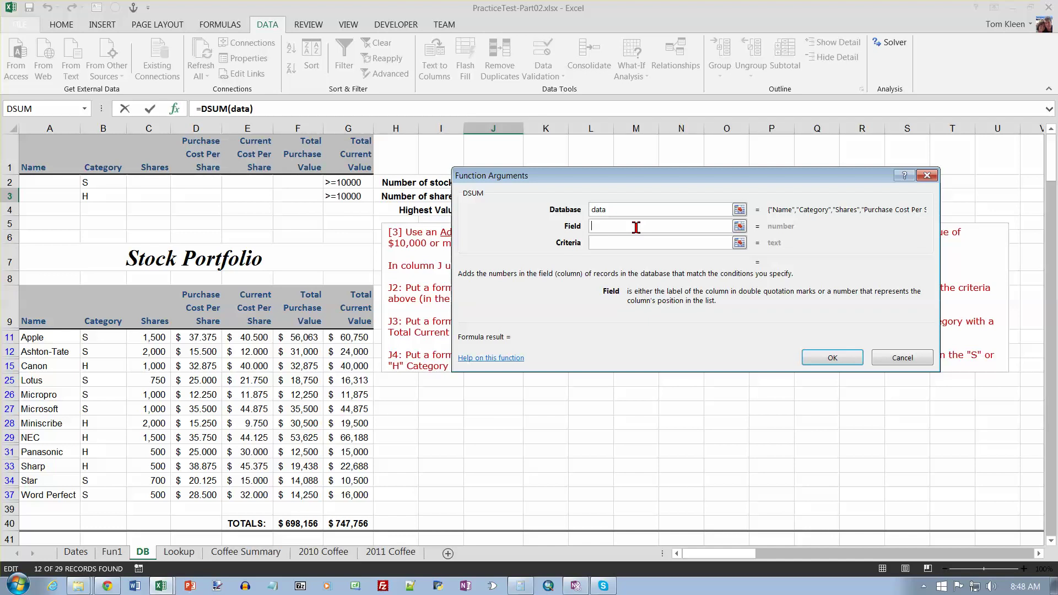
{"action": "type", "text": "3"}
{"action": "key", "text": "Tab"}
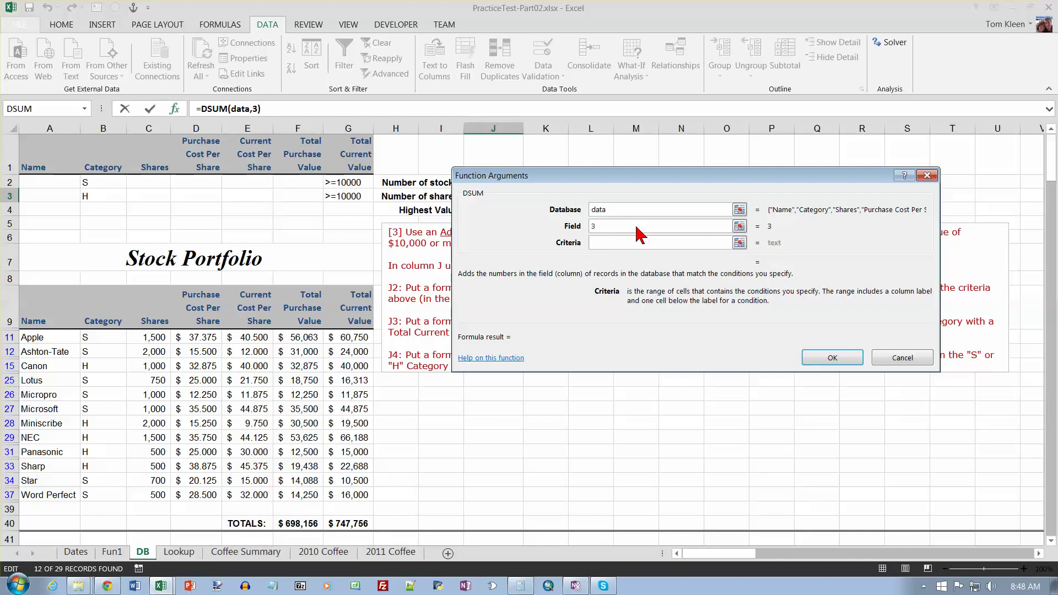
{"action": "type", "text": "crit"}
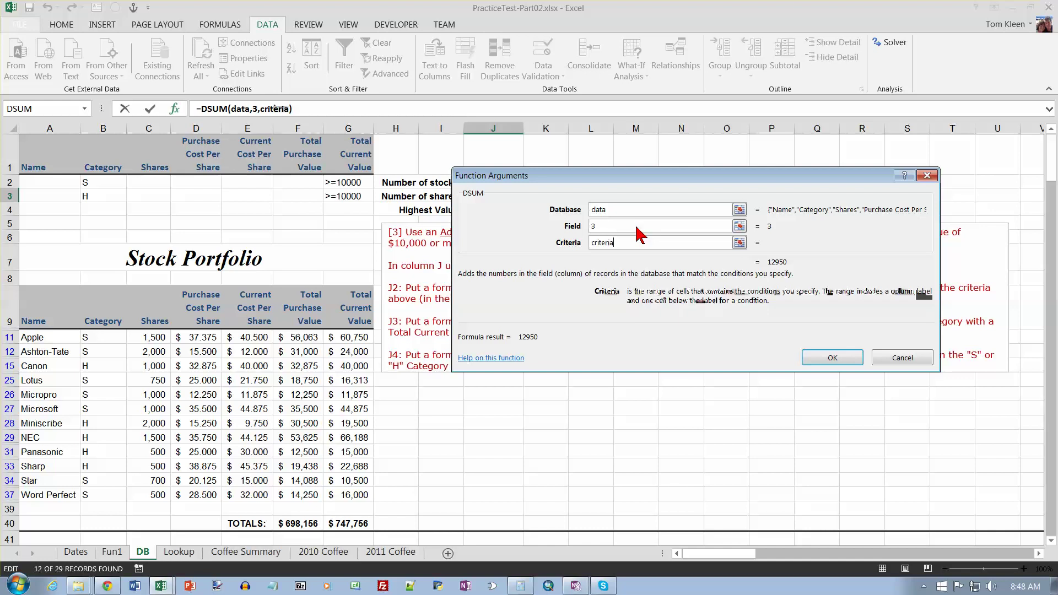
{"action": "type", "text": "eria"}
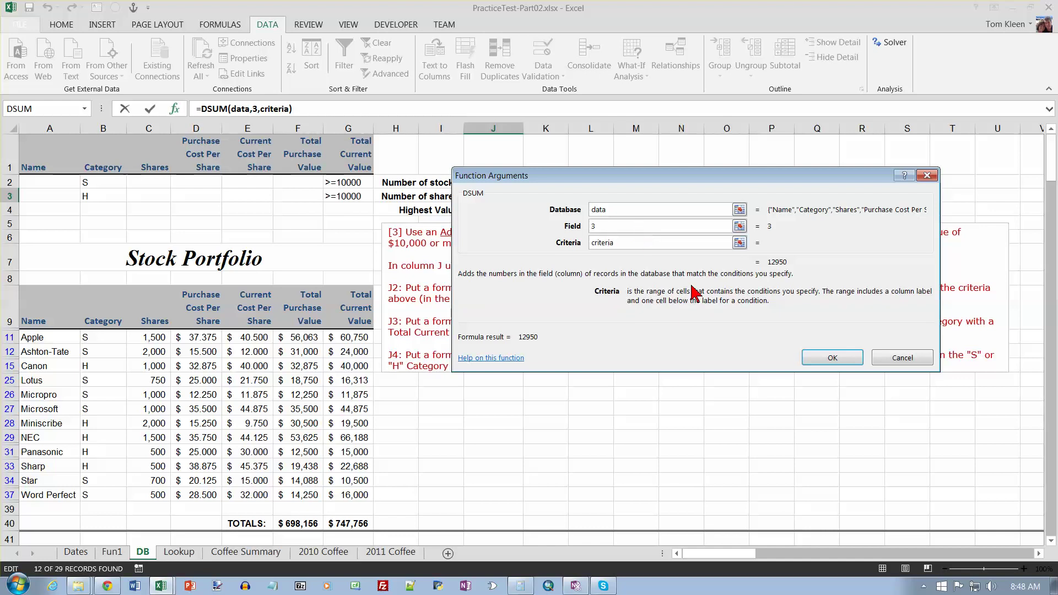
{"action": "left_click", "coordinate": [831, 360]}
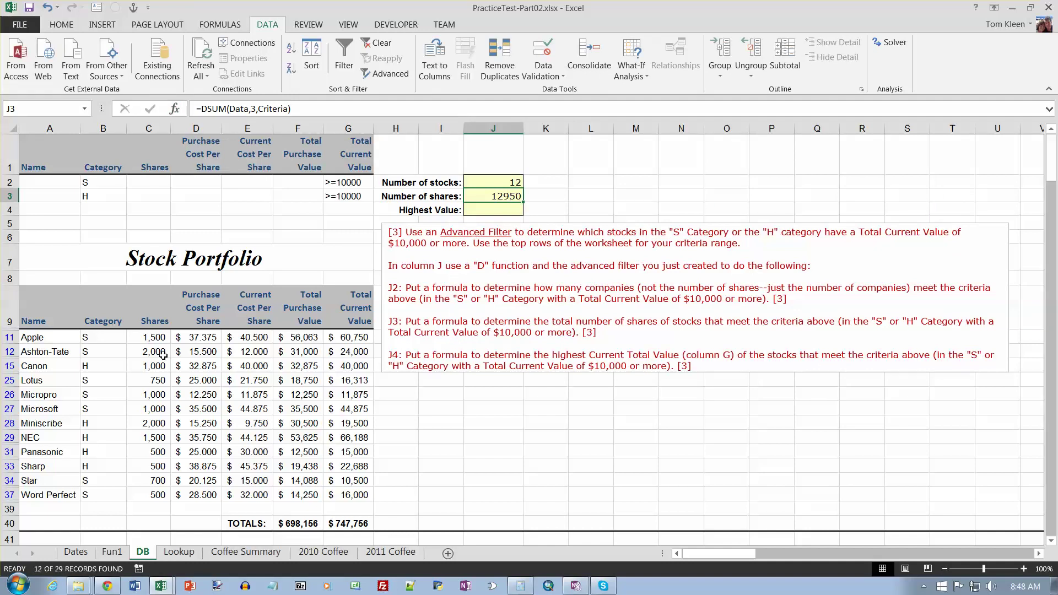
{"action": "left_click_drag", "start_coordinate": [161, 339], "coordinate": [144, 499]}
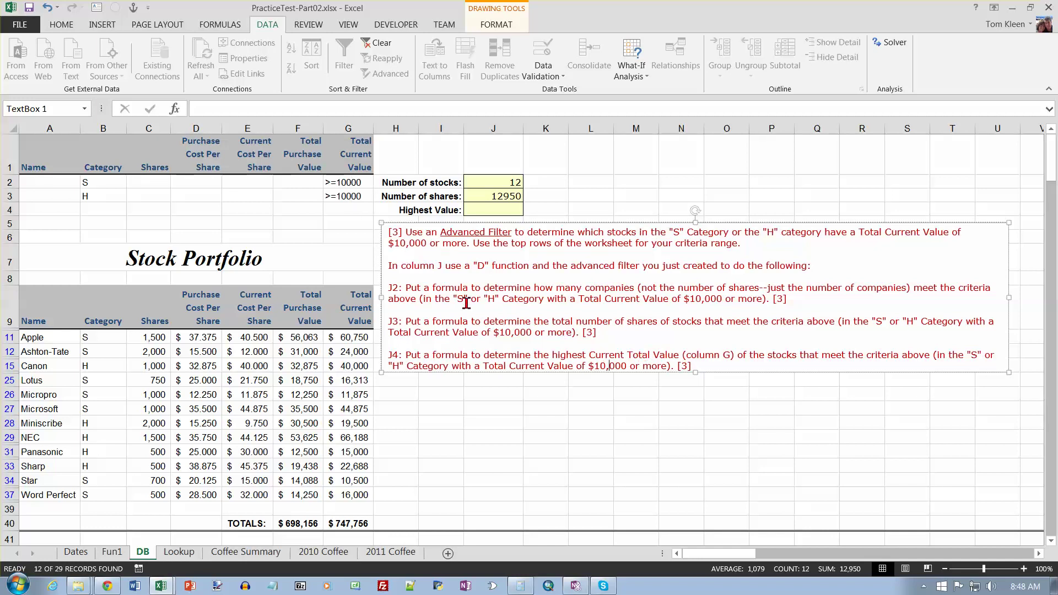
Enter DMAX in J4 with database data, field 6 and criteria criteria
{"action": "left_click", "coordinate": [497, 212]}
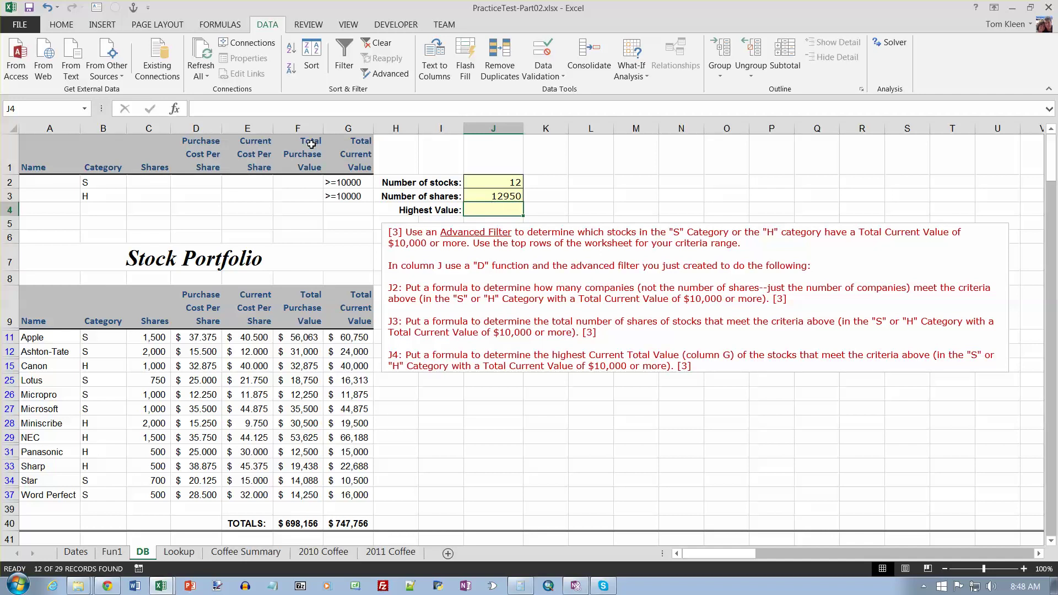
{"action": "left_click", "coordinate": [176, 110]}
{"action": "left_click", "coordinate": [616, 278]}
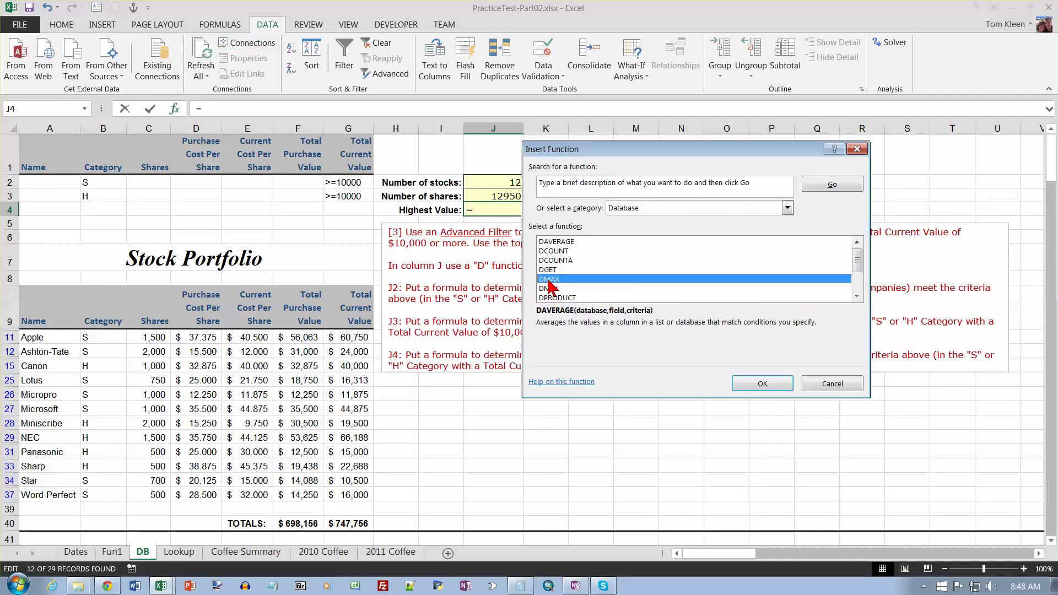
{"action": "left_click", "coordinate": [758, 385]}
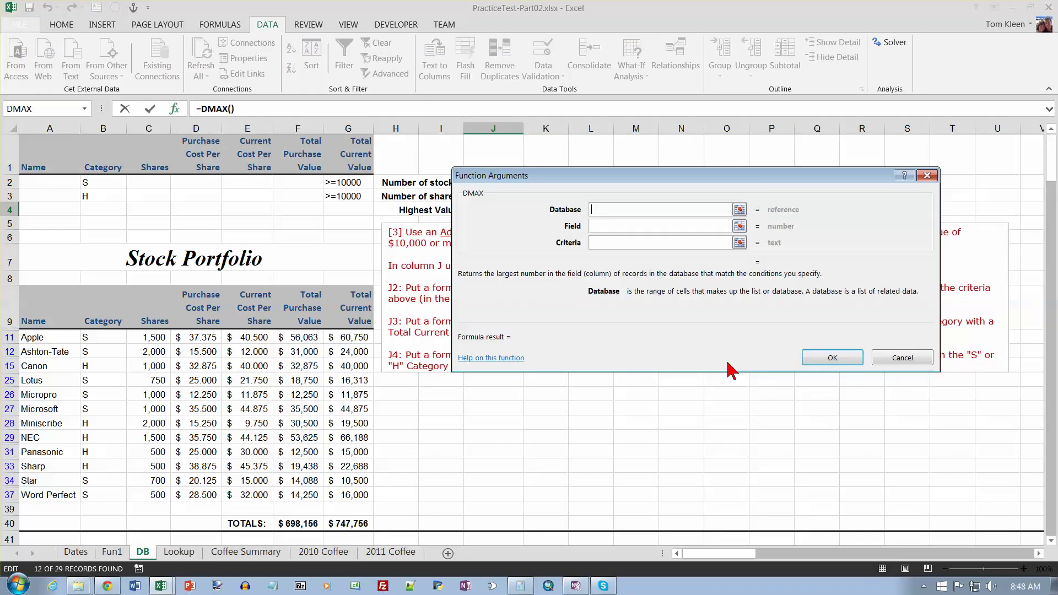
{"action": "type", "text": "data"}
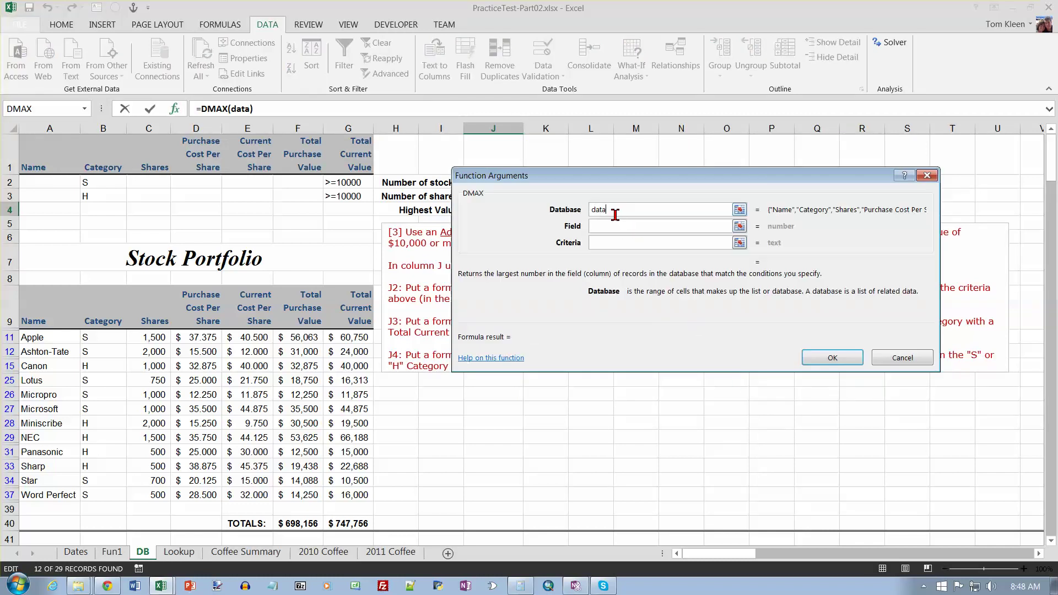
{"action": "key", "text": "Tab"}
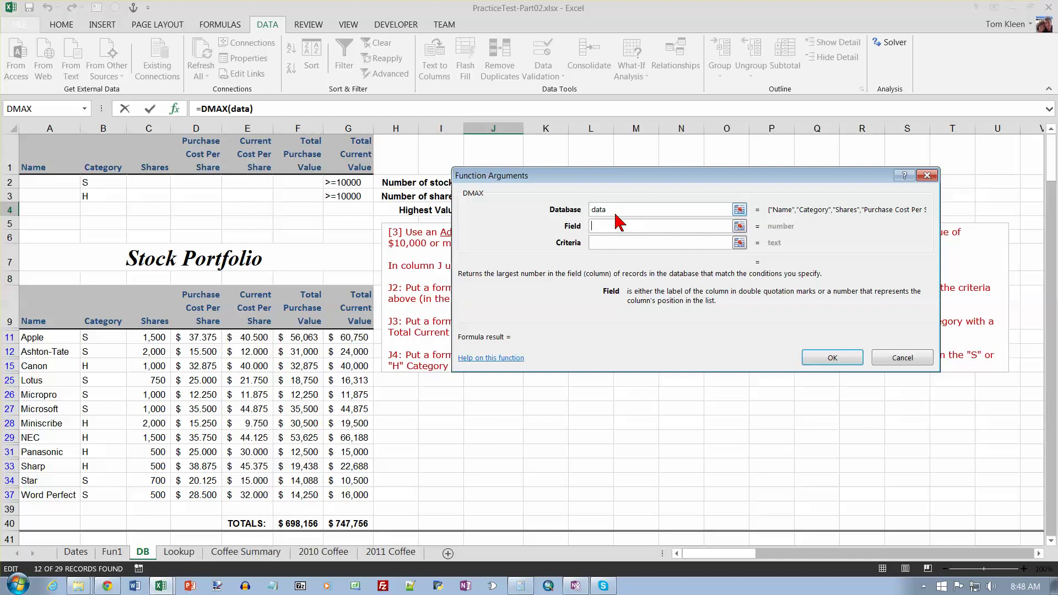
{"action": "type", "text": "6"}
{"action": "left_click_drag", "start_coordinate": [668, 177], "coordinate": [634, 430]}
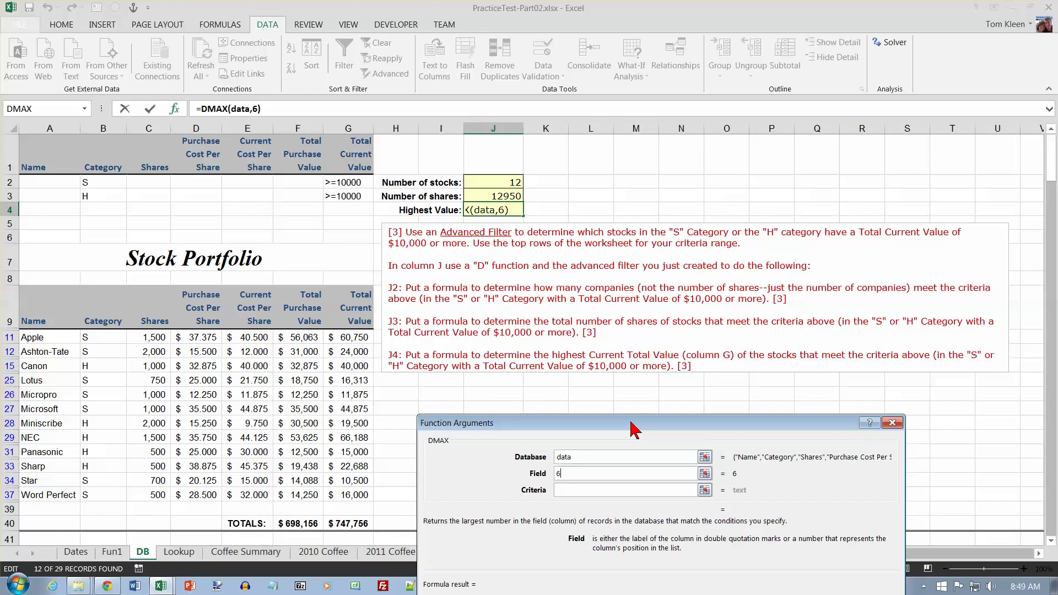
{"action": "left_click", "coordinate": [637, 279]}
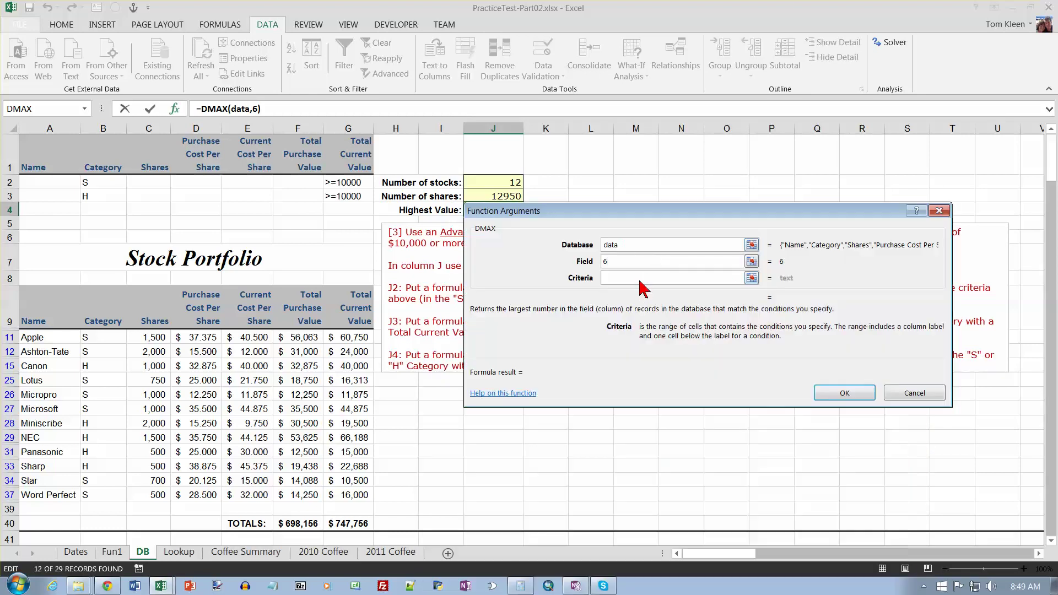
{"action": "type", "text": "criteria"}
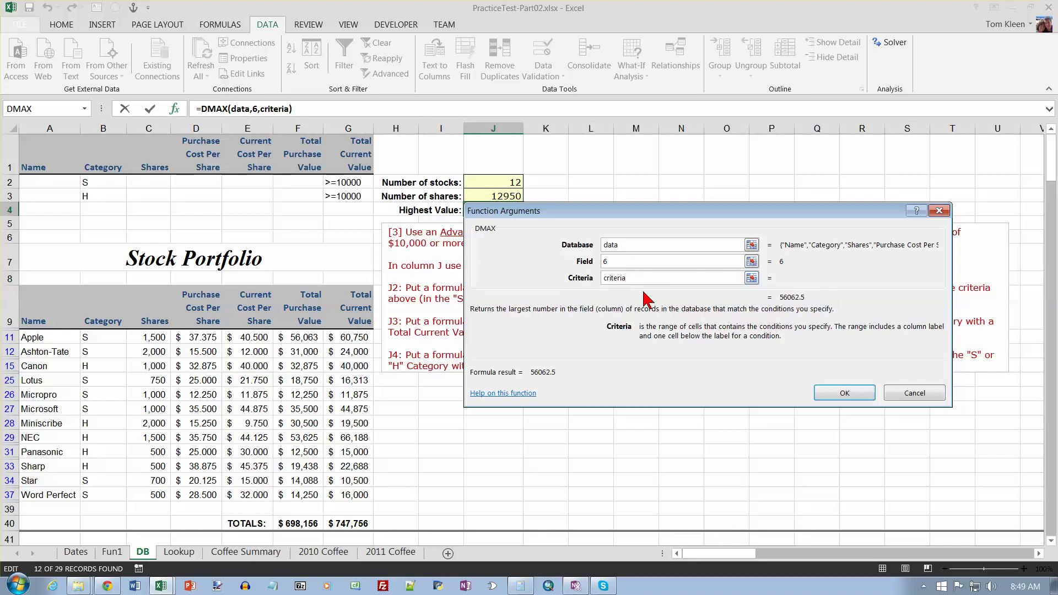
{"action": "key", "text": "Return"}
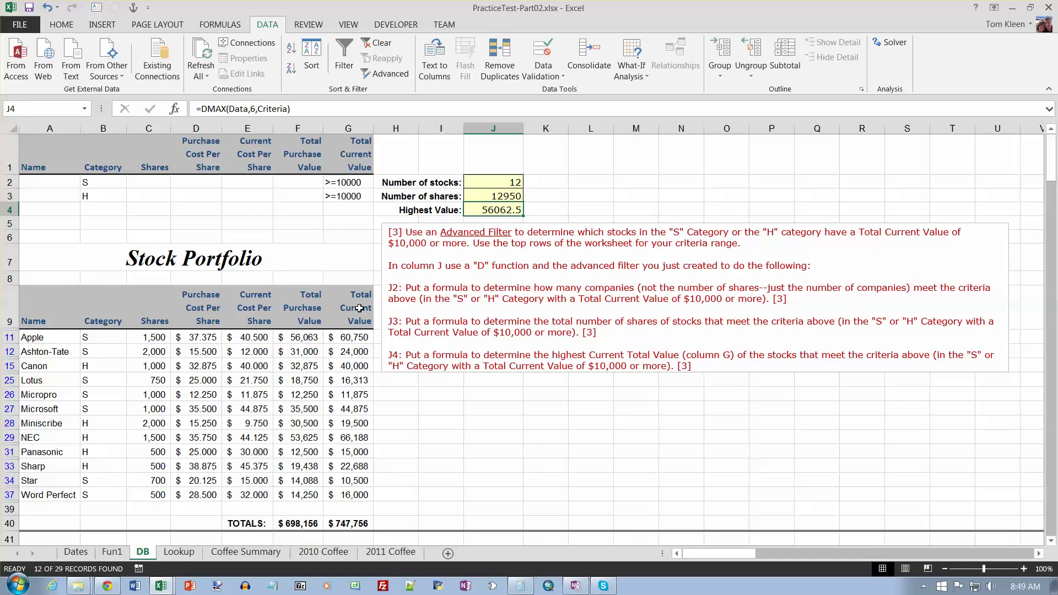
Correct the DMAX field argument in J4 so Highest Value returns 66187.5
{"action": "left_click", "coordinate": [258, 108]}
{"action": "key", "text": "BackSpace"}
{"action": "key", "text": "BackSpace"}
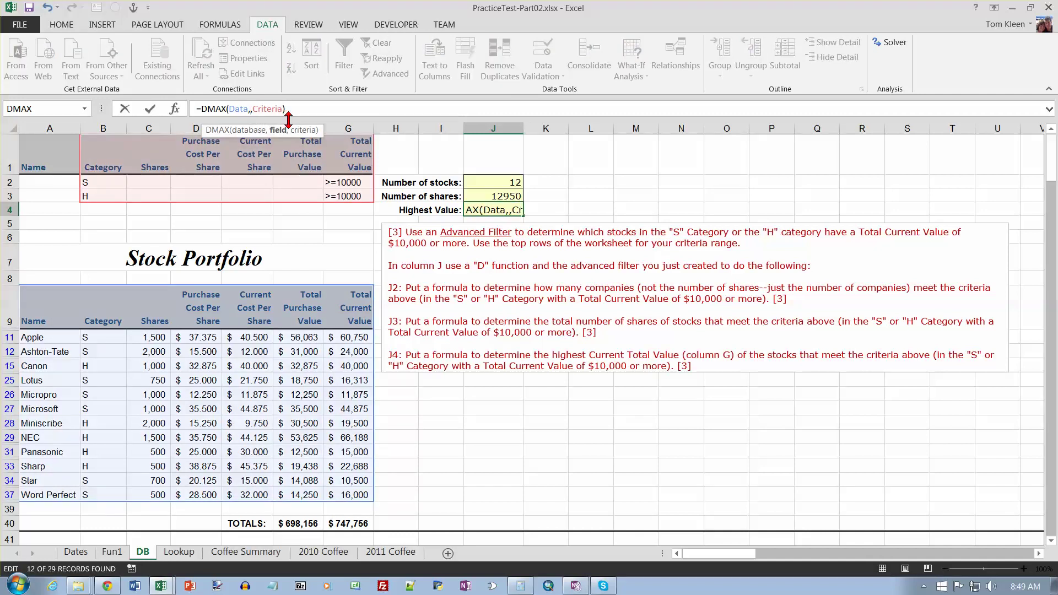
{"action": "key", "text": "Return"}
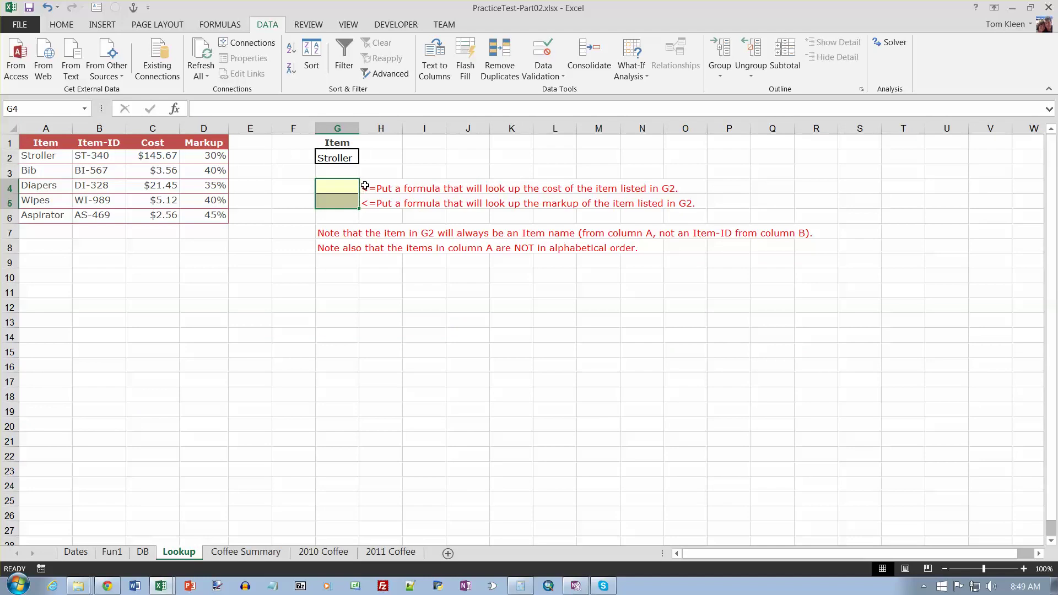
Start a VLOOKUP in G4 with lookup value G2 and table range A2:D6
{"action": "left_click", "coordinate": [339, 157]}
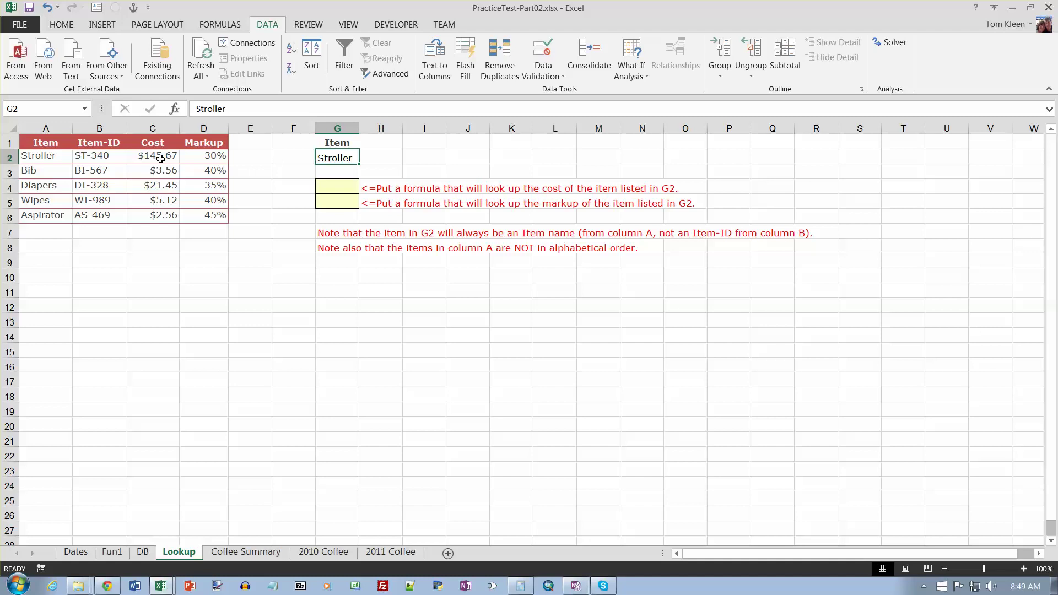
{"action": "left_click", "coordinate": [344, 185]}
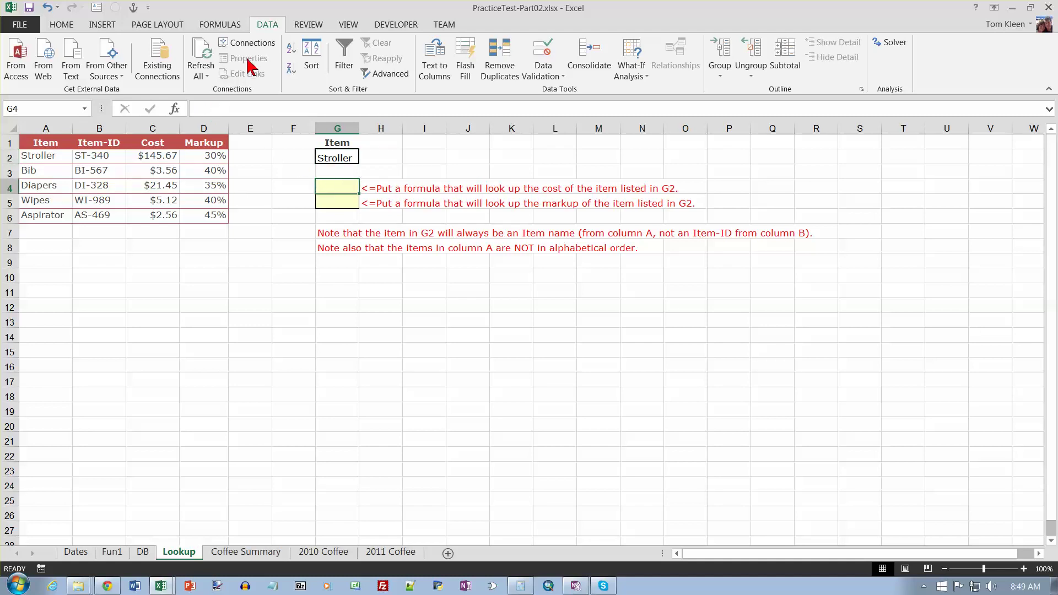
{"action": "left_click", "coordinate": [220, 24]}
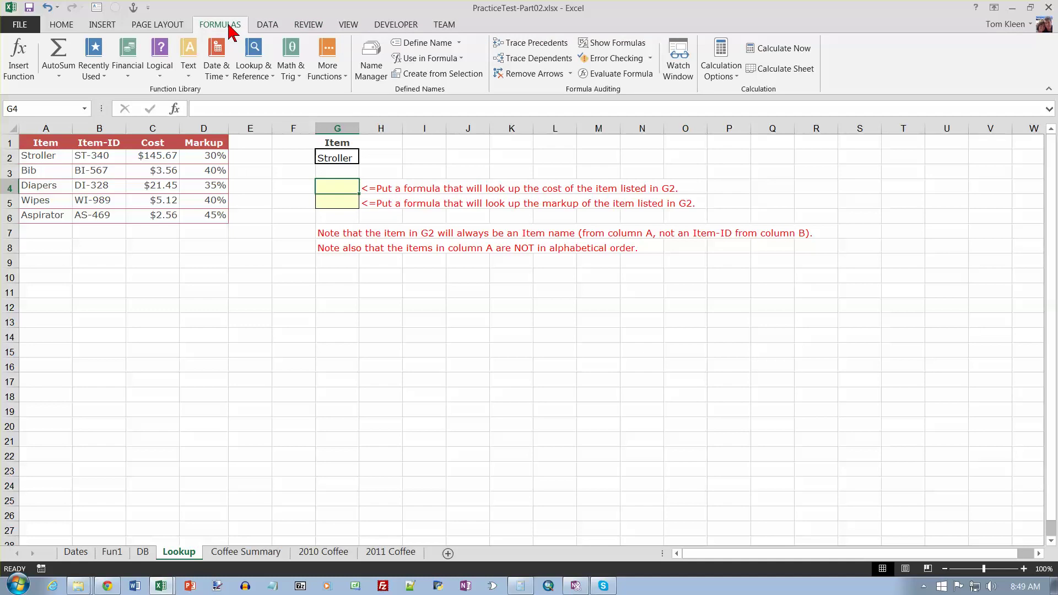
{"action": "left_click", "coordinate": [267, 78]}
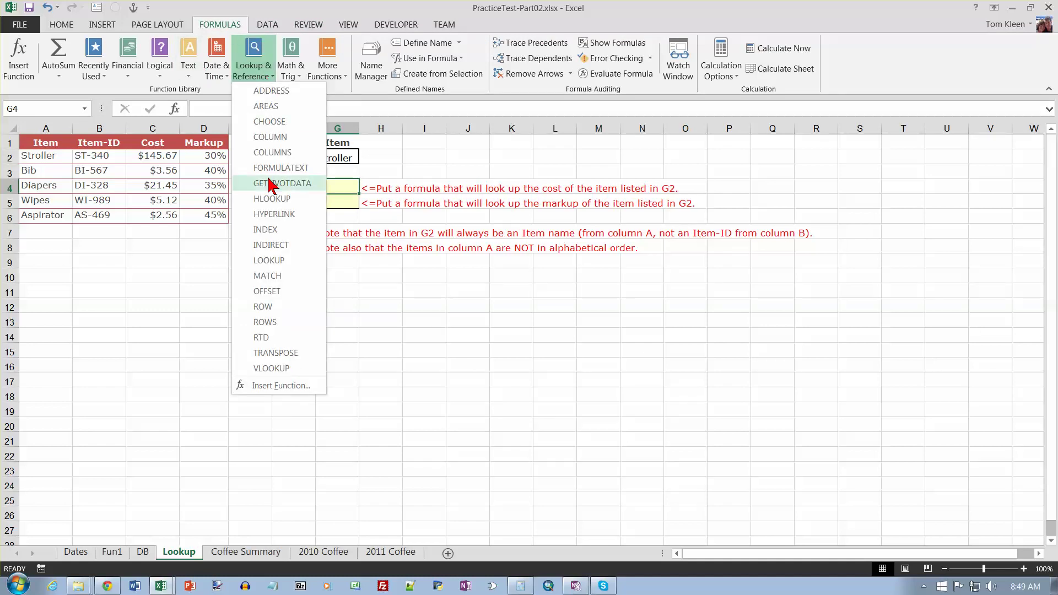
{"action": "left_click", "coordinate": [271, 368]}
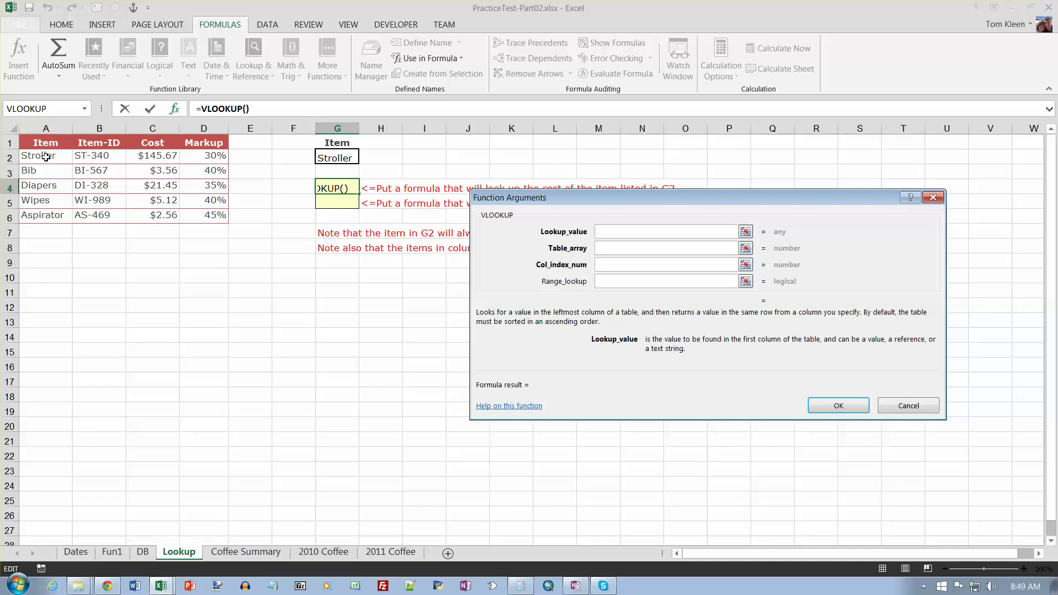
{"action": "left_click_drag", "start_coordinate": [42, 157], "coordinate": [192, 211]}
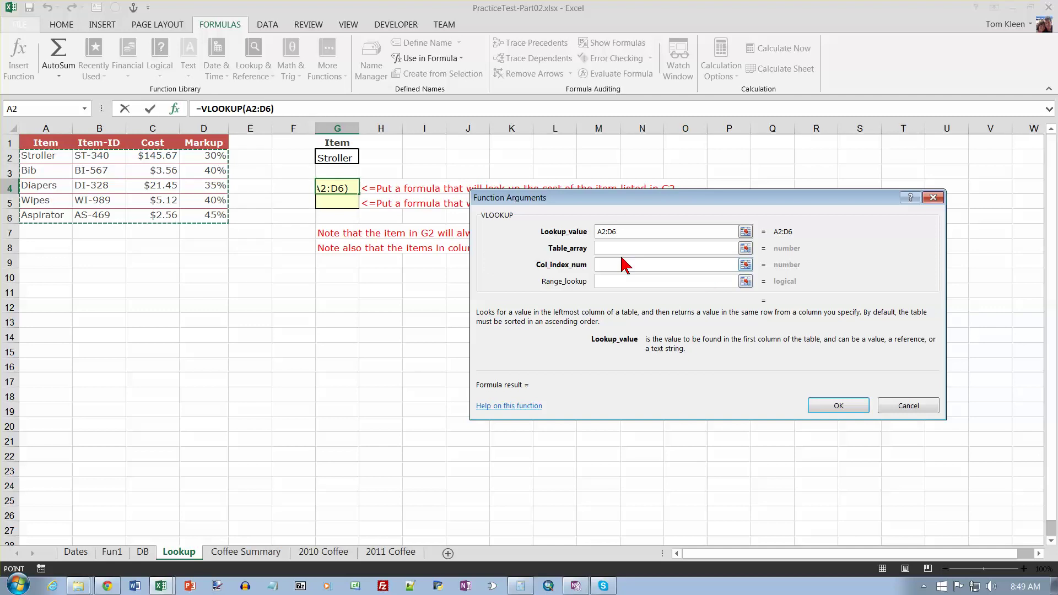
{"action": "left_click_drag", "start_coordinate": [617, 232], "coordinate": [587, 232]}
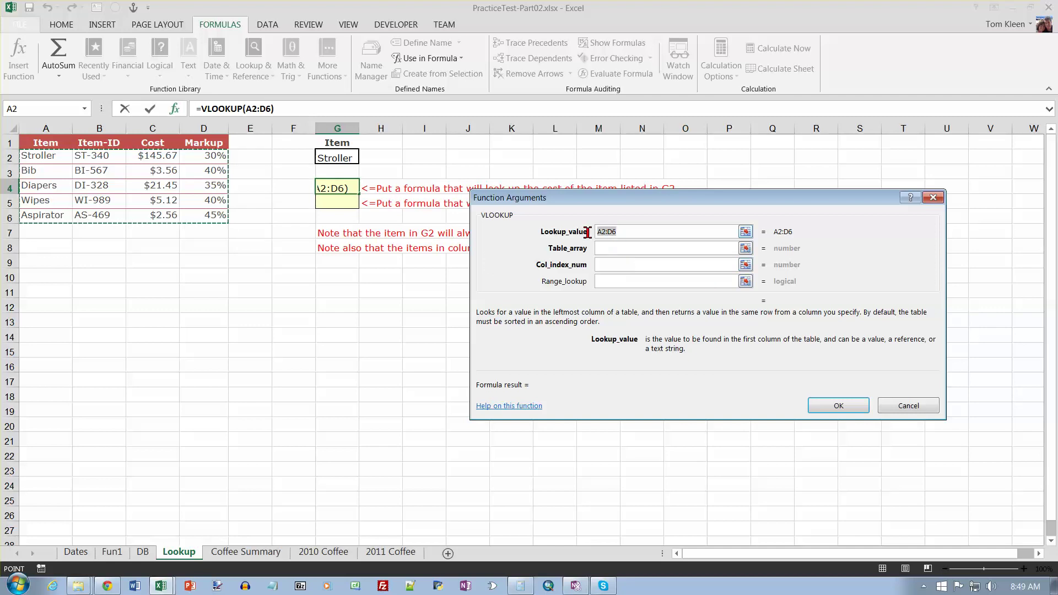
{"action": "left_click", "coordinate": [344, 158]}
{"action": "left_click", "coordinate": [603, 249]}
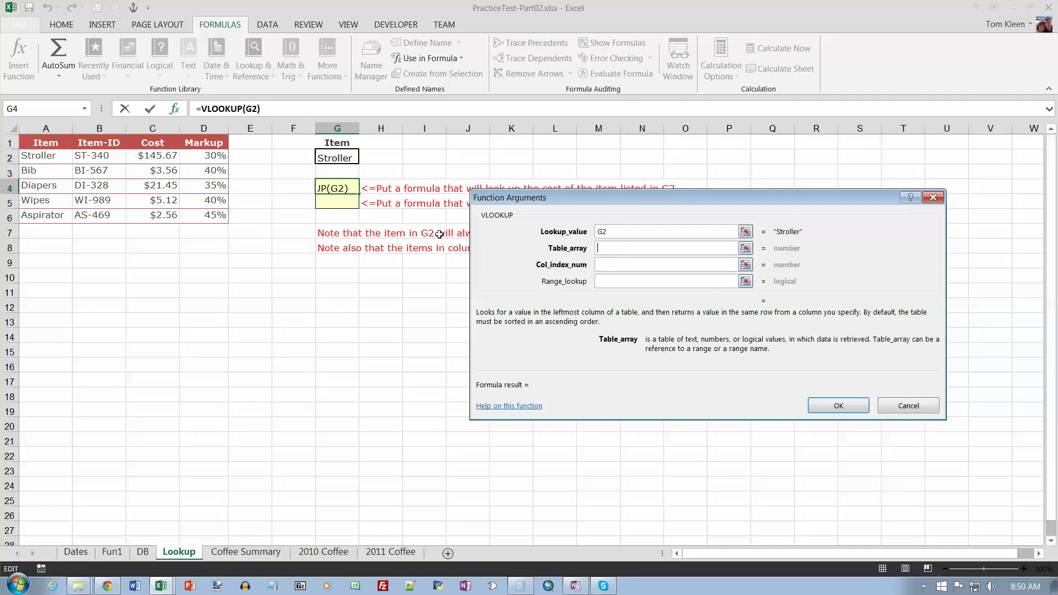
{"action": "left_click_drag", "start_coordinate": [58, 157], "coordinate": [191, 209]}
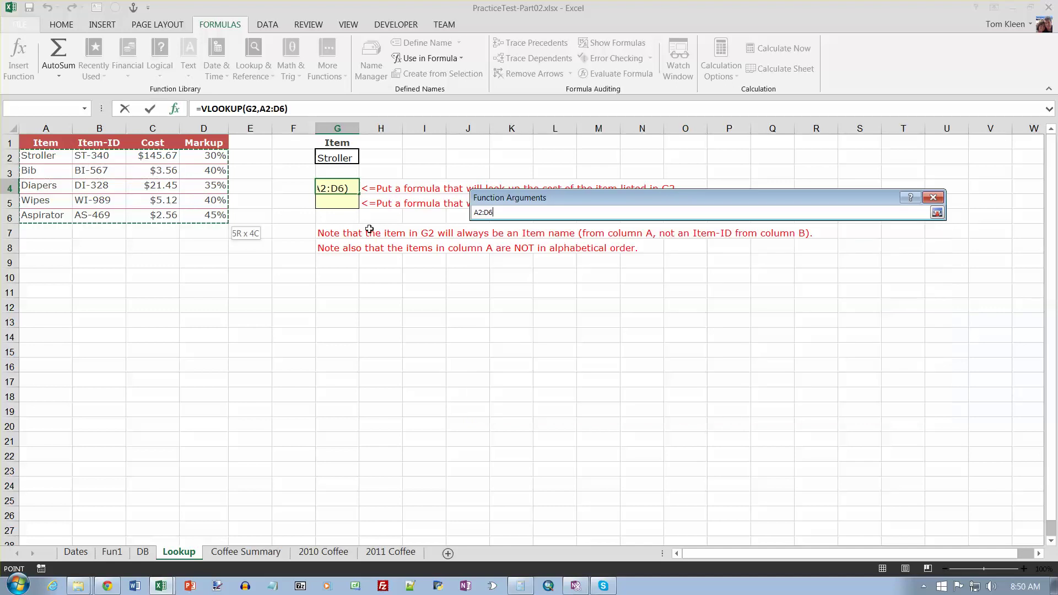
Finish G4's VLOOKUP with column index 3 and FALSE for an exact match
{"action": "left_click_drag", "start_coordinate": [631, 199], "coordinate": [637, 225]}
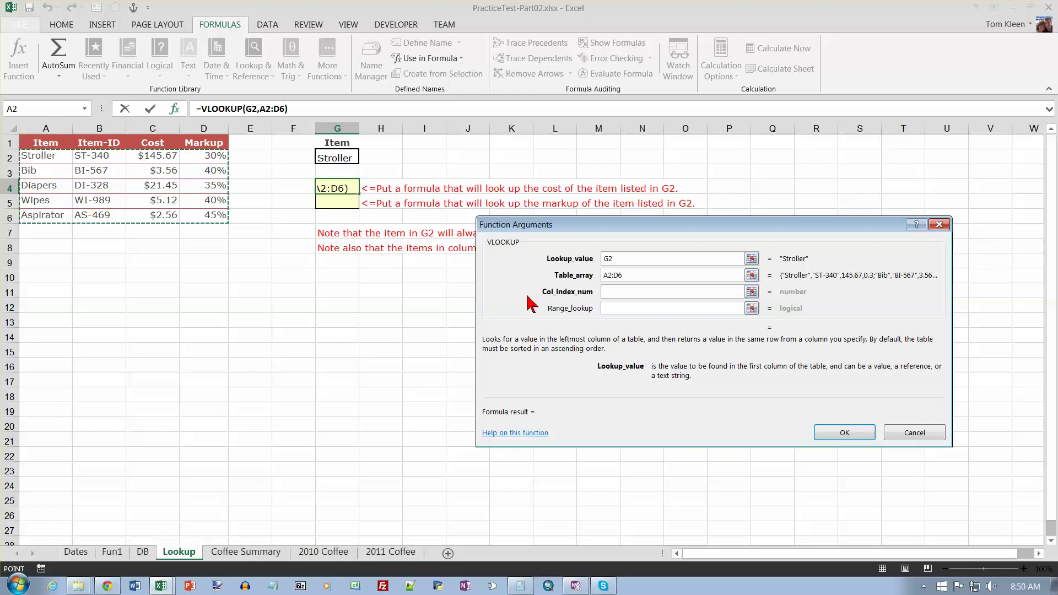
{"action": "left_click", "coordinate": [620, 294]}
{"action": "type", "text": "3"}
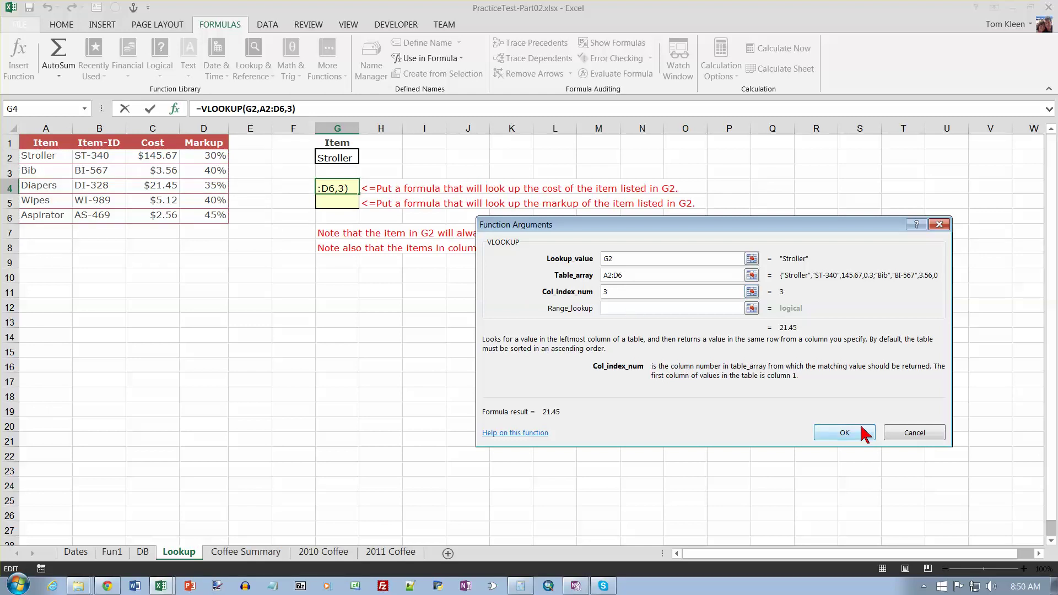
{"action": "left_click_drag", "start_coordinate": [639, 227], "coordinate": [526, 280]}
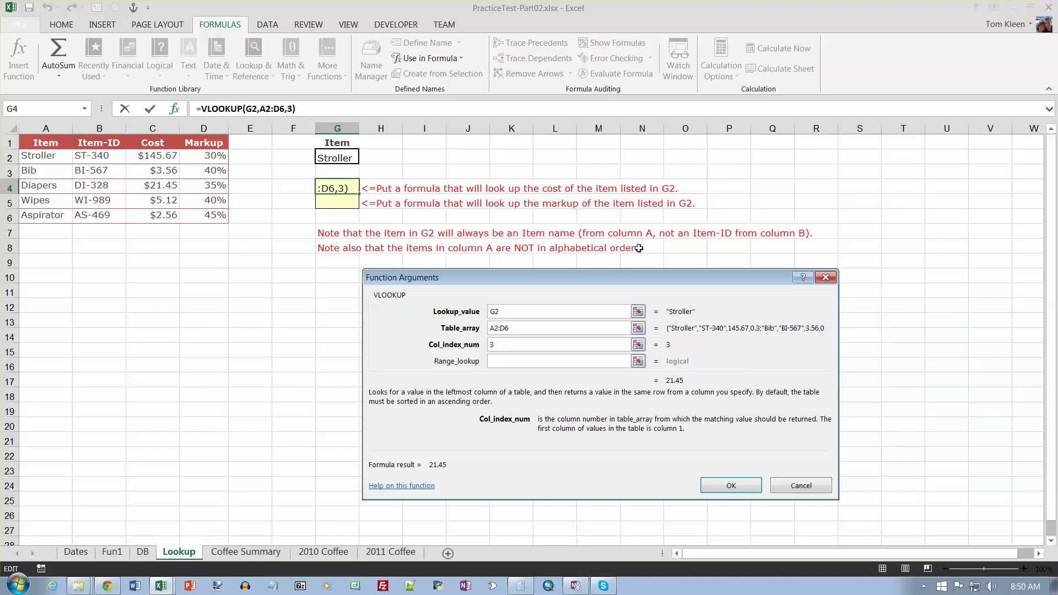
{"action": "left_click", "coordinate": [528, 364]}
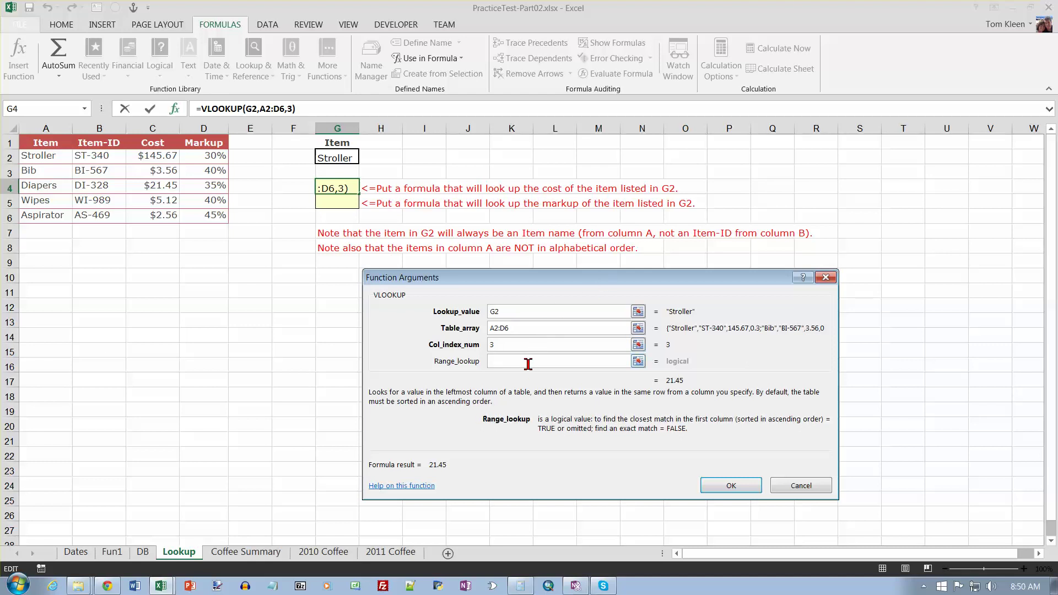
{"action": "type", "text": "false"}
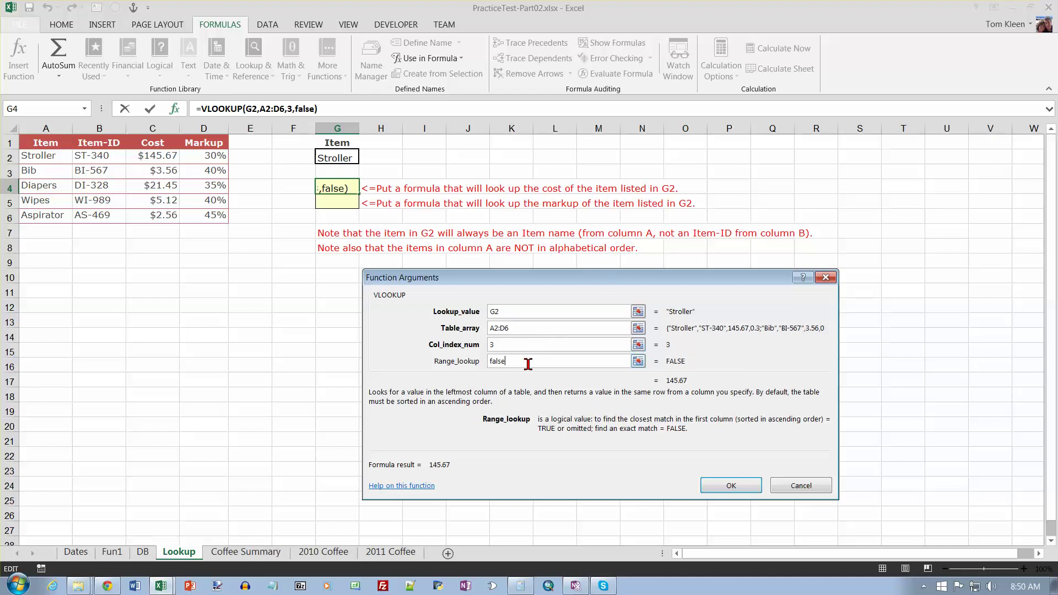
{"action": "key", "text": "Return"}
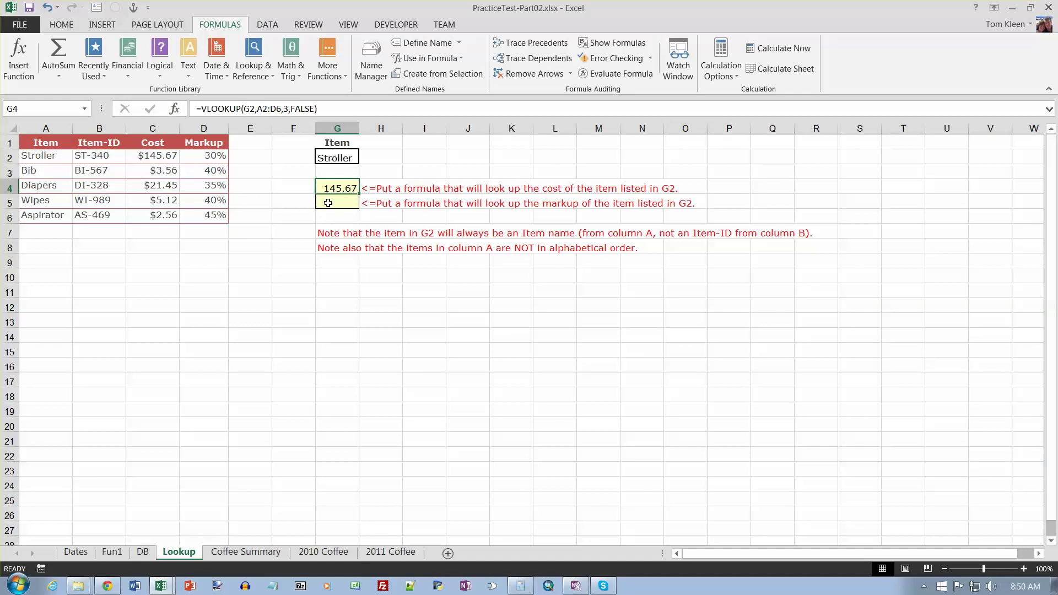
Enter Aspirator in G2 so G4 returns its cost of 2.56
{"action": "left_click", "coordinate": [337, 159]}
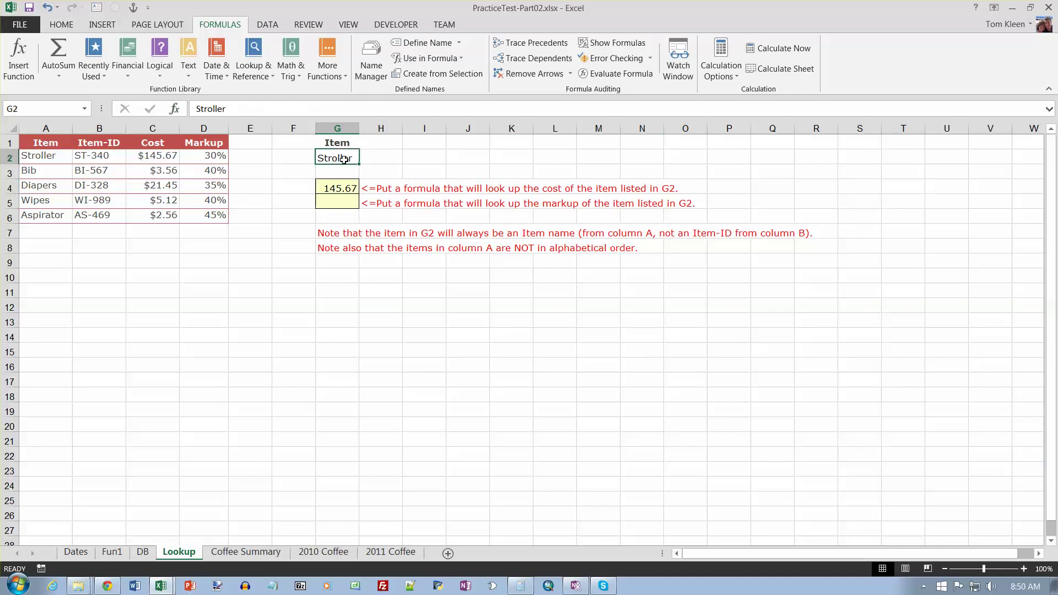
{"action": "type", "text": "Asp"}
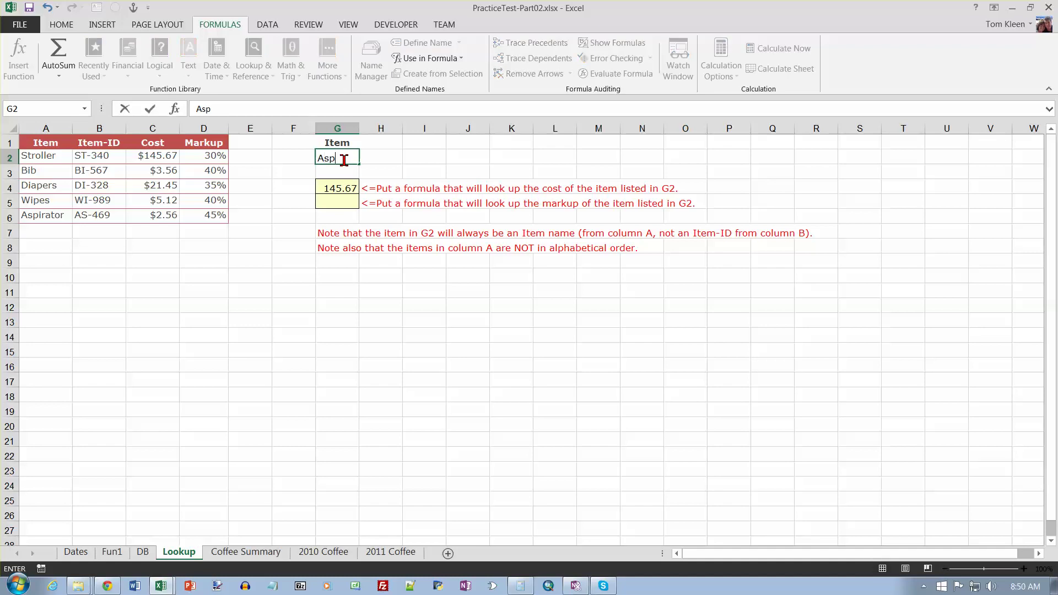
{"action": "type", "text": "irator"}
{"action": "key", "text": "Return"}
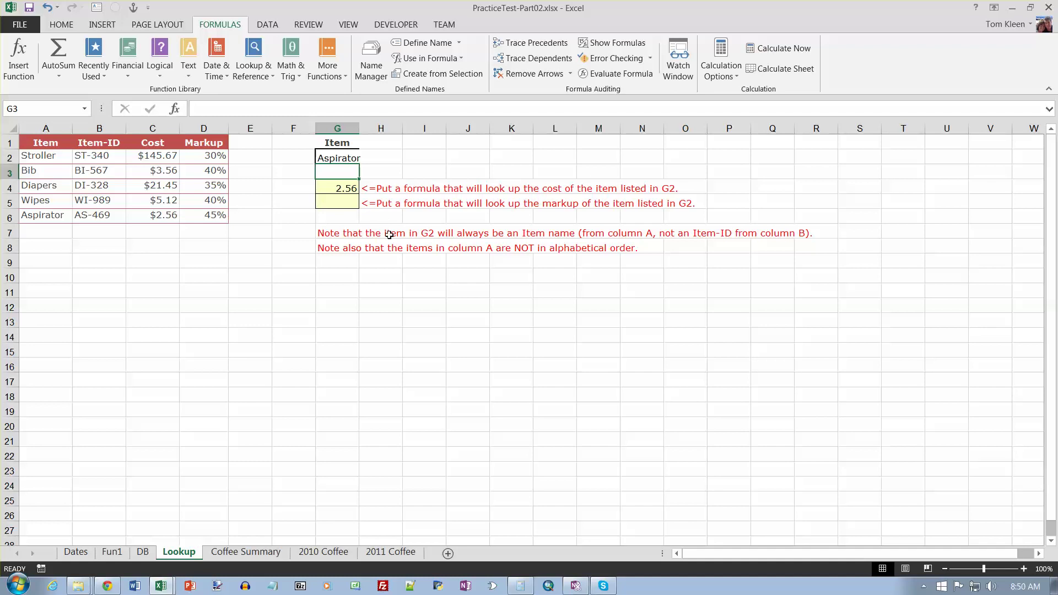
Copy G4's cost lookup formula into G5
{"action": "left_click", "coordinate": [337, 201]}
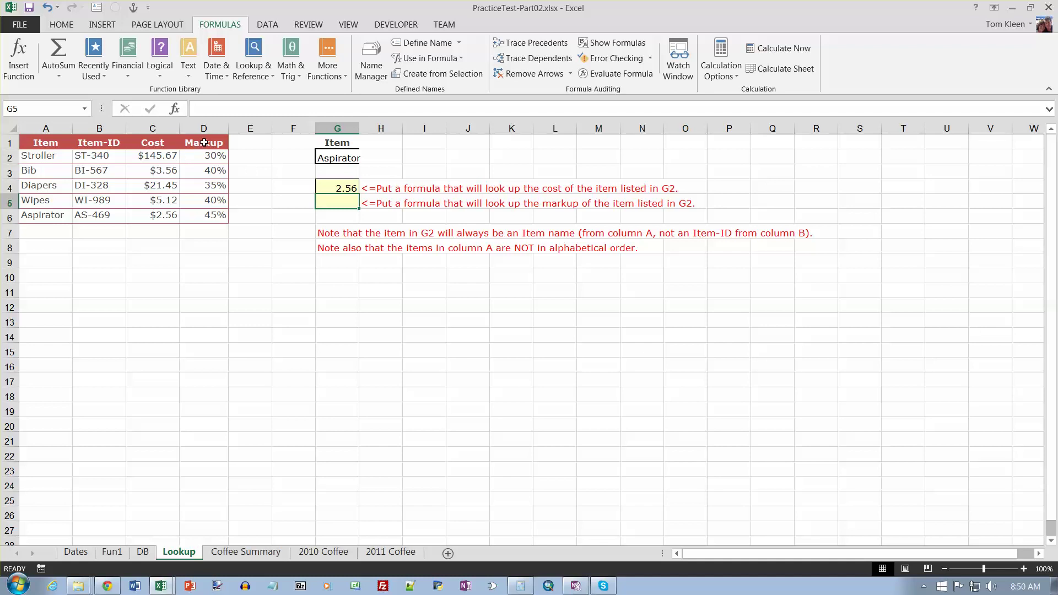
{"action": "left_click", "coordinate": [334, 182]}
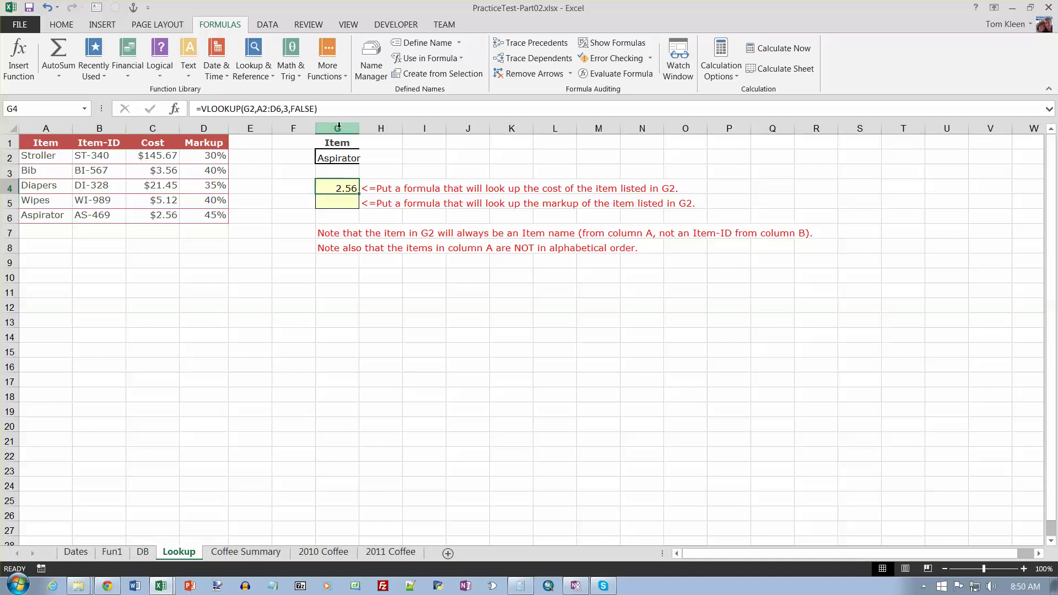
{"action": "key", "text": "F2"}
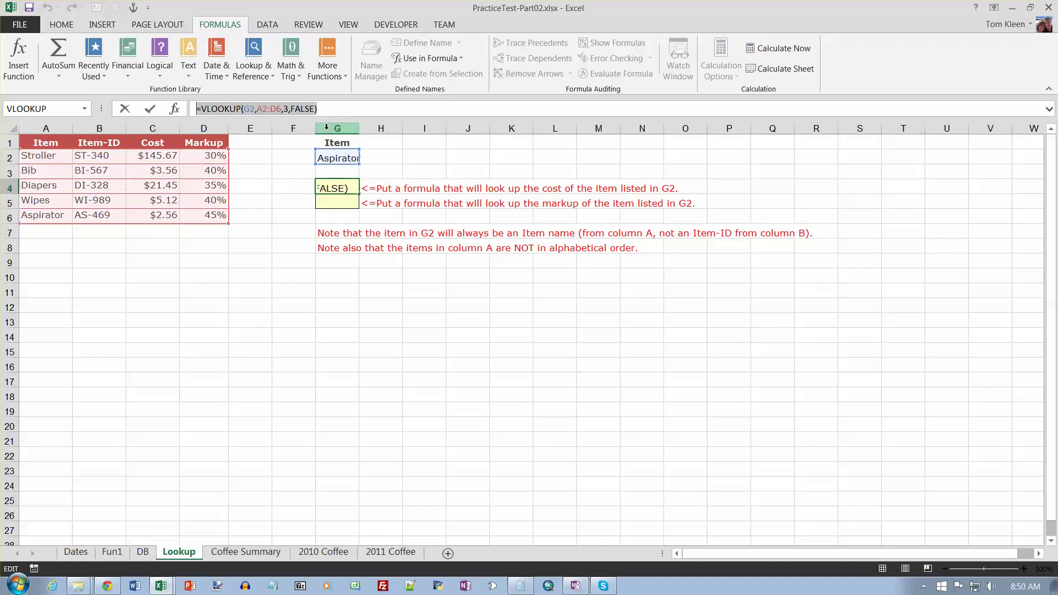
{"action": "type", "text": "="}
{"action": "left_click", "coordinate": [337, 203]}
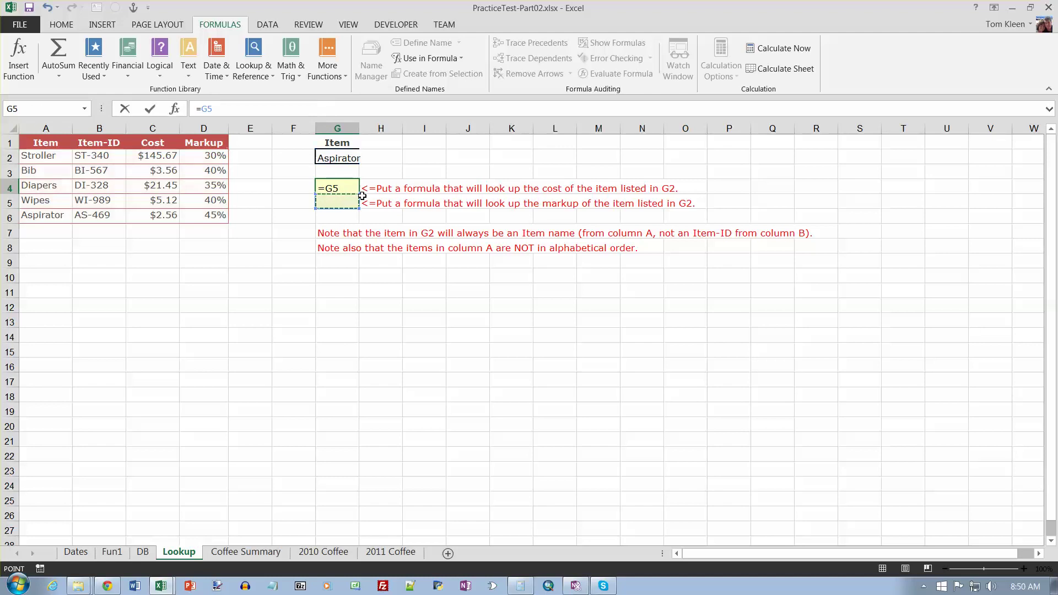
{"action": "key", "text": "Escape"}
{"action": "key", "text": "Down"}
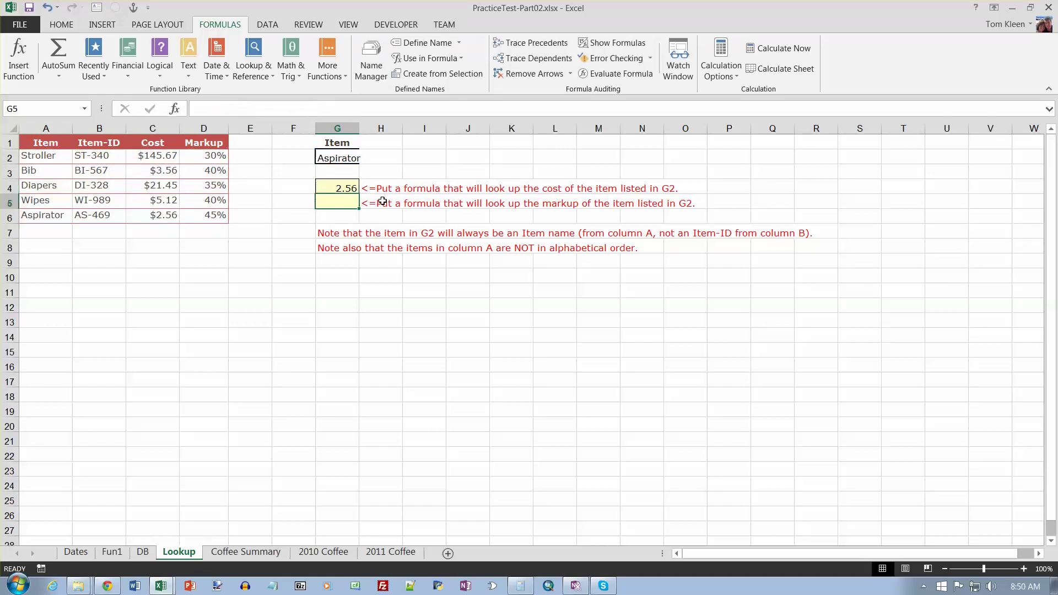
{"action": "type", "text": "=VLOOKUP(G2,A2:D6,3,FALSE)"}
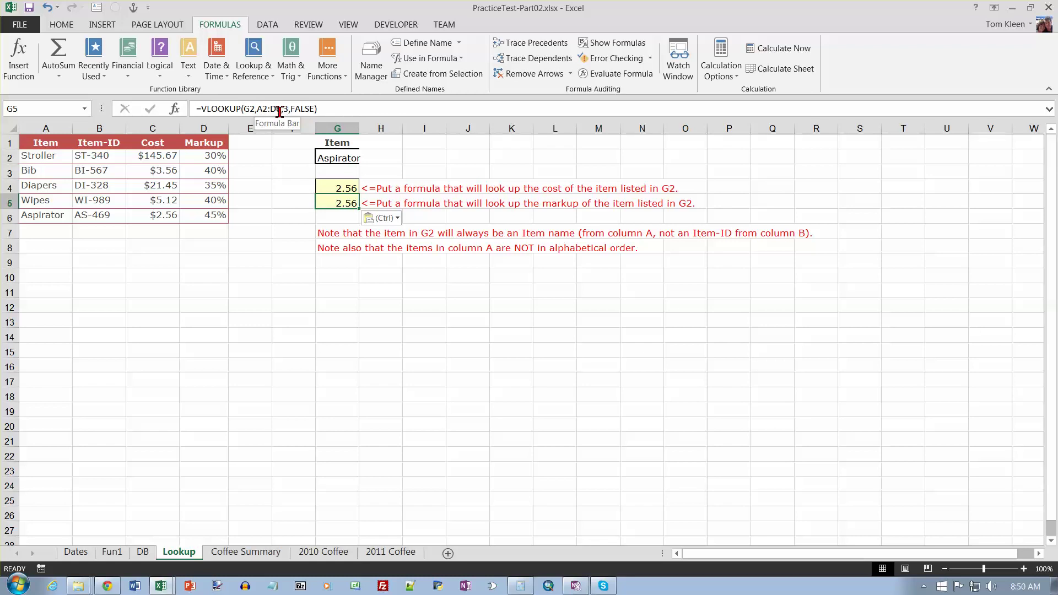
{"action": "double_click", "coordinate": [338, 203]}
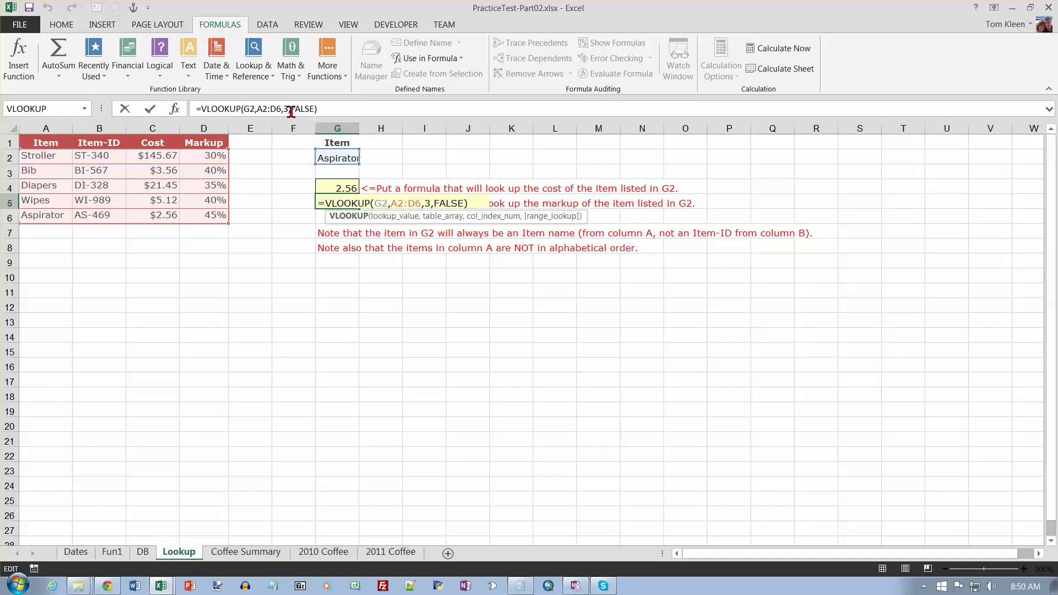
{"action": "key", "text": "Escape"}
{"action": "key", "text": "ctrl+v"}
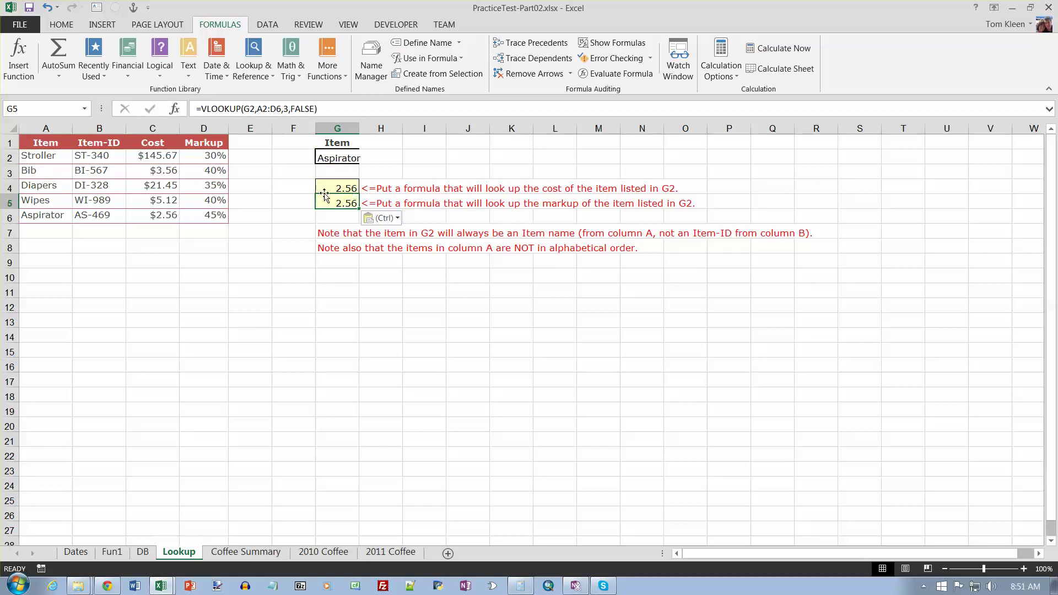
Change G5's column index to 4, fixing the #REF! from column 5, to return the markup
{"action": "left_click", "coordinate": [289, 109]}
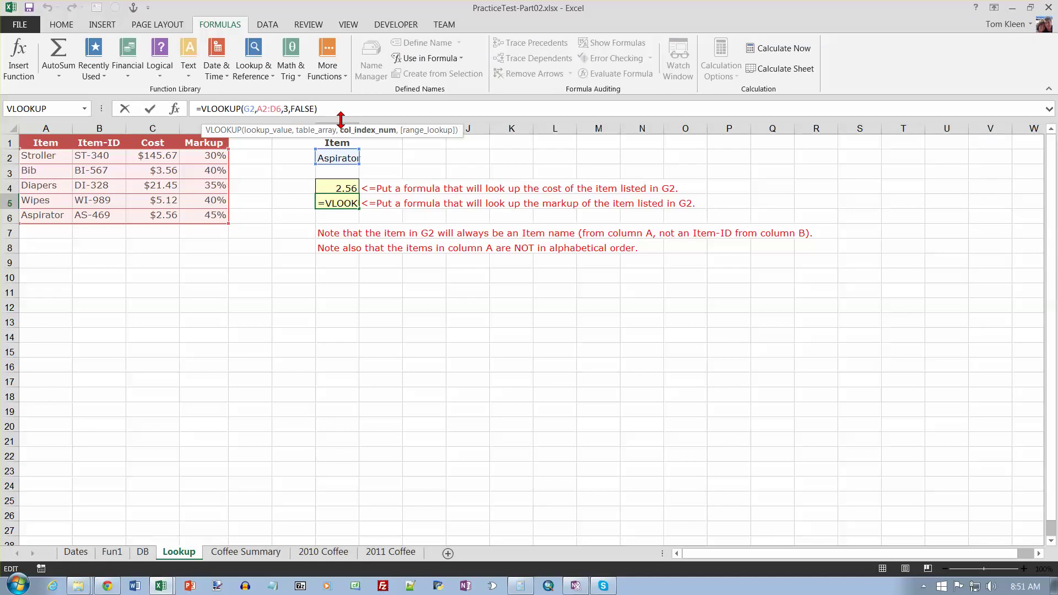
{"action": "key", "text": "BackSpace"}
{"action": "type", "text": "5"}
{"action": "key", "text": "Return"}
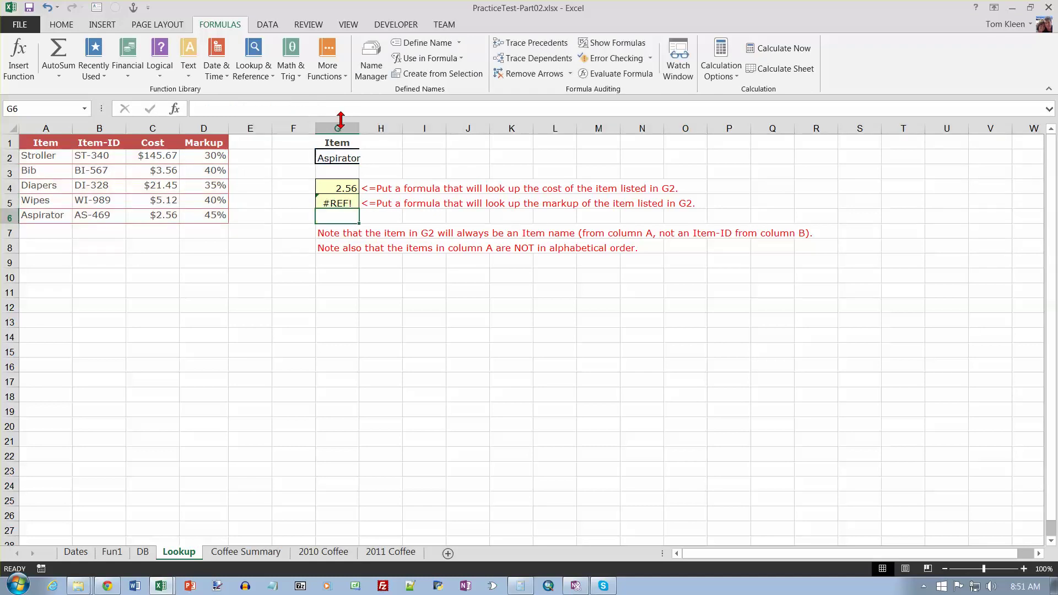
{"action": "left_click", "coordinate": [333, 203]}
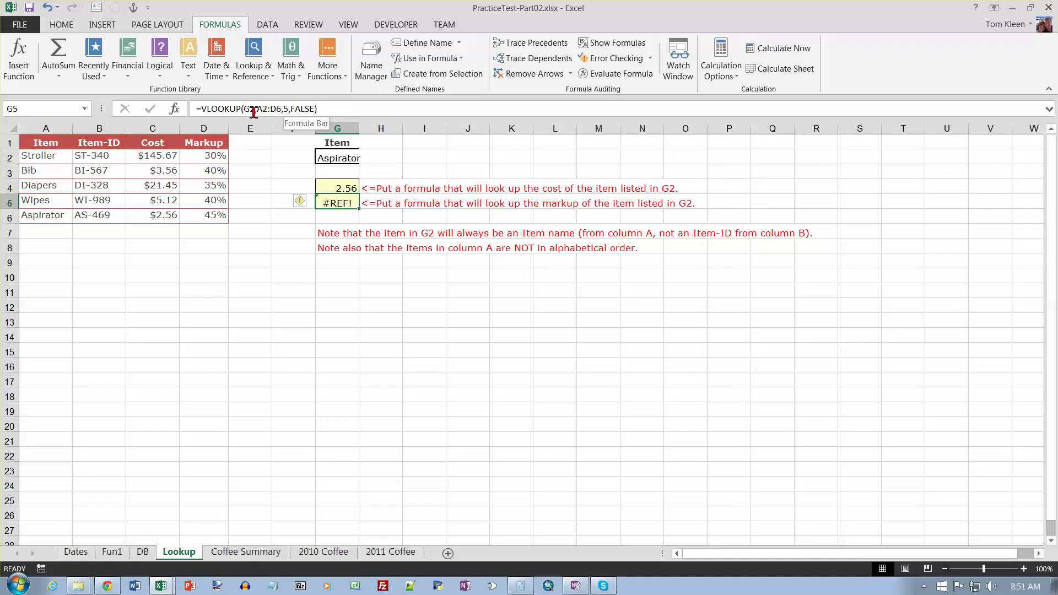
{"action": "left_click", "coordinate": [287, 110]}
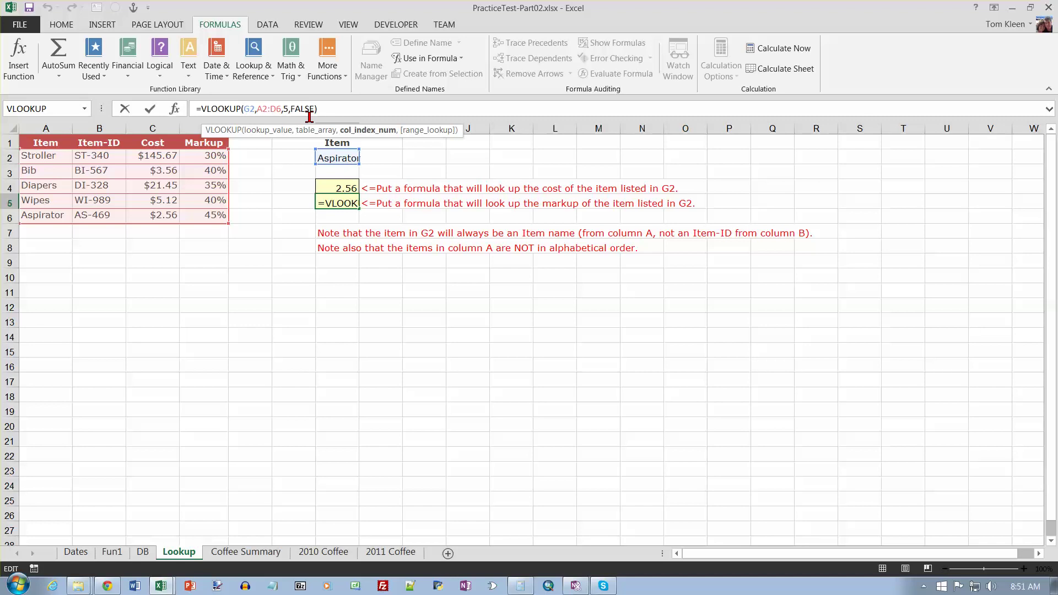
{"action": "key", "text": "BackSpace"}
{"action": "type", "text": "4"}
{"action": "key", "text": "Return"}
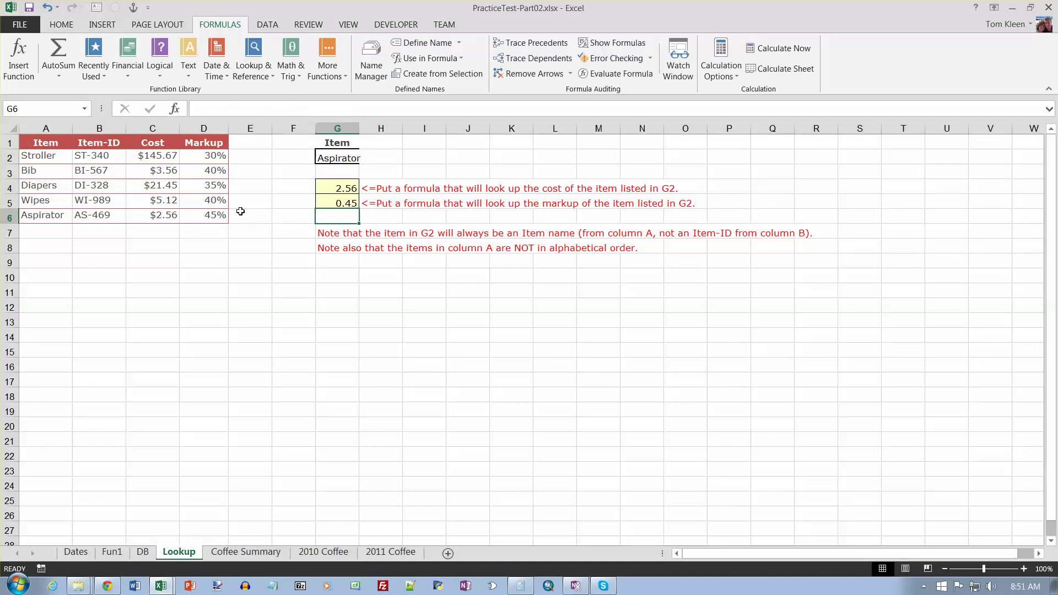
Apply Percent Style to G5 so it shows 45%, then go to Coffee Summary
{"action": "left_click", "coordinate": [341, 204]}
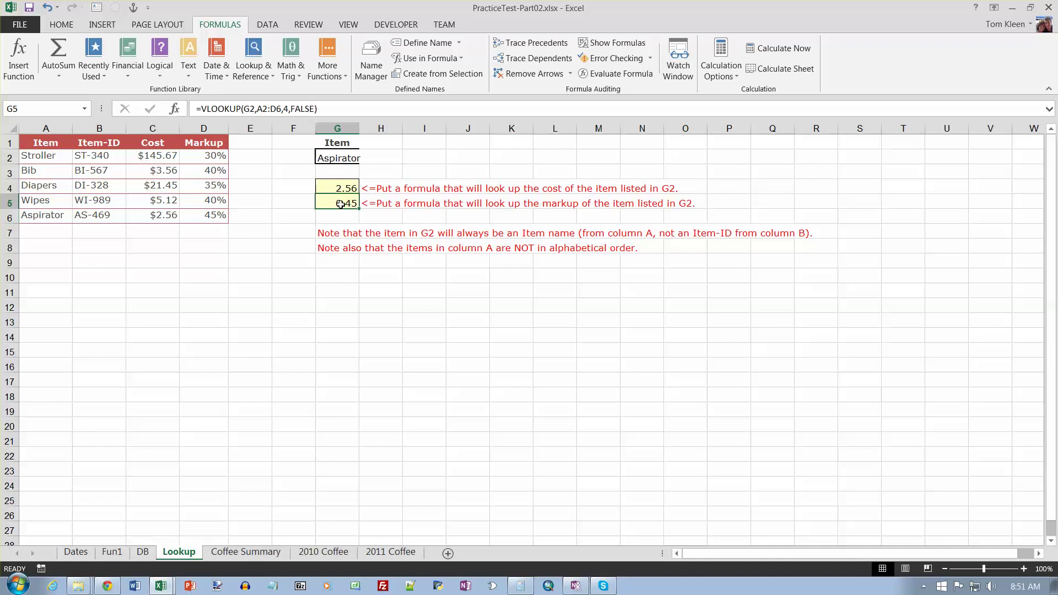
{"action": "left_click", "coordinate": [66, 25]}
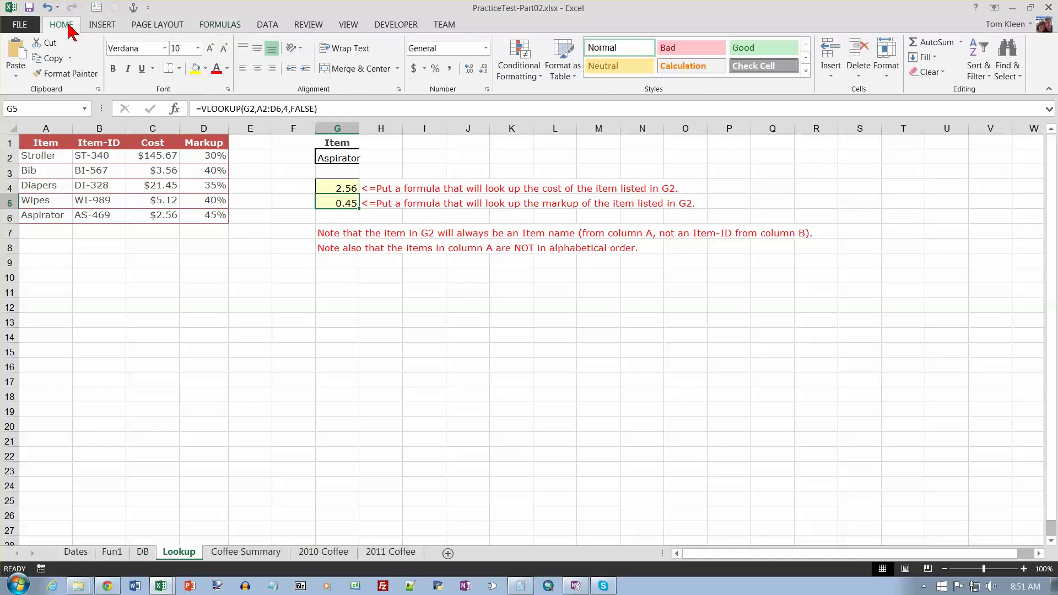
{"action": "left_click", "coordinate": [435, 69]}
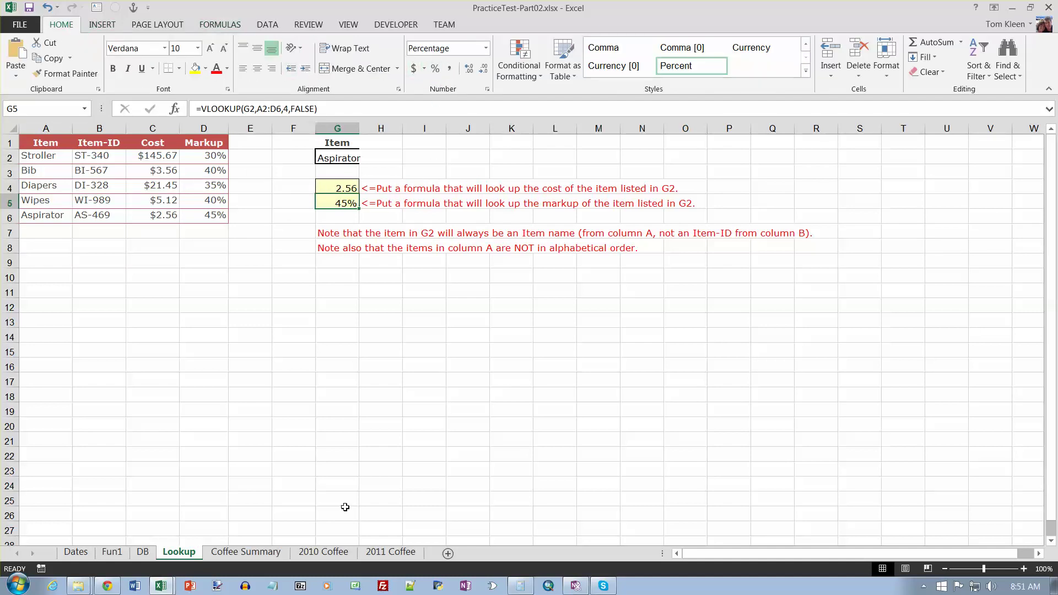
{"action": "left_click", "coordinate": [276, 552]}
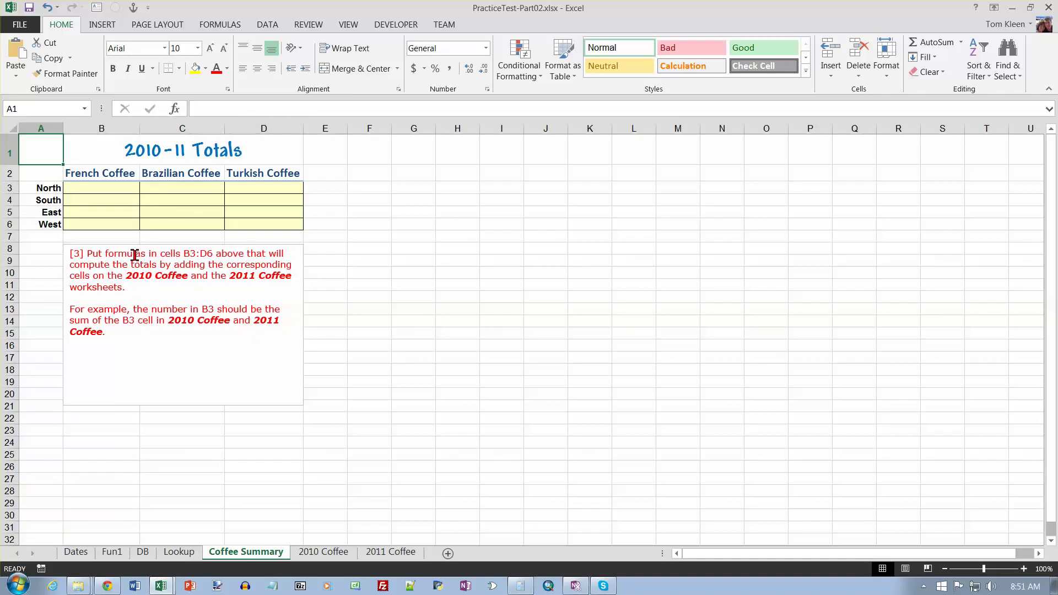
Review the B3:D6 totals range and the 2010 and 2011 Coffee sheet figures
{"action": "left_click_drag", "start_coordinate": [110, 185], "coordinate": [260, 224]}
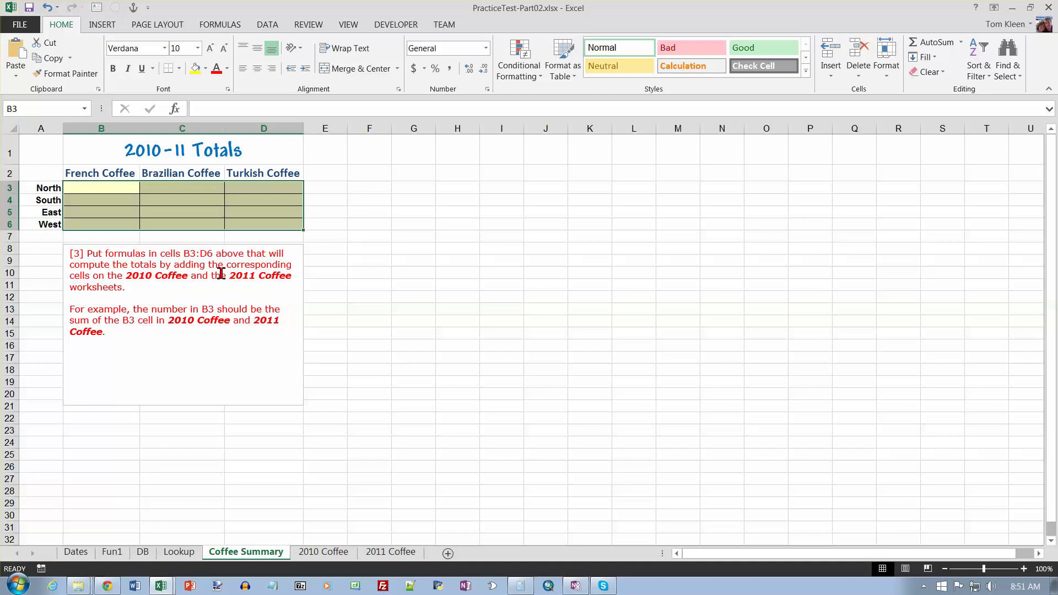
{"action": "key", "text": "ctrl+Page_Down"}
{"action": "key", "text": "ctrl+Page_Down"}
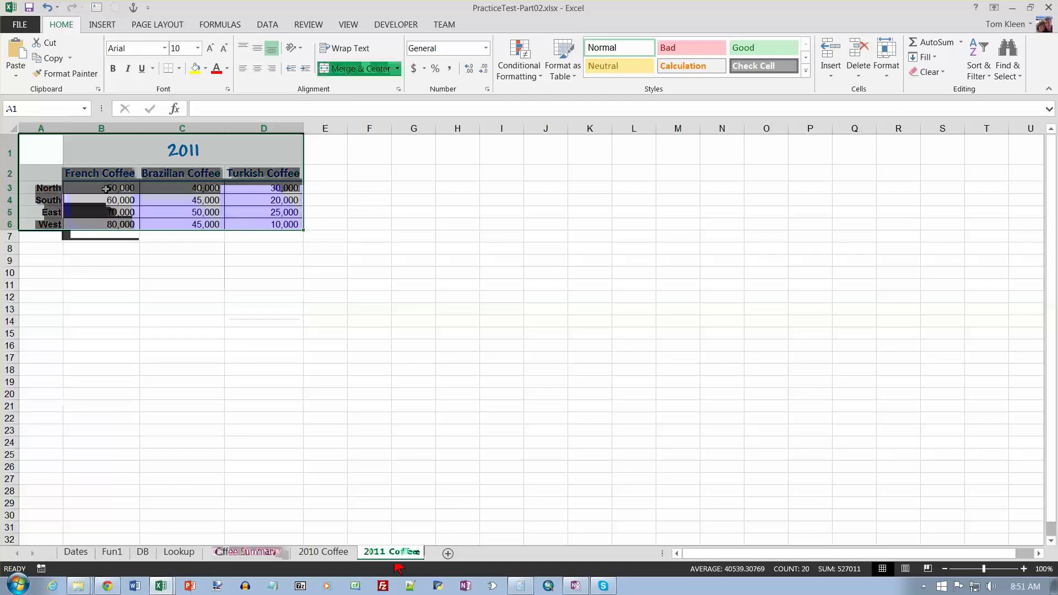
{"action": "left_click", "coordinate": [323, 552]}
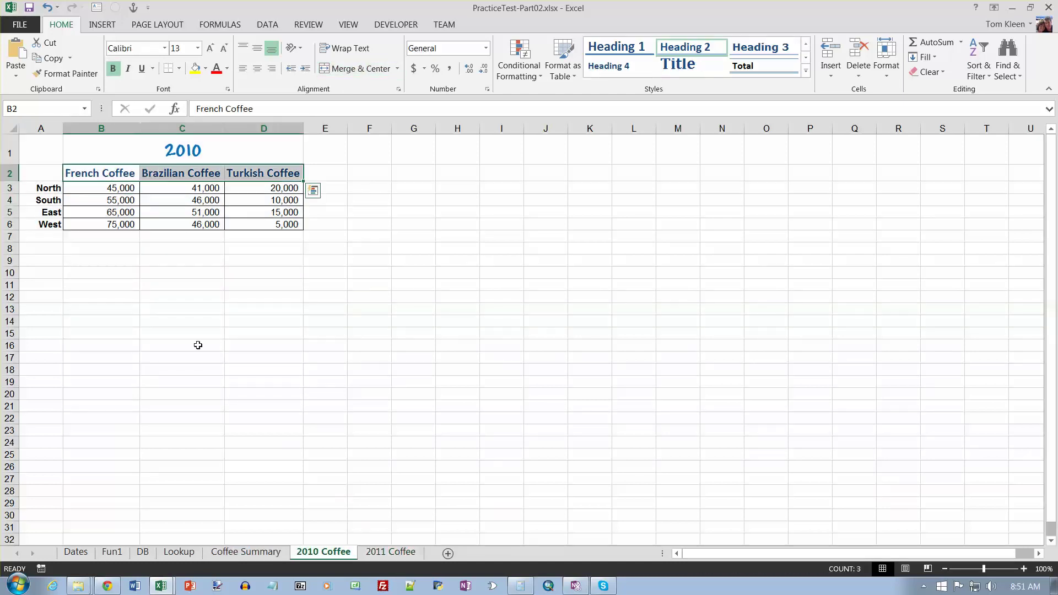
{"action": "left_click", "coordinate": [106, 188]}
{"action": "left_click", "coordinate": [256, 551]}
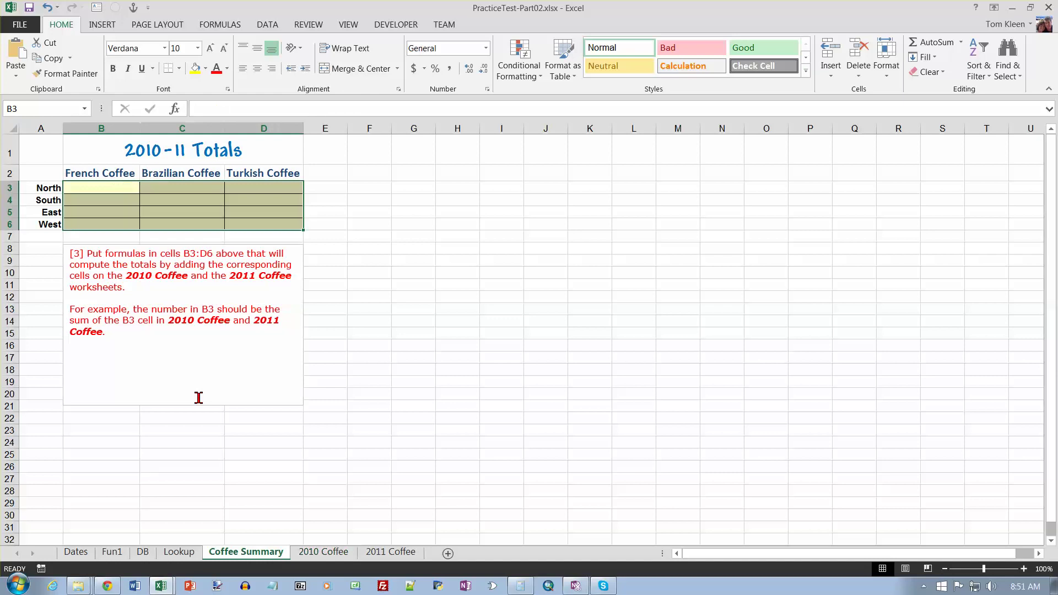
Enter ='2010 Coffee'!B3+'2011 Coffee'!B3 in Coffee Summary cell B3
{"action": "left_click", "coordinate": [110, 185]}
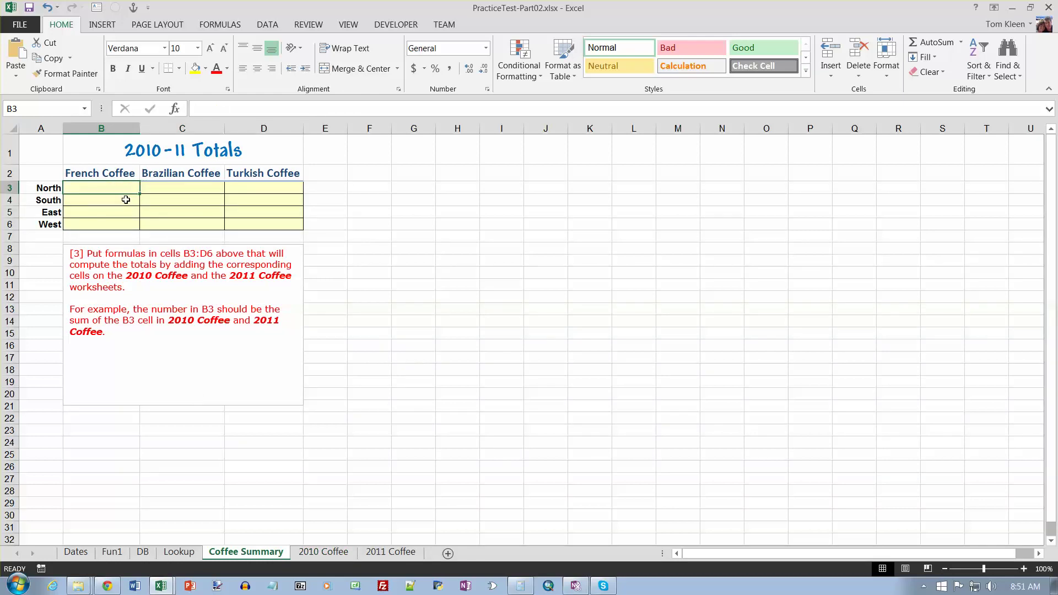
{"action": "type", "text": "="}
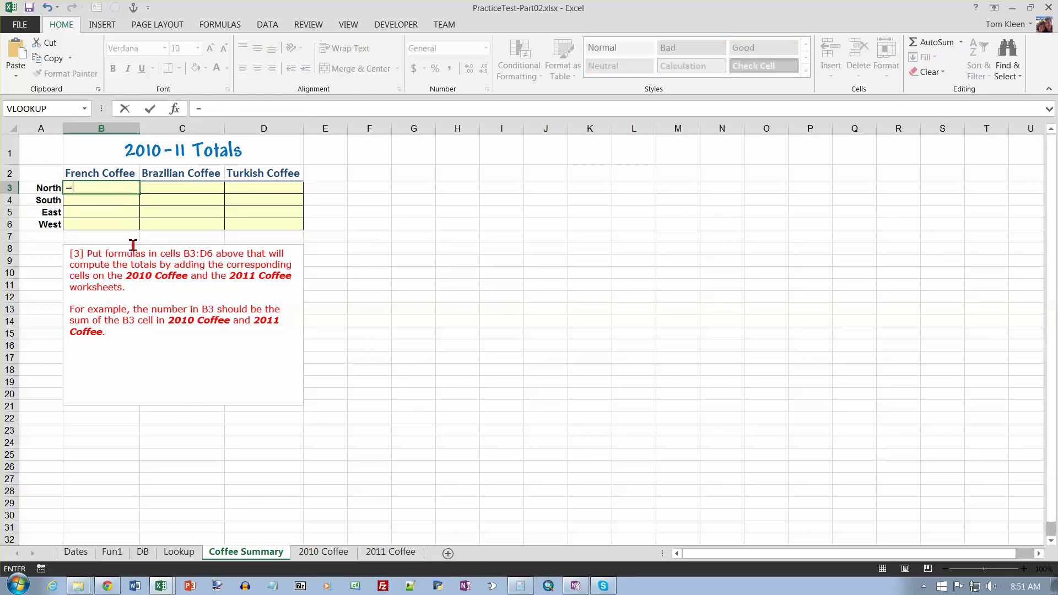
{"action": "left_click", "coordinate": [323, 552]}
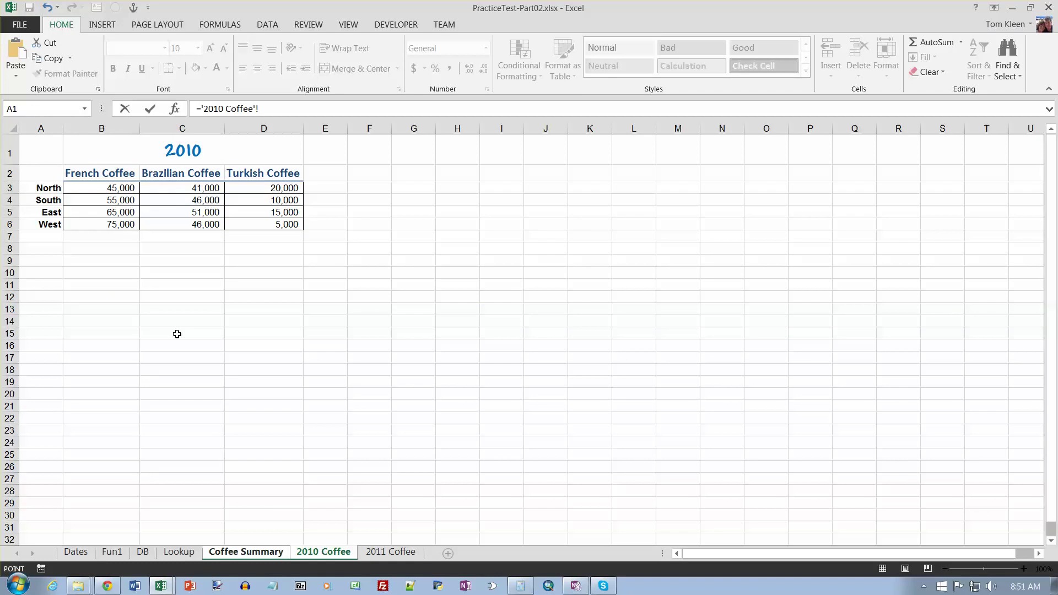
{"action": "left_click", "coordinate": [112, 188]}
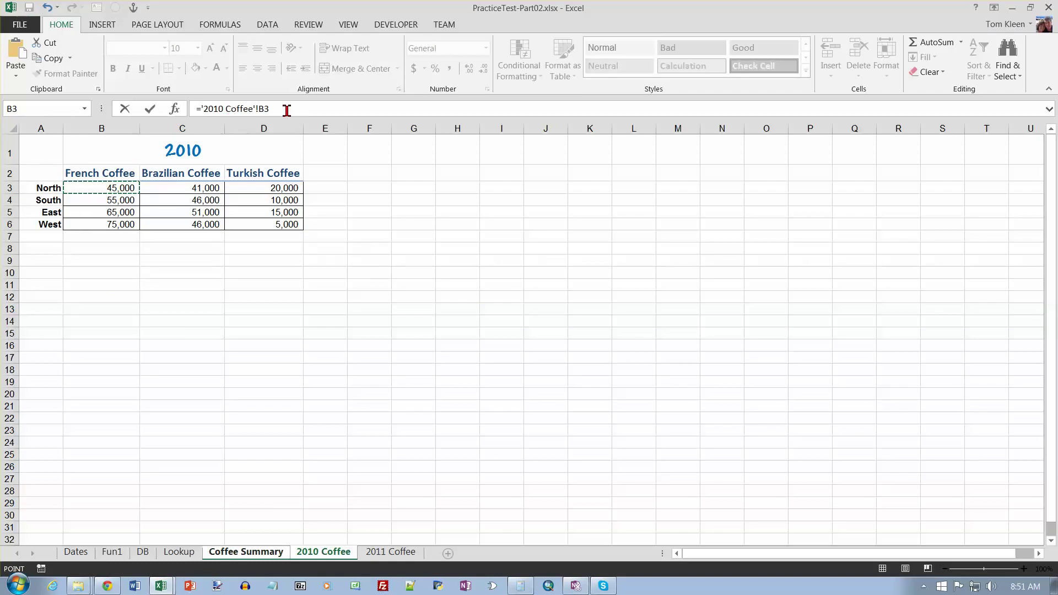
{"action": "type", "text": "+"}
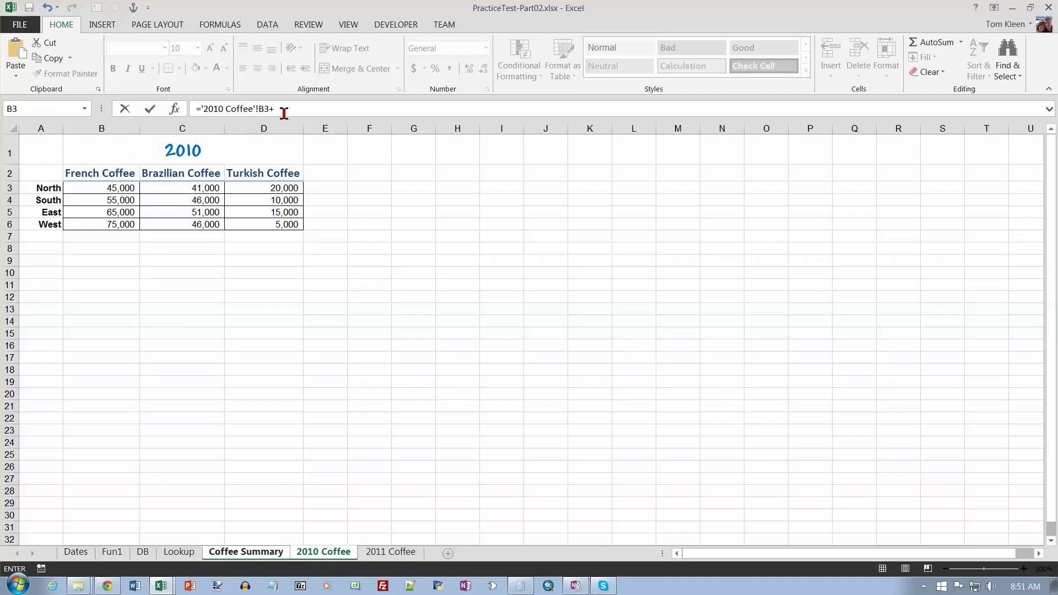
{"action": "mouse_move", "coordinate": [386, 520]}
{"action": "left_mouse_down"}
{"action": "mouse_move", "coordinate": [390, 553]}
{"action": "mouse_move", "coordinate": [383, 535]}
{"action": "left_mouse_up"}
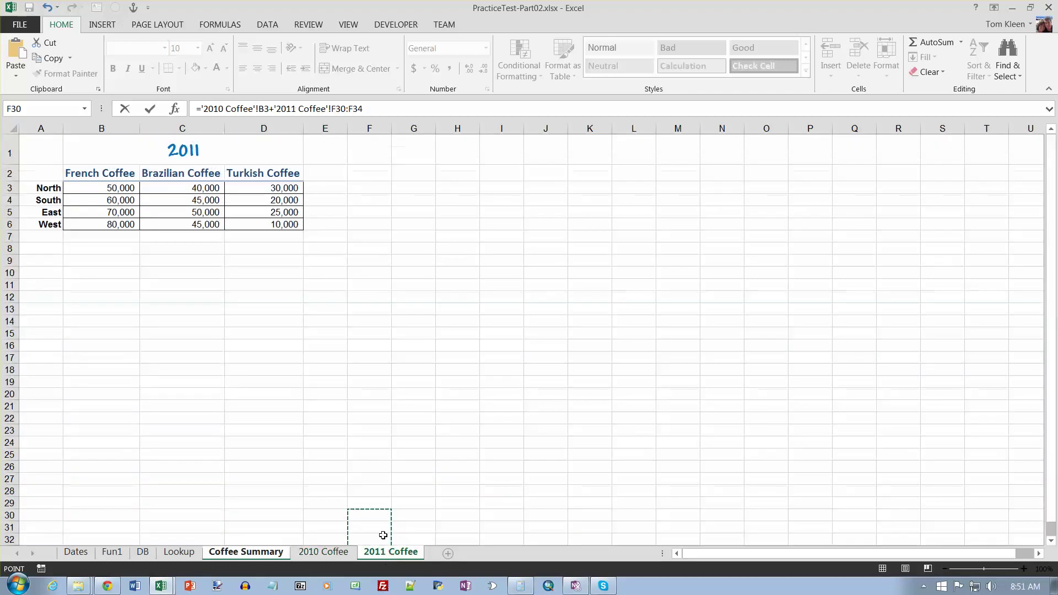
{"action": "left_click", "coordinate": [112, 189]}
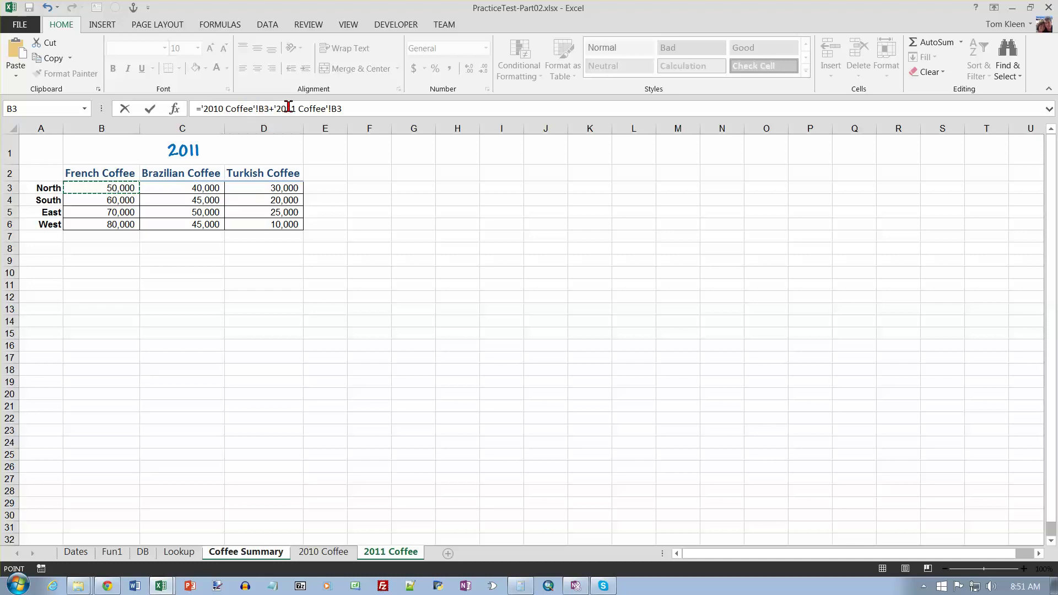
{"action": "left_click", "coordinate": [349, 108]}
{"action": "key", "text": "Return"}
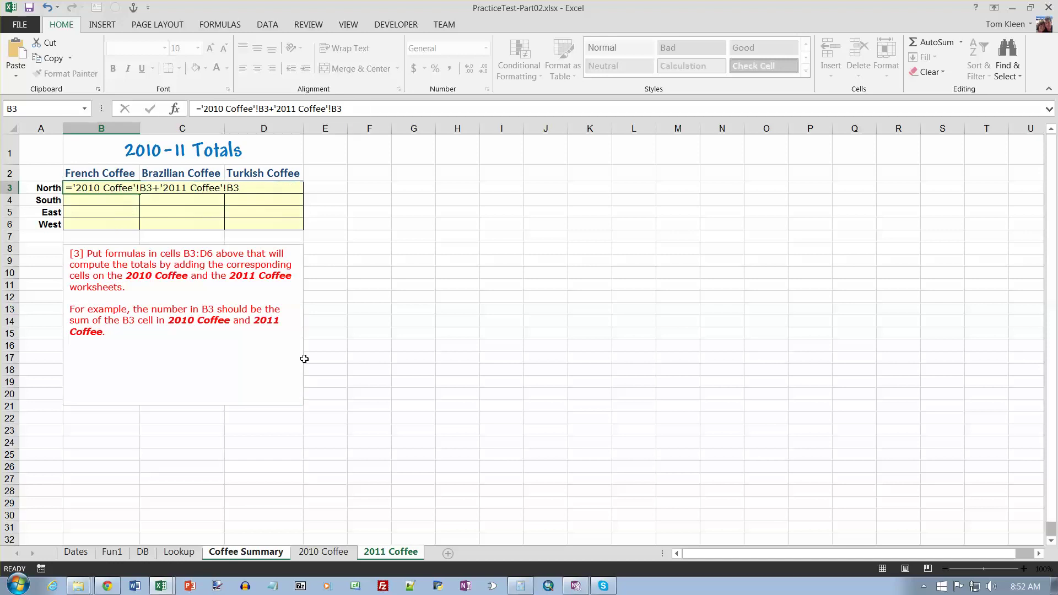
Fill the B3 total formula down to row 6 and across to column D
{"action": "left_click", "coordinate": [133, 187]}
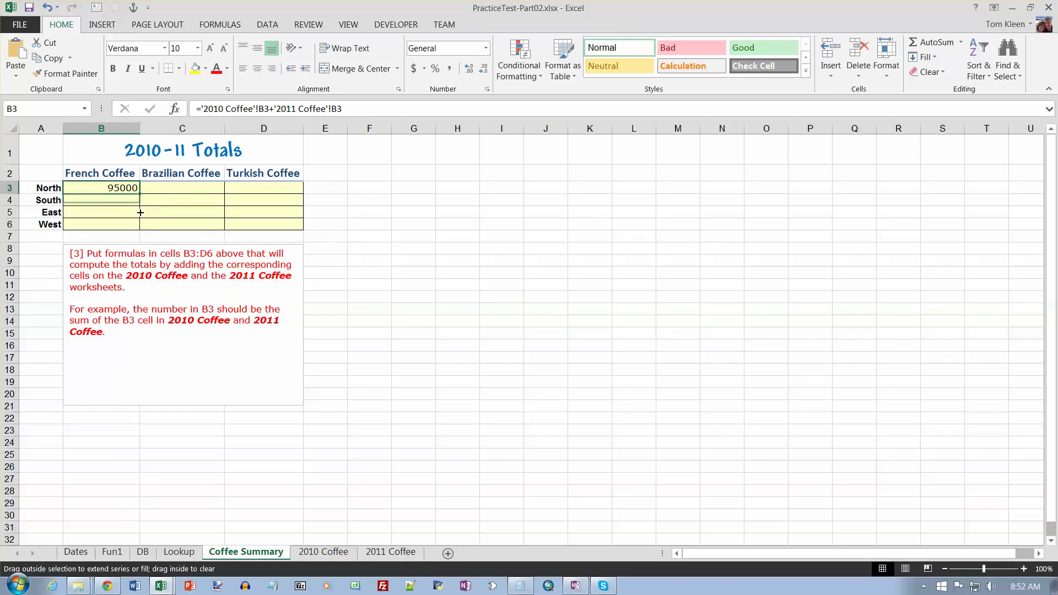
{"action": "left_click_drag", "start_coordinate": [140, 194], "coordinate": [140, 227]}
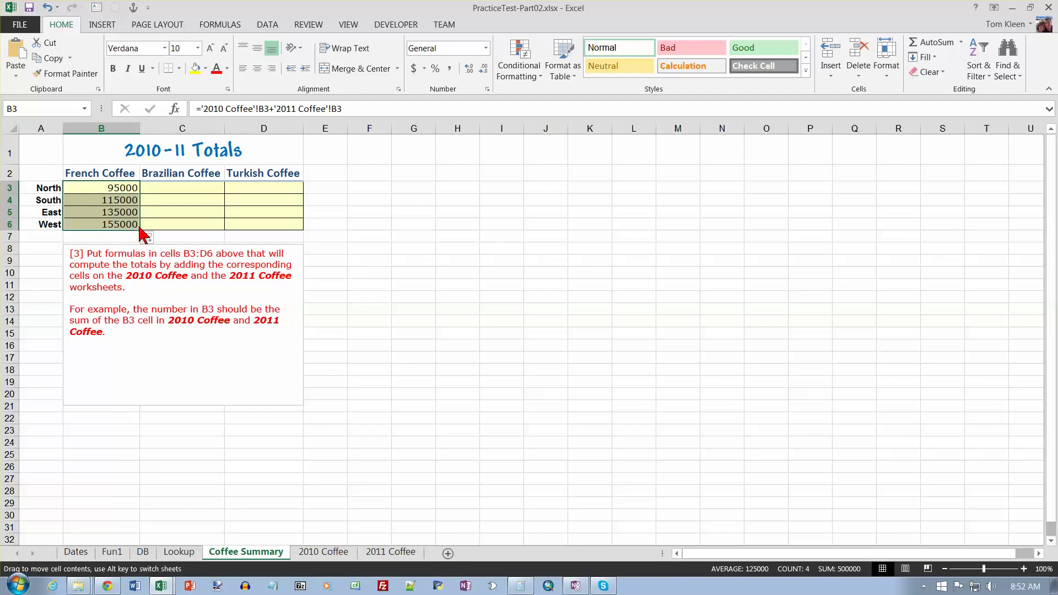
{"action": "left_click_drag", "start_coordinate": [215, 235], "coordinate": [298, 230]}
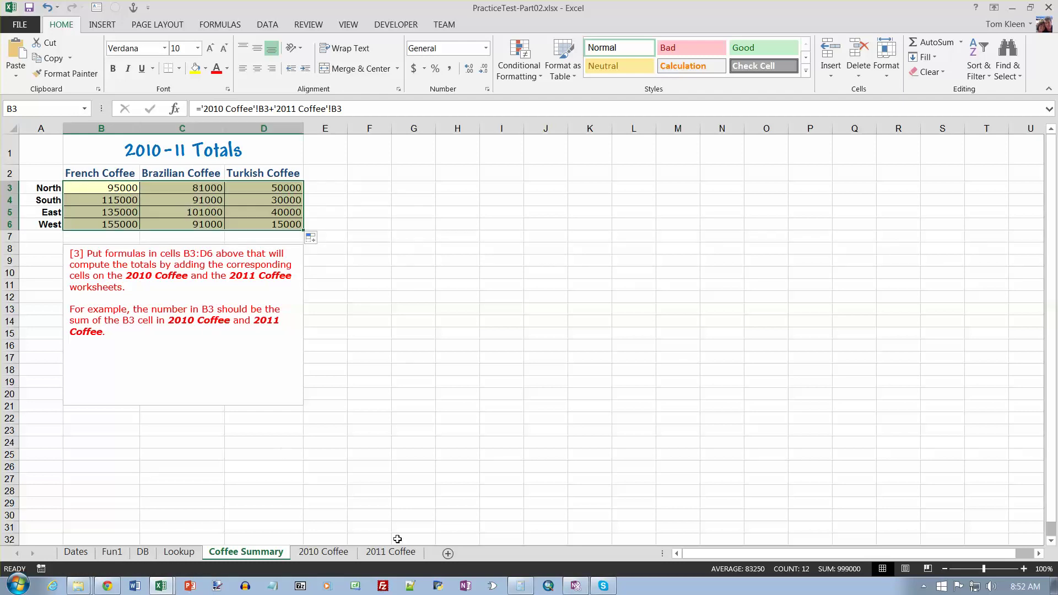